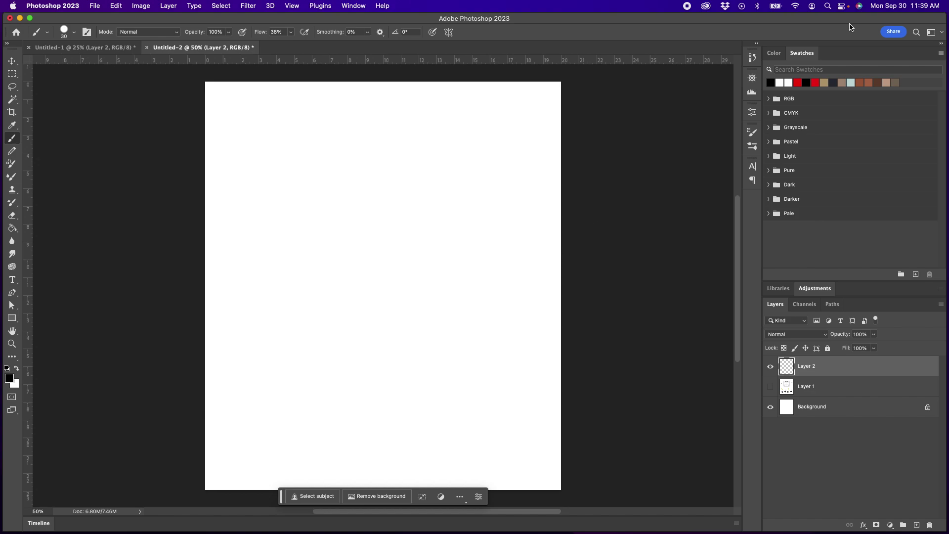
Paint a long index finger and three shorter folded fingers in black on Layer 2 with the 30 px brush.
click(860, 8)
mouse_move(314, 205)
mouse_down()
mouse_move(365, 205)
mouse_move(337, 209)
mouse_move(366, 206)
mouse_move(352, 219)
mouse_move(362, 219)
mouse_move(353, 230)
mouse_move(369, 230)
mouse_move(345, 242)
mouse_move(375, 238)
mouse_up()
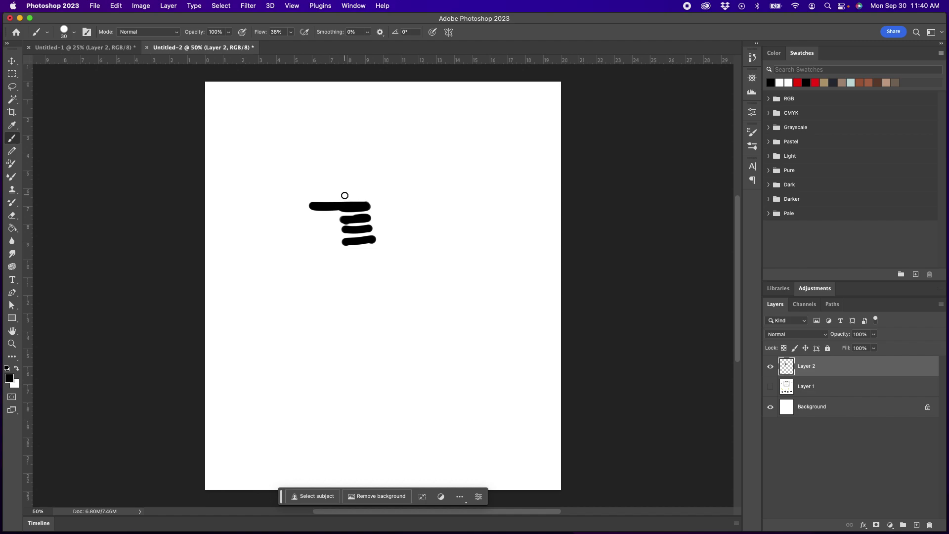
click(338, 206)
key(alt+shift+n)
drag(314, 222, 313, 228)
mouse_move(375, 205)
mouse_down()
mouse_move(381, 236)
mouse_move(383, 207)
mouse_move(344, 207)
mouse_move(356, 199)
mouse_move(348, 195)
mouse_move(333, 205)
mouse_up()
key(super+z)
key(super+z)
key(super+z)
key(super+z)
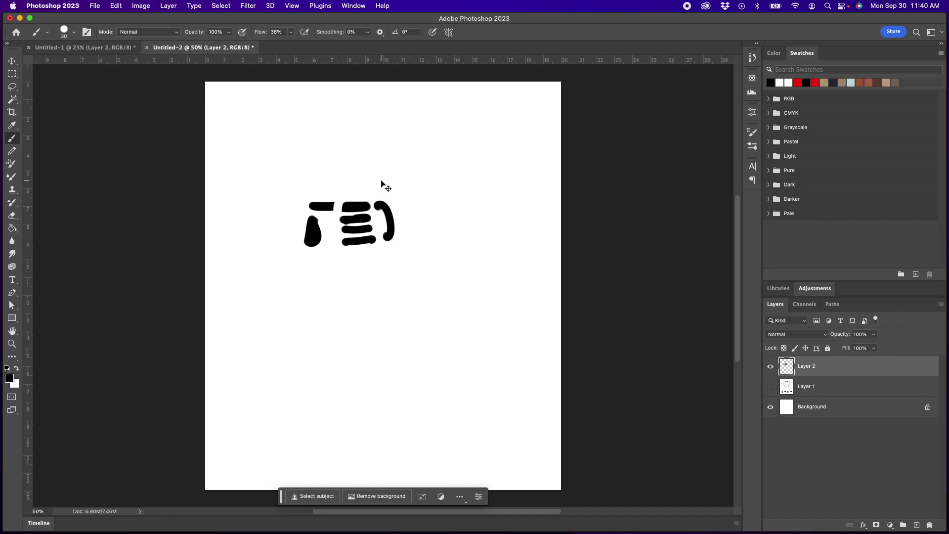
key(super+z)
key(super+z)
Paint the hand's thumb, rounded palm and a drop below the fingertip, refining the drop to a point with the brush in Clear mode.
mouse_move(341, 195)
mouse_down()
mouse_move(378, 198)
mouse_move(385, 241)
mouse_up()
mouse_move(309, 210)
mouse_down()
mouse_move(366, 206)
mouse_move(311, 244)
mouse_move(320, 232)
mouse_up()
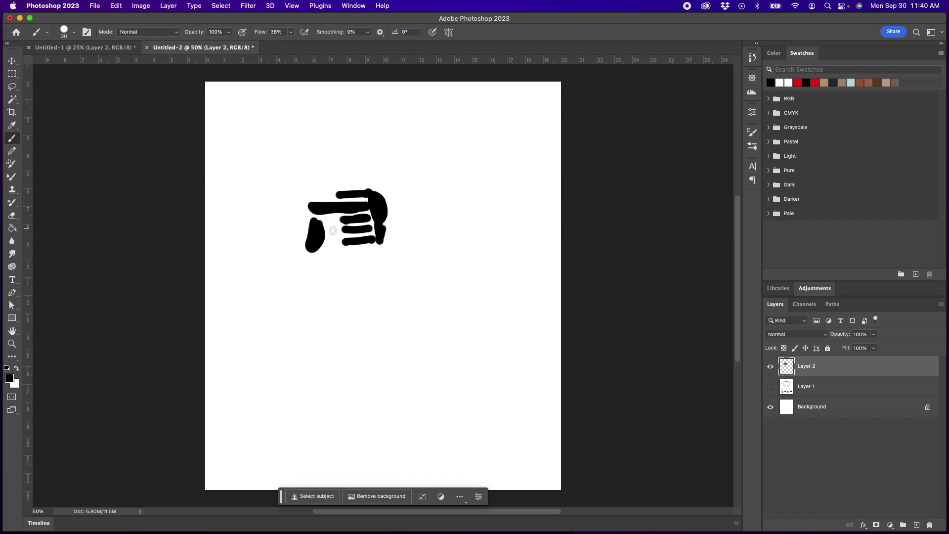
key(shift+alt+r)
mouse_move(322, 218)
mouse_down()
mouse_move(303, 239)
mouse_move(323, 235)
mouse_move(313, 251)
mouse_move(370, 241)
mouse_move(341, 220)
mouse_move(357, 219)
mouse_up()
key(grave)
key(shift+alt+n)
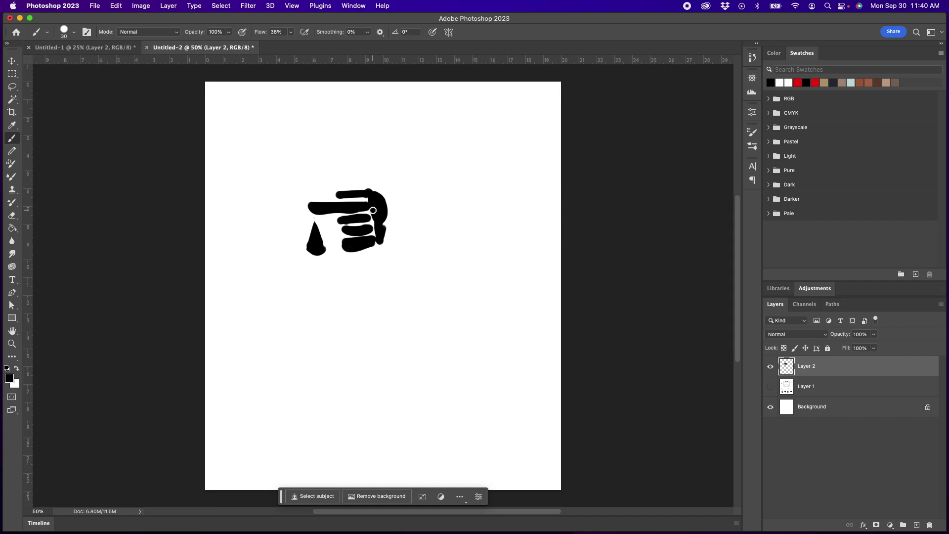
Add a new layer above the sketch and move Layer 2's hand drawing to the canvas's upper-right corner.
click(917, 524)
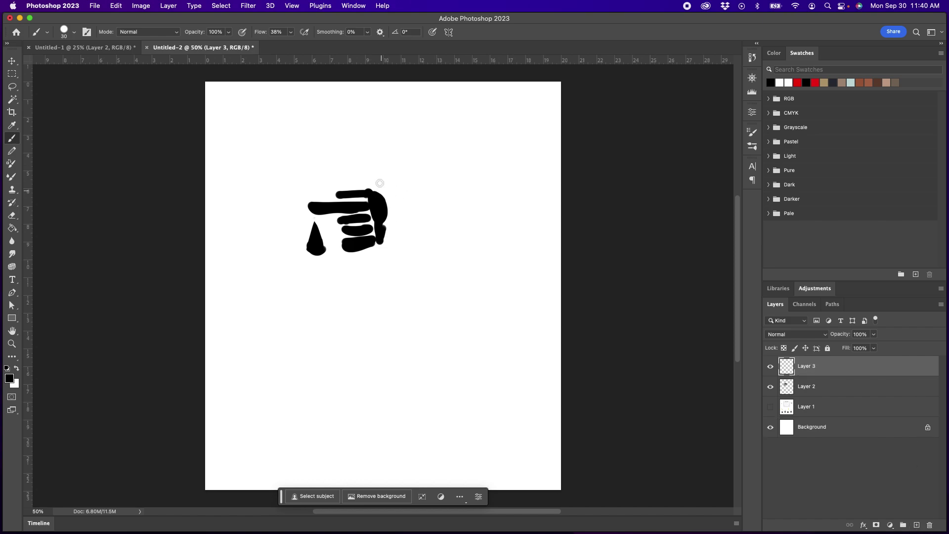
click(15, 61)
click(789, 390)
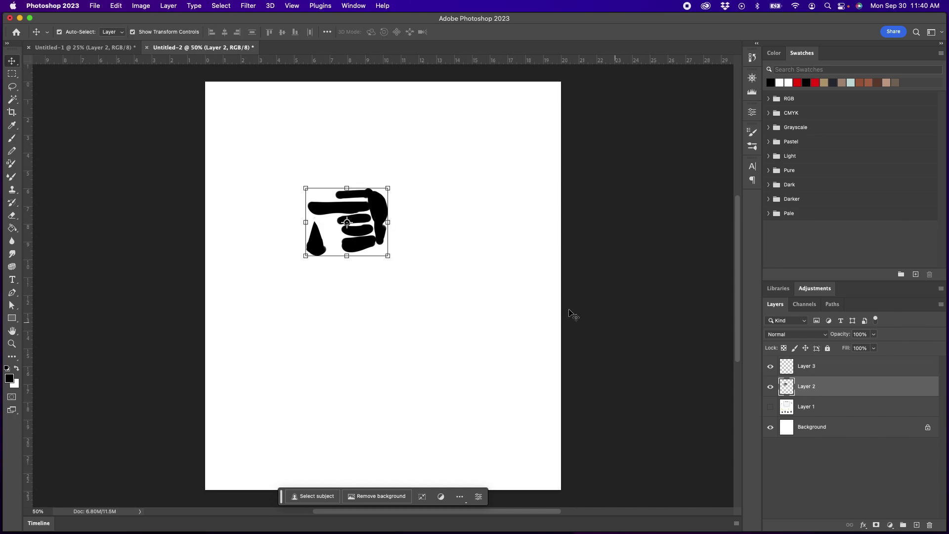
drag(381, 210, 539, 112)
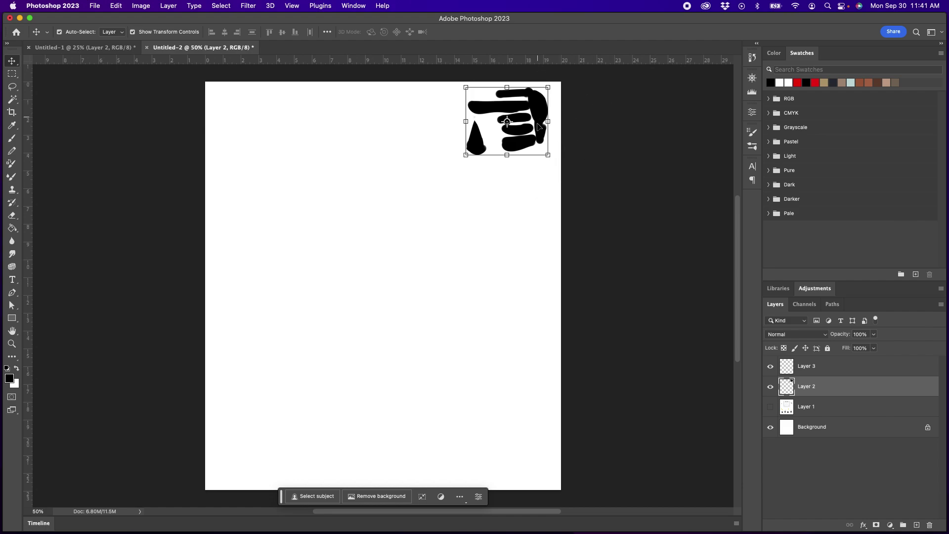
Show the icon keyshape template on Layer 1, and scale Layer 2's hand drawing to 82.53% below the Extended Keyshapes label.
click(790, 368)
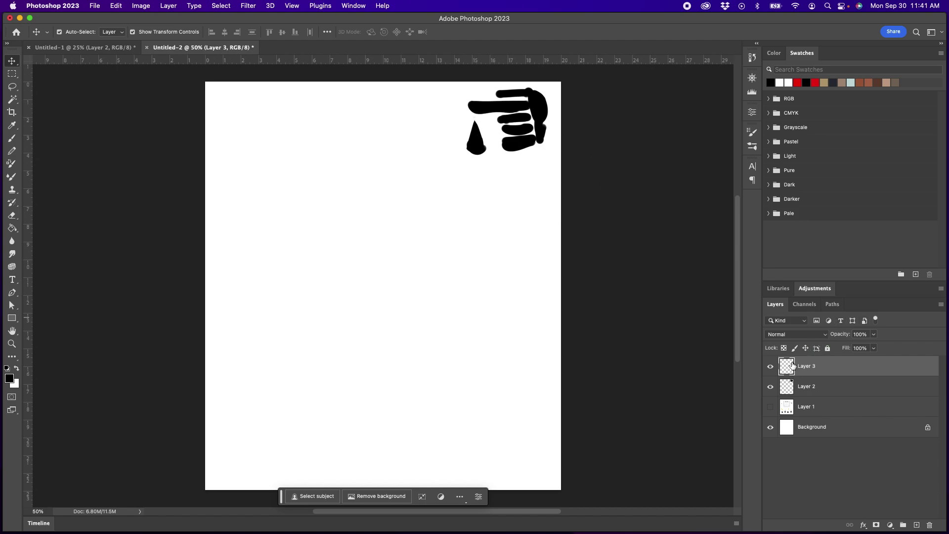
click(770, 409)
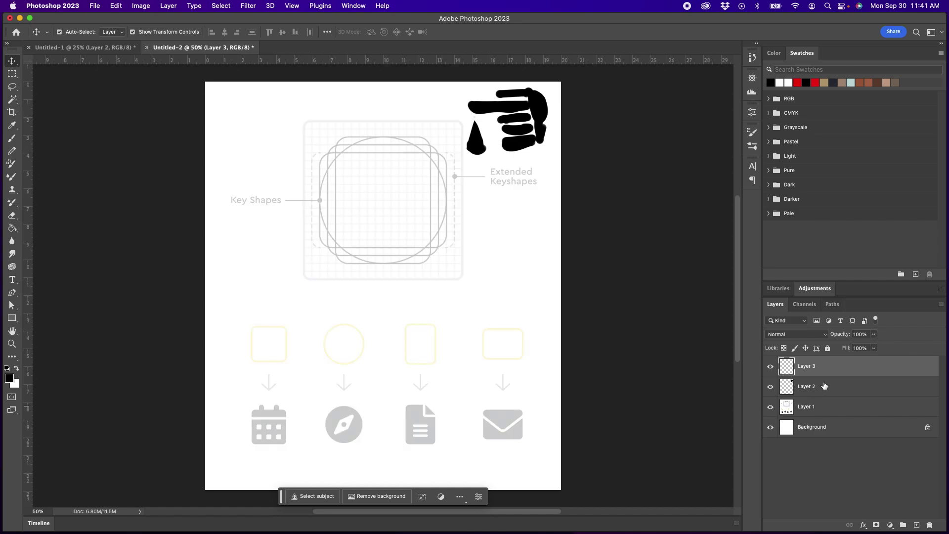
click(787, 386)
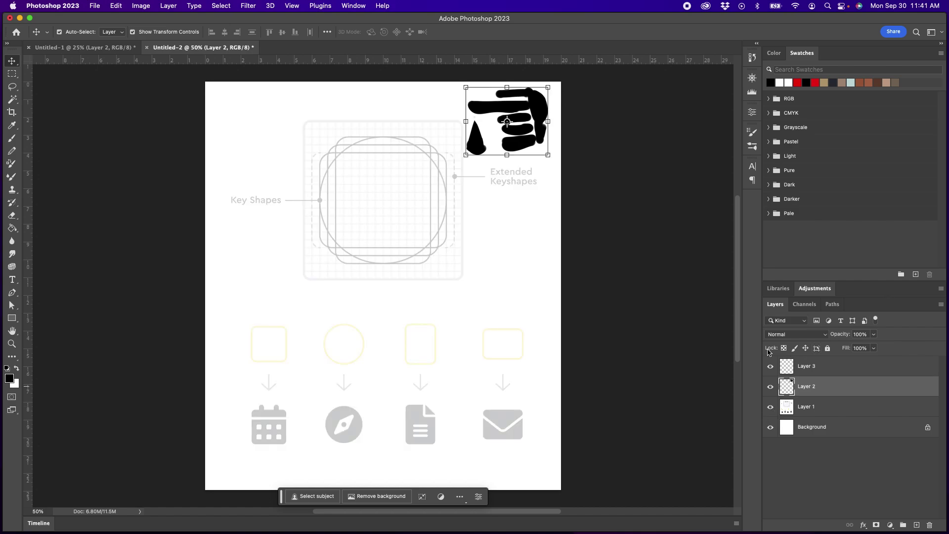
drag(465, 156, 479, 143)
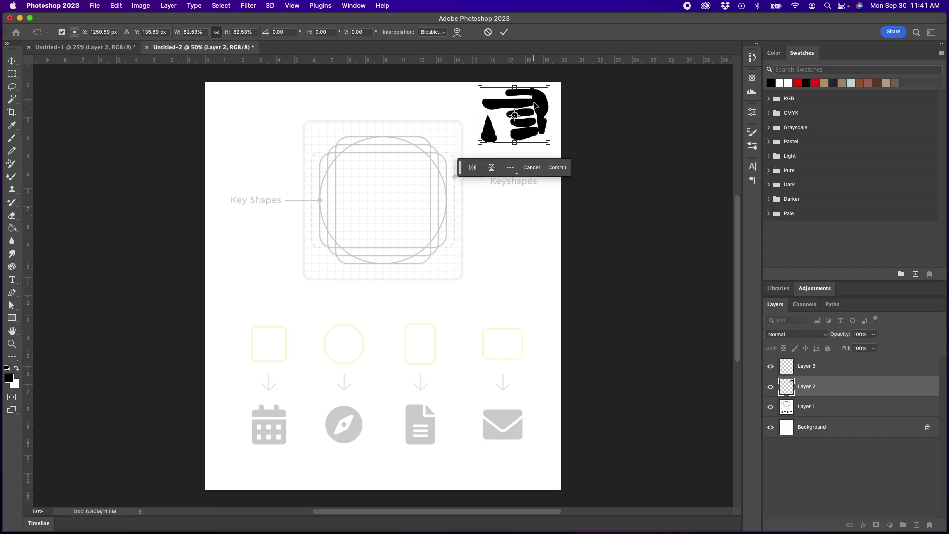
drag(538, 102, 540, 246)
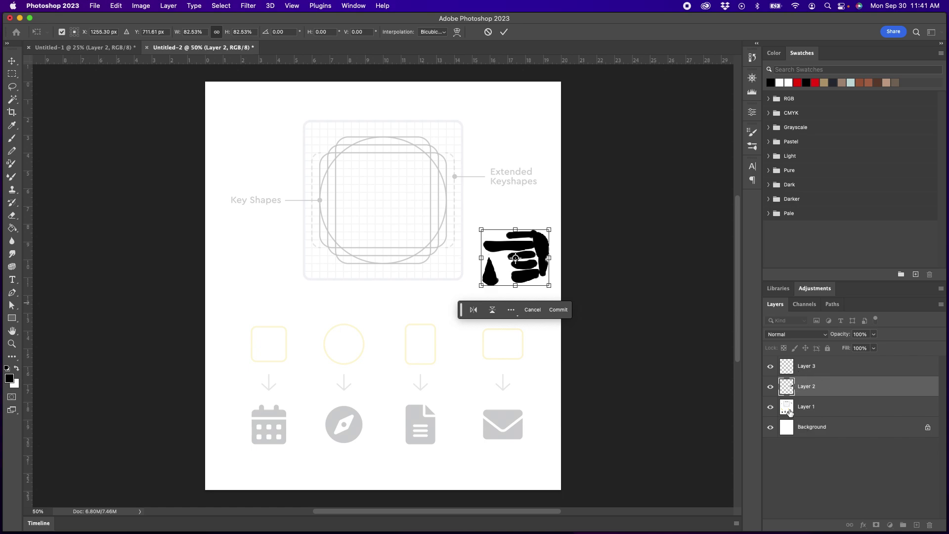
Set the opacity of the template on Layer 1 to 26%.
click(829, 415)
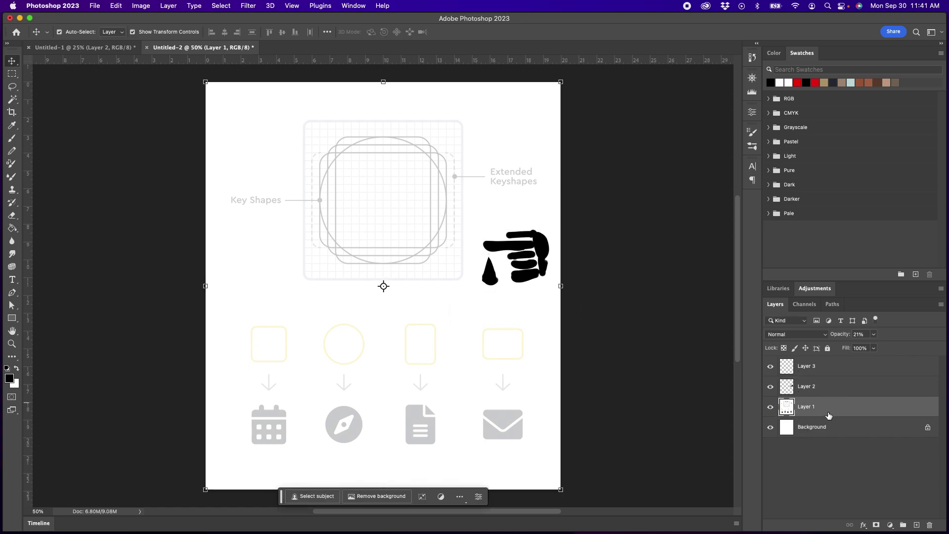
click(873, 334)
drag(871, 348, 879, 353)
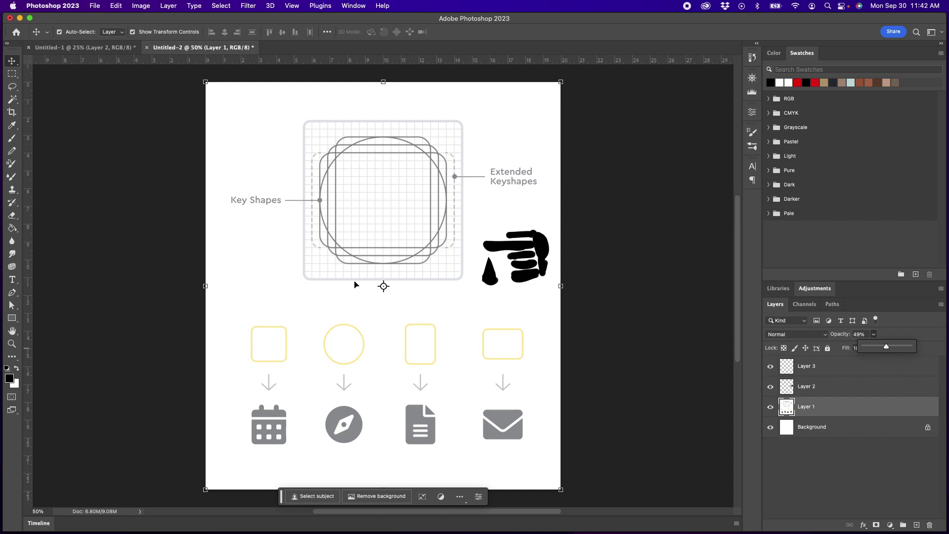
drag(885, 351, 876, 349)
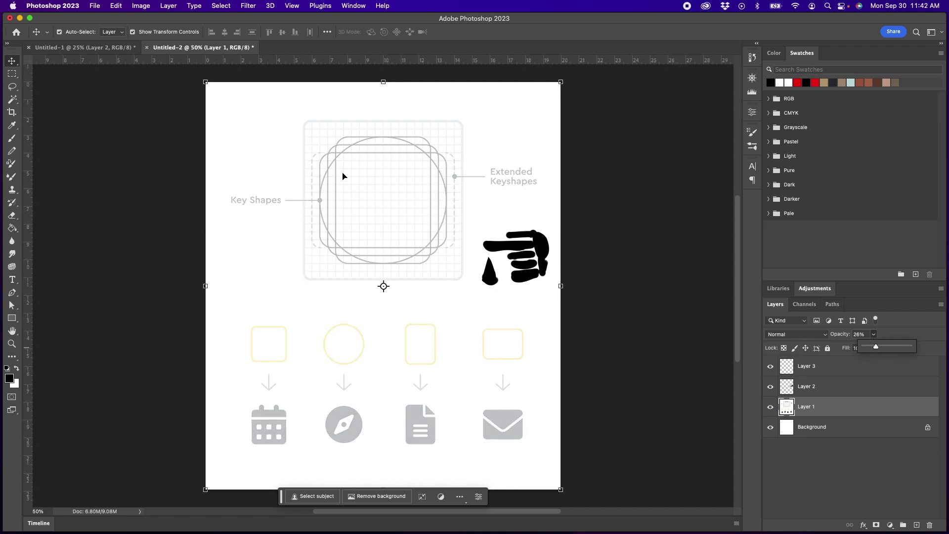
Switch to the Brush tool at 10 px and set the foreground color to red.
click(11, 138)
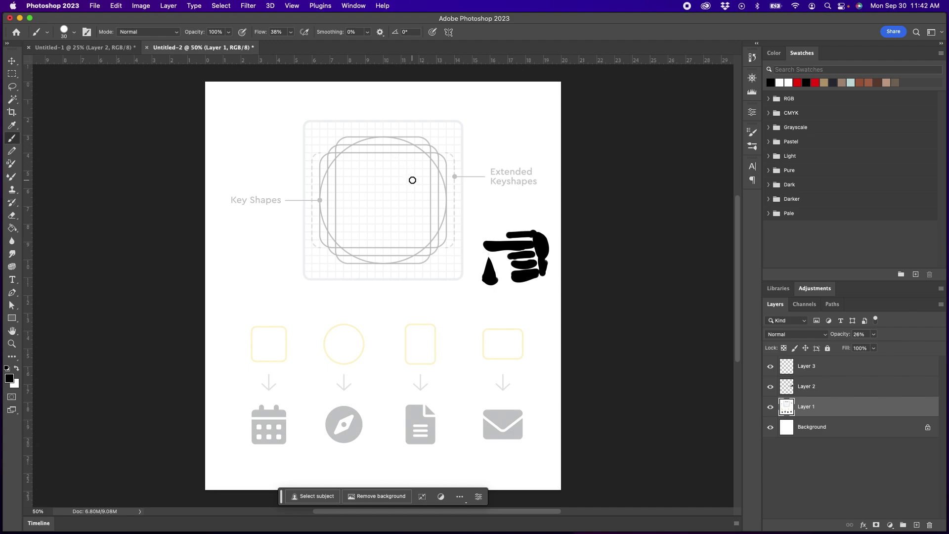
key(bracketleft)
click(14, 379)
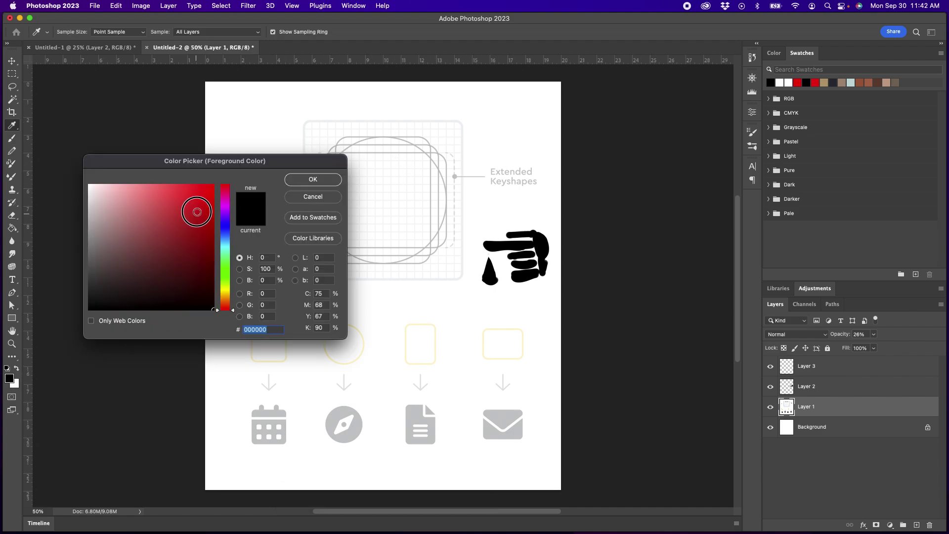
drag(194, 212, 344, 112)
click(327, 180)
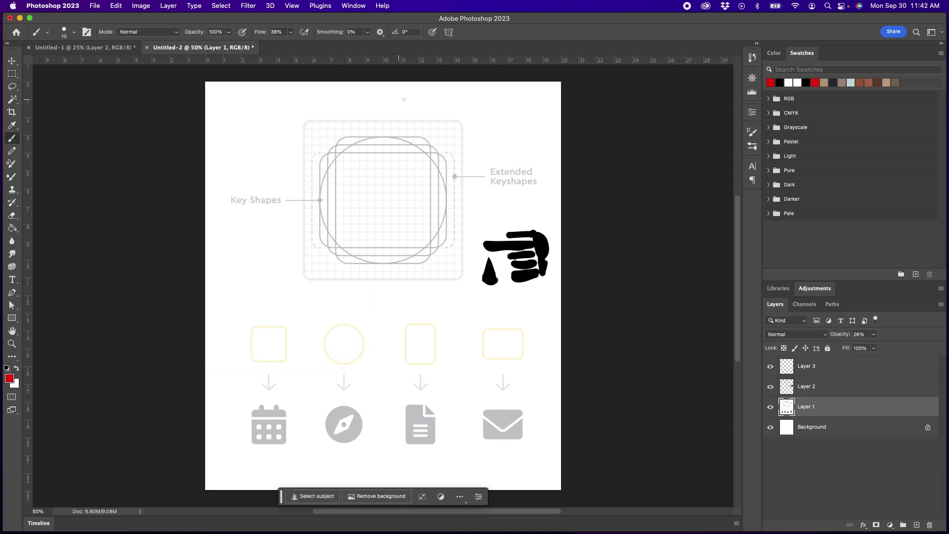
Crosshatch the upper-left corner of the keyshape grid with diagonal red brush strokes in both directions.
key(z)
click(402, 203)
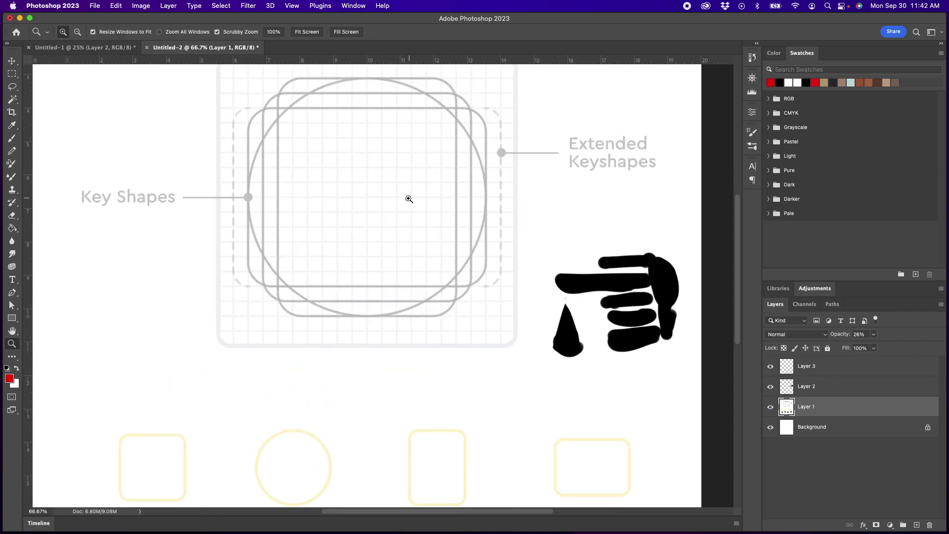
drag(491, 159, 483, 239)
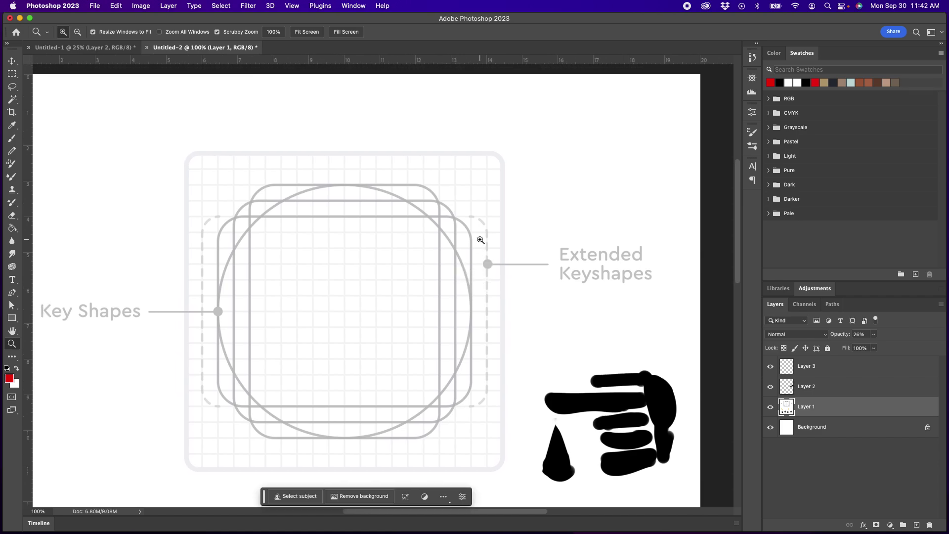
click(21, 136)
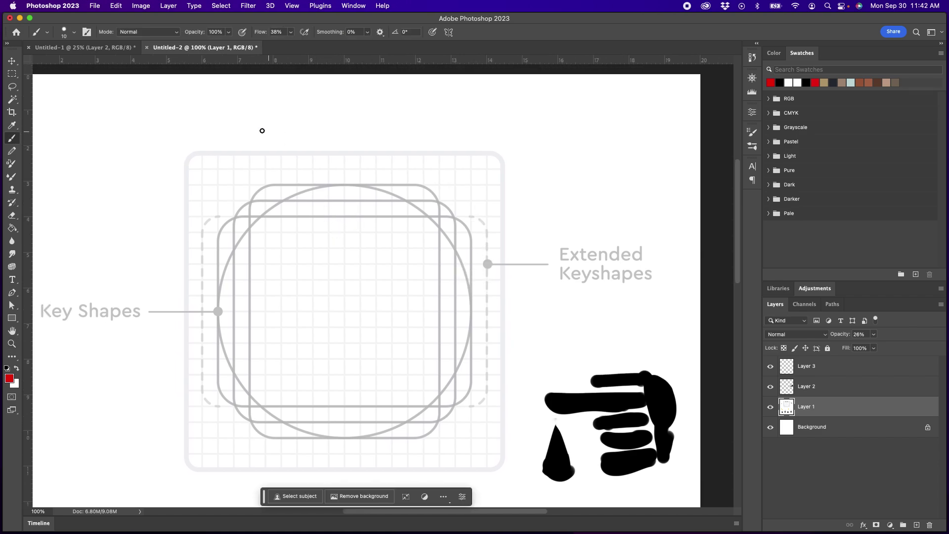
drag(191, 184, 220, 151)
drag(189, 197, 237, 153)
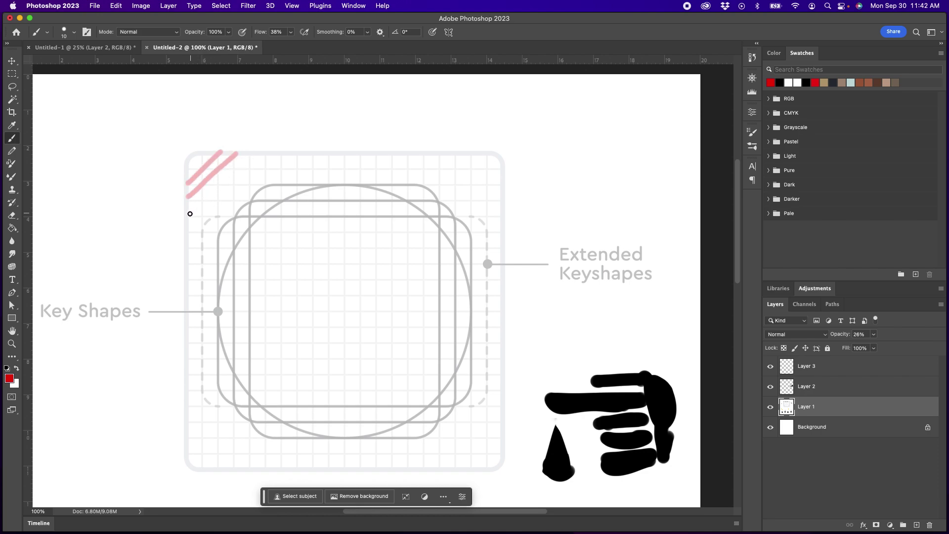
drag(191, 213, 250, 157)
drag(191, 229, 271, 157)
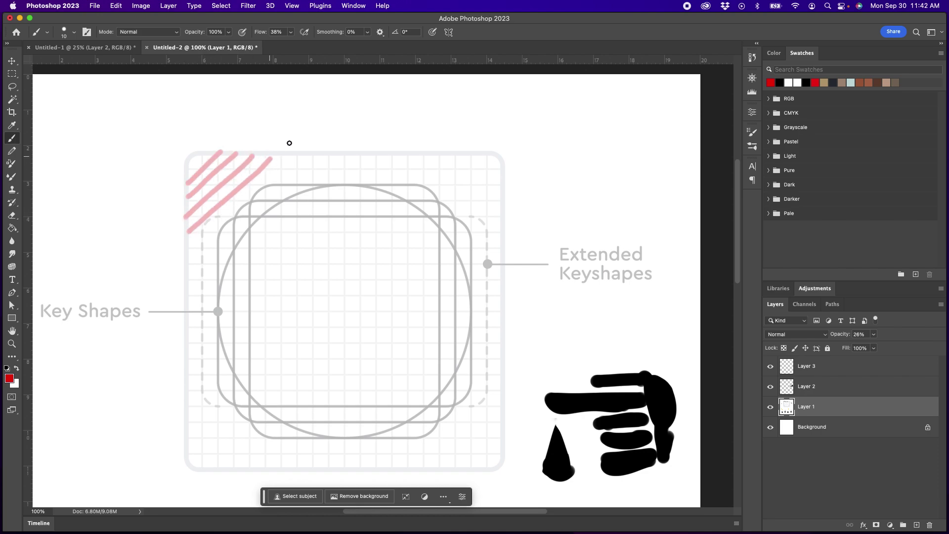
drag(188, 245, 291, 156)
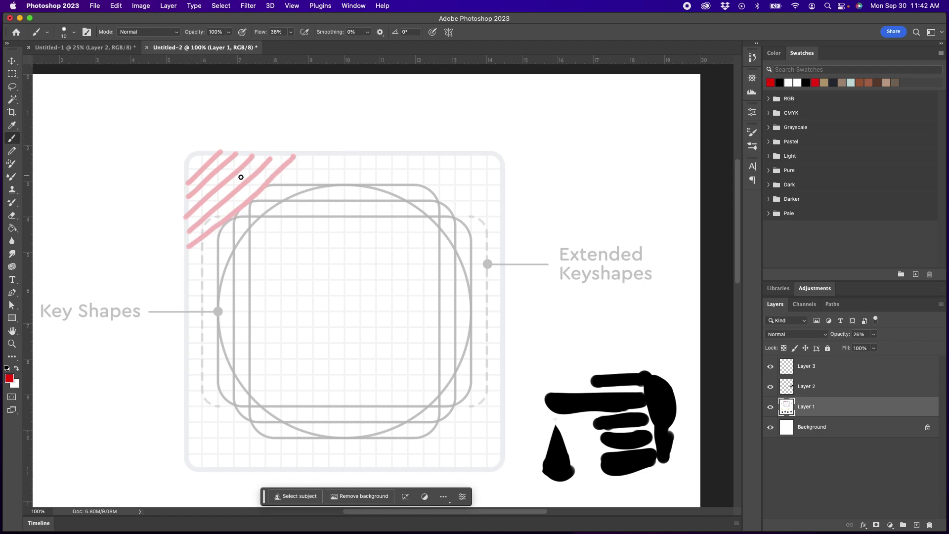
drag(189, 160, 250, 218)
drag(196, 151, 270, 217)
mouse_move(224, 149)
mouse_down()
mouse_move(272, 190)
mouse_move(289, 203)
mouse_up()
drag(187, 183, 241, 247)
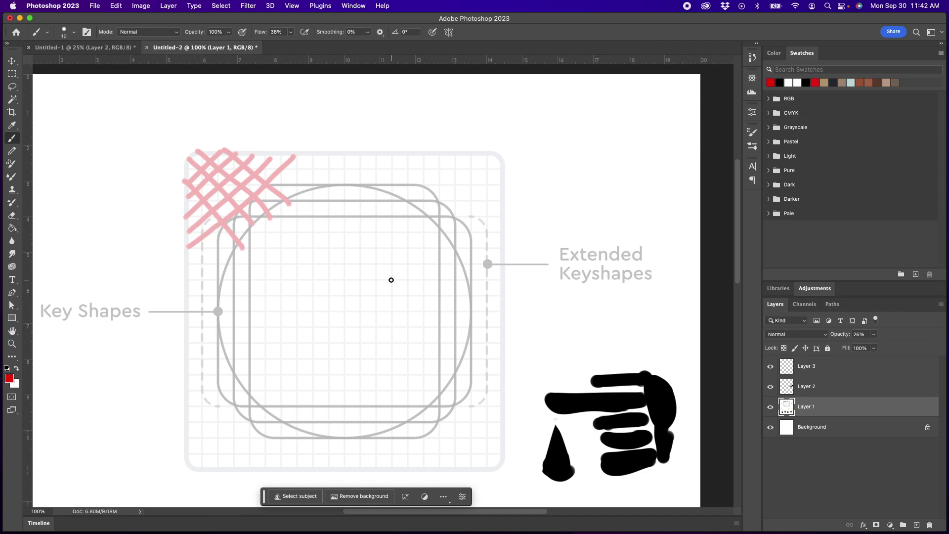
Undo all the red crosshatch strokes in the corner of the grid.
key(super+z)
key(super+z)
key(super+z)
key(super+z)
key(super+z)
key(super+z)
key(super+z)
key(super+z)
key(super+z)
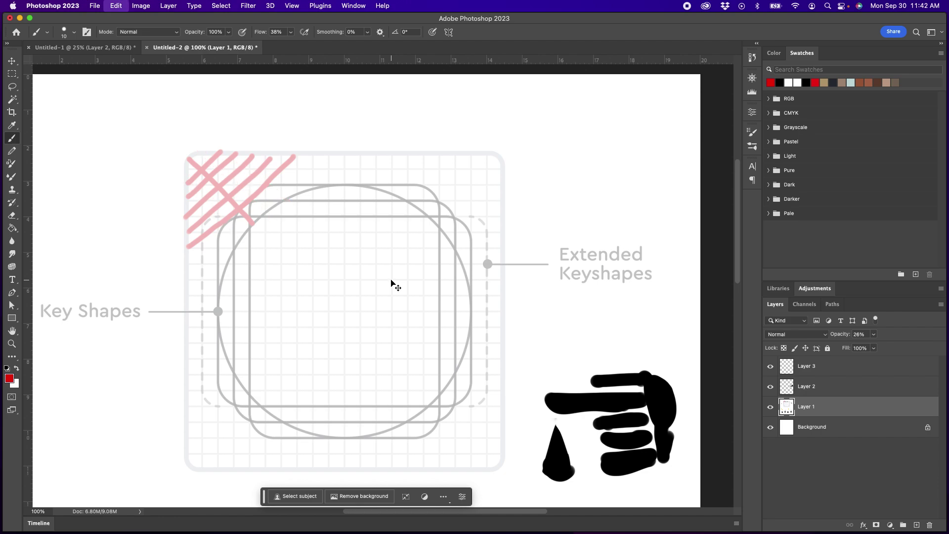
key(super+z)
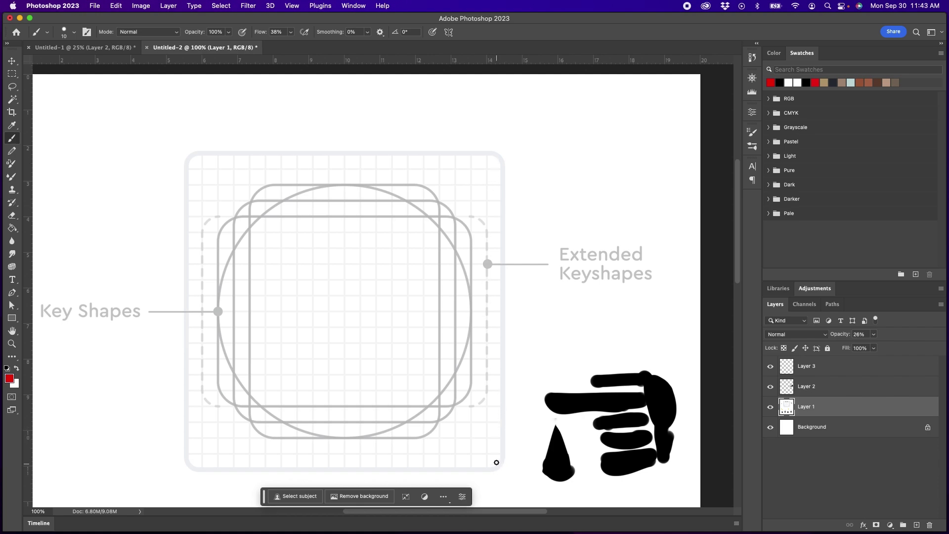
Try tracing the upper and right edges of the keyshape grid in red, and undo both strokes.
mouse_move(192, 159)
mouse_down()
mouse_move(242, 158)
mouse_move(485, 157)
mouse_up()
drag(494, 149, 479, 446)
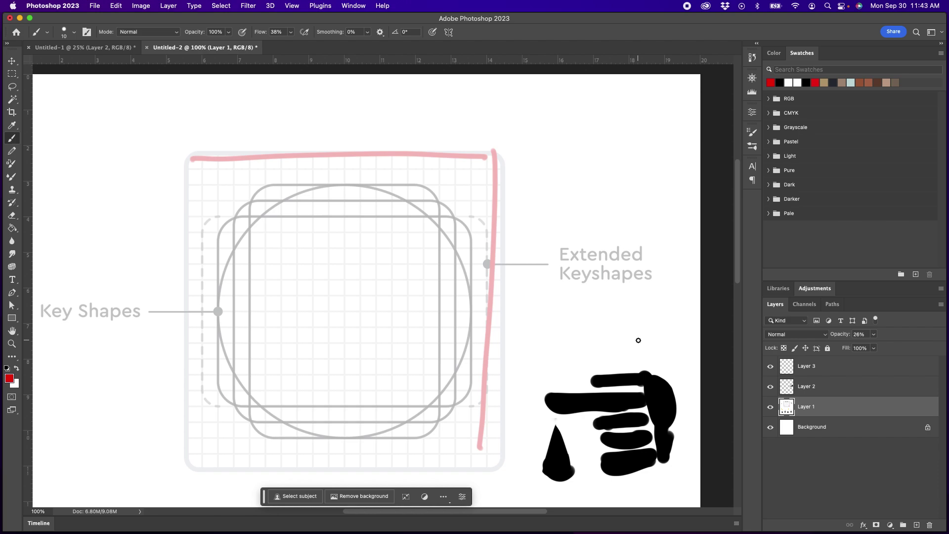
key(super+z)
key(super+z)
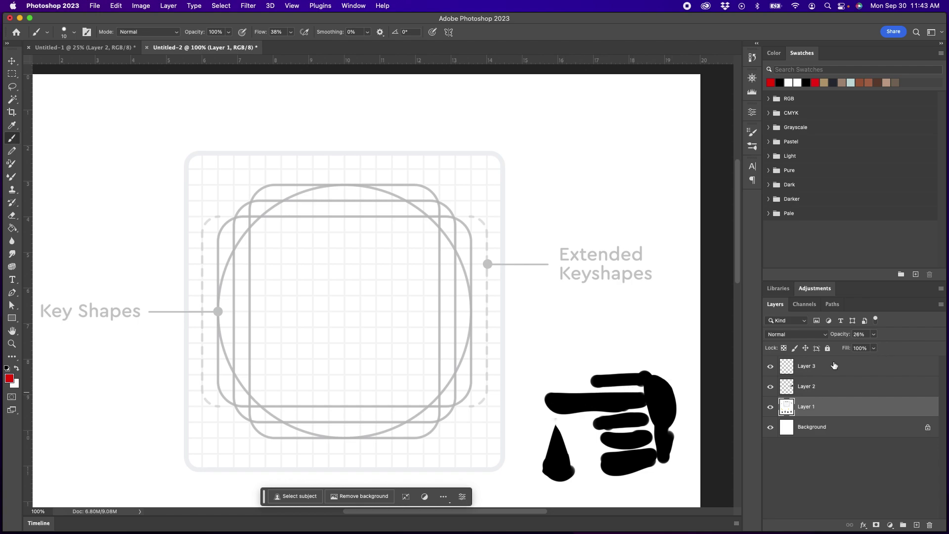
Trim the underside of the hand's lowest finger on Layer 2 with the brush in Clear mode.
click(808, 384)
key(alt+shift+r)
mouse_move(600, 471)
mouse_down()
mouse_move(610, 461)
mouse_move(621, 470)
mouse_up()
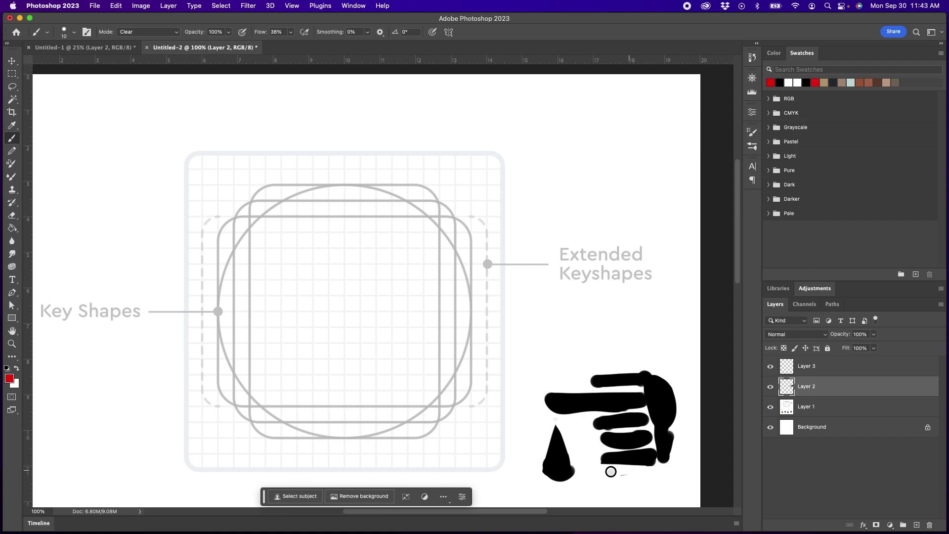
key(alt+shift+n)
Prepare to paint on Layer 3 with the foreground color set to 000000 and the brush size to 20 px.
click(787, 369)
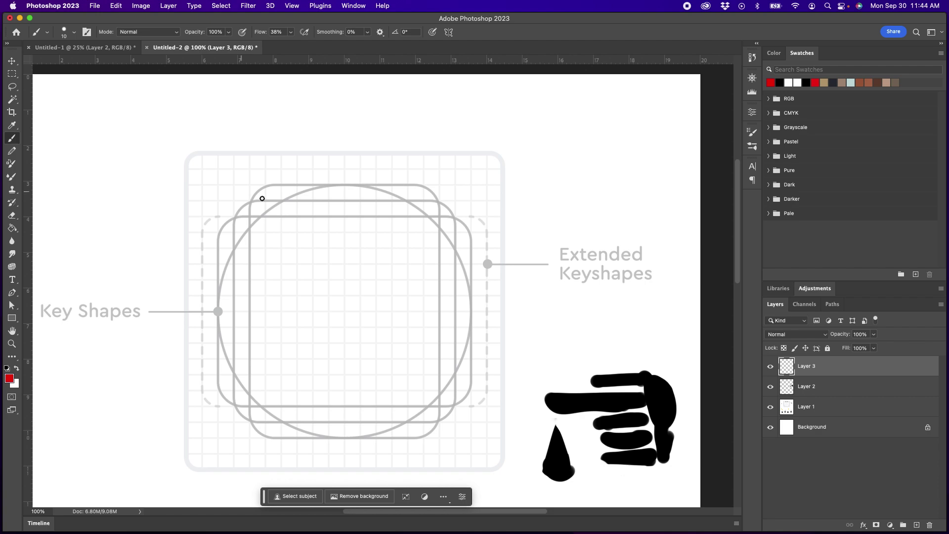
click(10, 378)
click(214, 310)
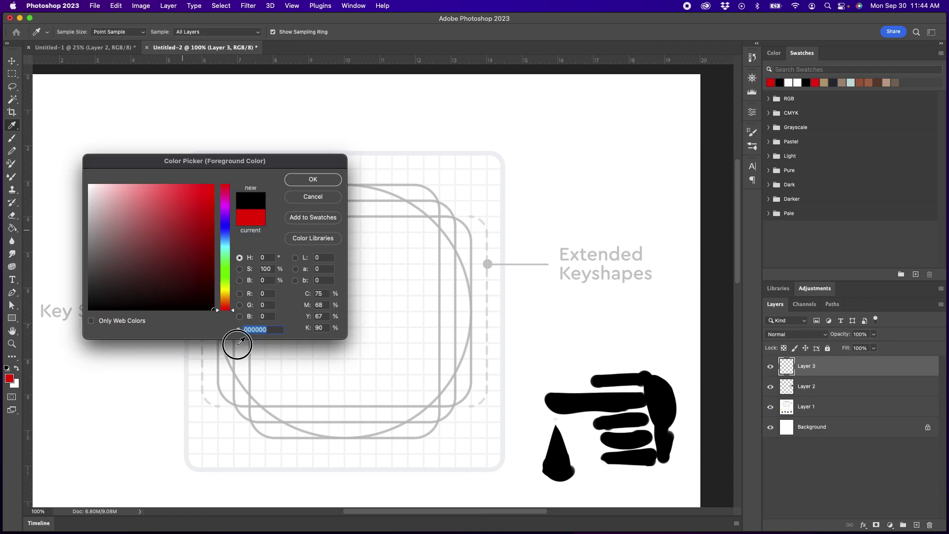
click(324, 181)
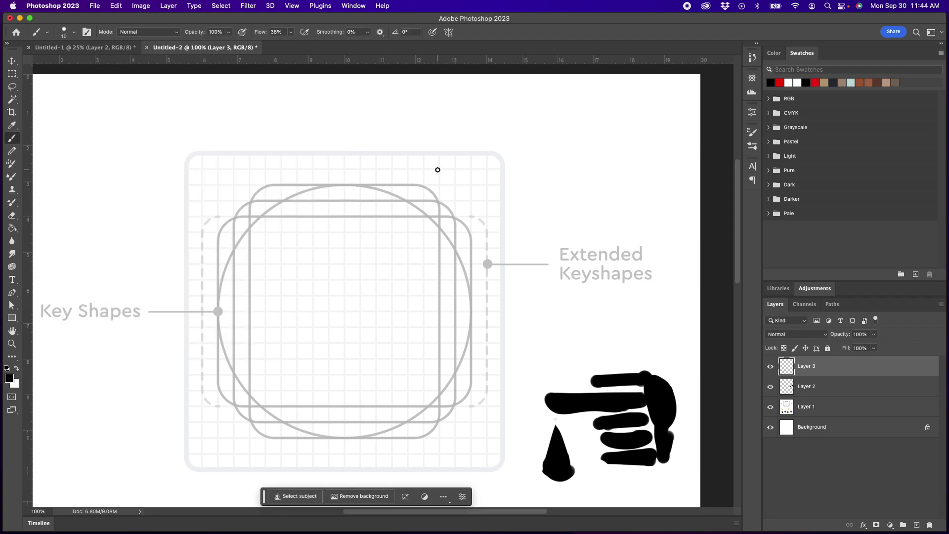
key(bracketright)
key(bracketright)
key(bracketright)
key(bracketleft)
Paint a solid black horizontal bar for the hand's top finger across the upper keyshape area on Layer 3.
mouse_move(316, 189)
mouse_down()
mouse_move(317, 222)
mouse_move(320, 189)
mouse_move(429, 191)
mouse_up()
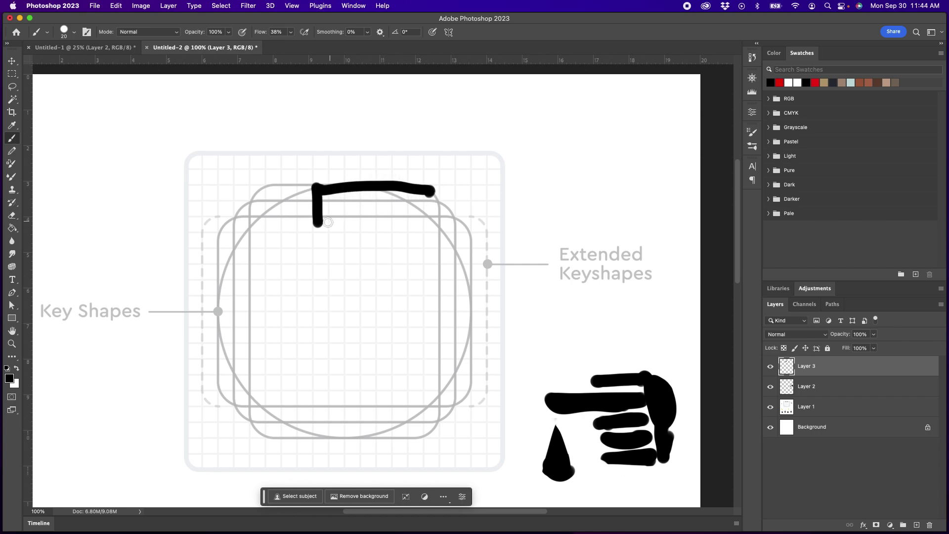
drag(318, 226, 421, 220)
mouse_move(328, 197)
mouse_down()
mouse_move(326, 220)
mouse_move(385, 192)
mouse_move(338, 199)
mouse_move(387, 205)
mouse_move(388, 216)
mouse_move(338, 222)
mouse_move(432, 220)
mouse_up()
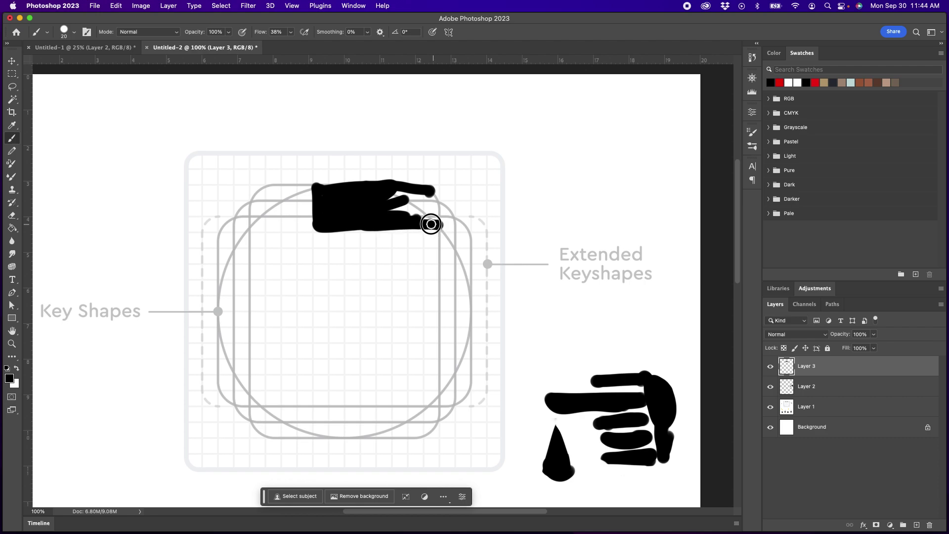
mouse_move(411, 187)
mouse_down()
mouse_move(406, 216)
mouse_move(432, 221)
mouse_move(418, 183)
mouse_move(434, 182)
mouse_up()
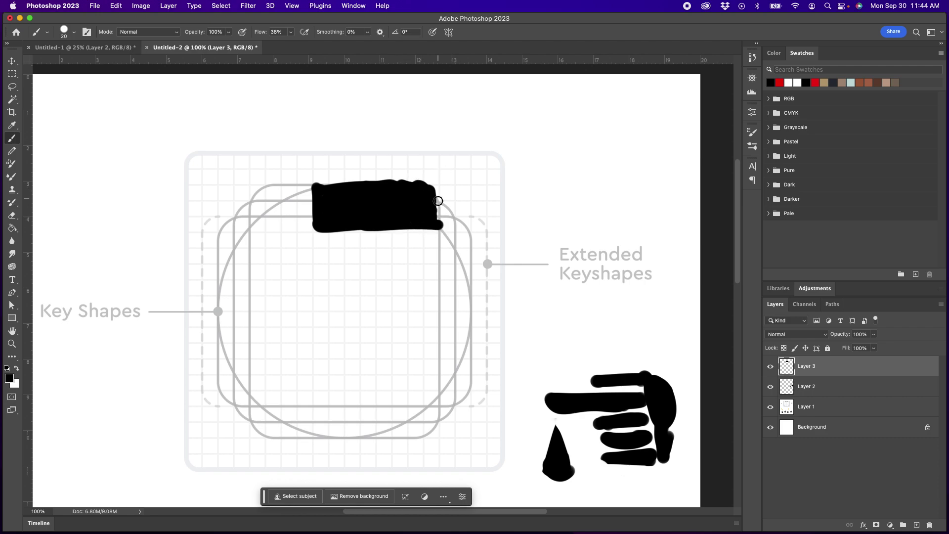
Straighten the bar's right, upper and lower edges with the brush in Clear mode.
key(shift+alt+r)
drag(439, 194, 439, 244)
drag(352, 184, 425, 173)
drag(332, 228, 454, 216)
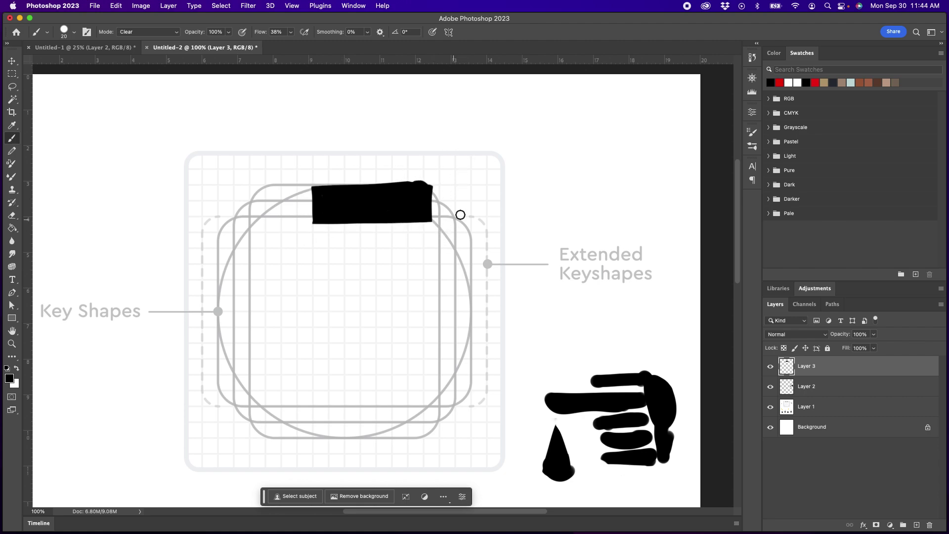
mouse_move(319, 218)
mouse_down()
mouse_move(464, 215)
mouse_move(434, 216)
mouse_up()
key(shift+alt+n)
drag(309, 223, 328, 216)
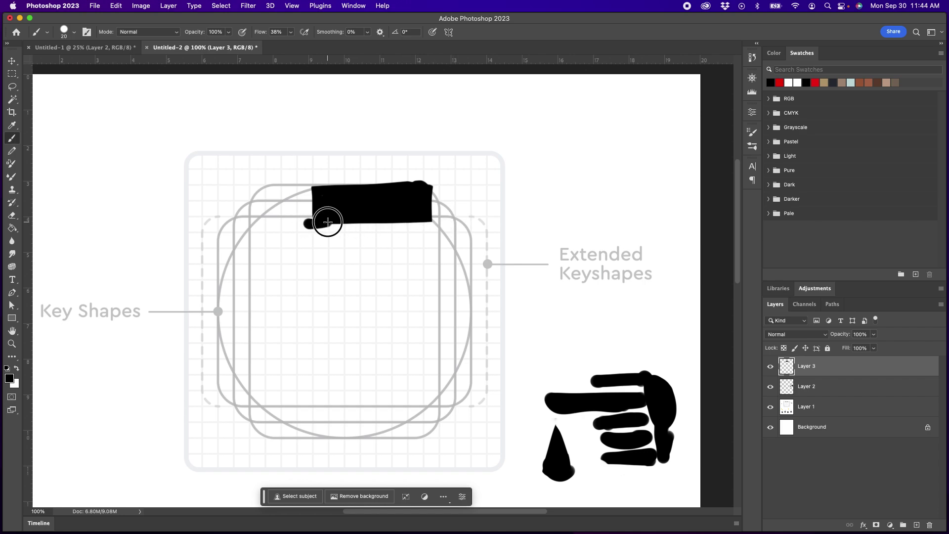
key(super+z)
Trim the bar's lower edge up to the grid line with the brush in Clear mode.
key(shift+alt+r)
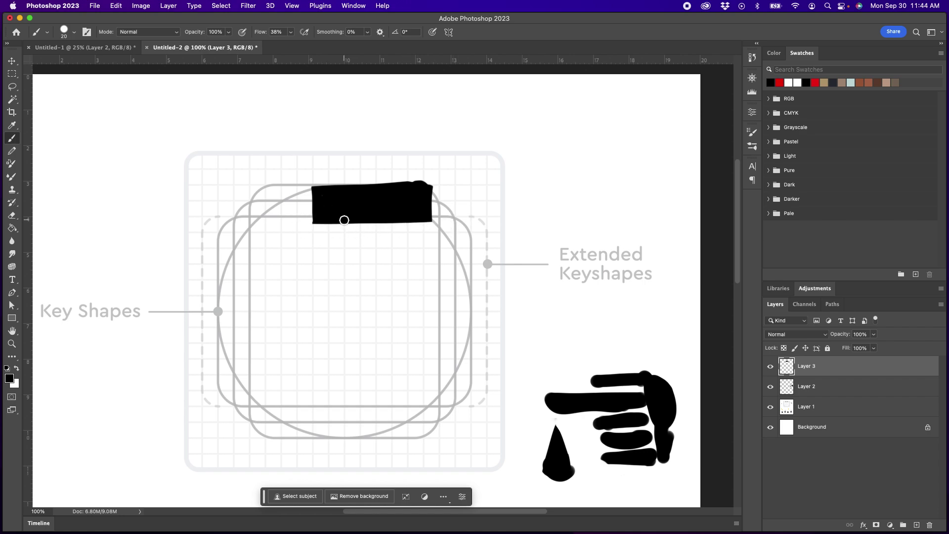
drag(311, 220, 437, 222)
mouse_move(434, 176)
mouse_down()
mouse_move(324, 179)
mouse_move(425, 183)
mouse_up()
key(shift+alt+n)
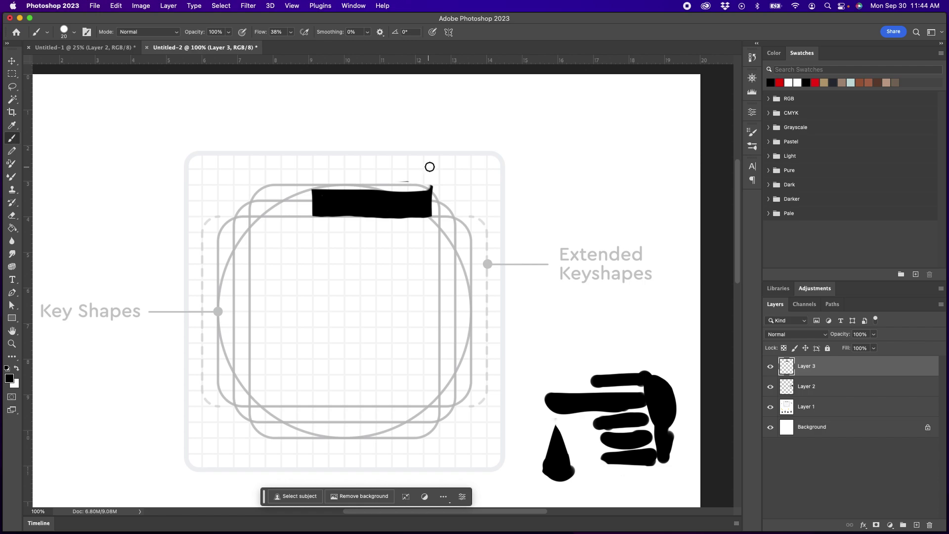
key(super+z)
drag(325, 179, 378, 178)
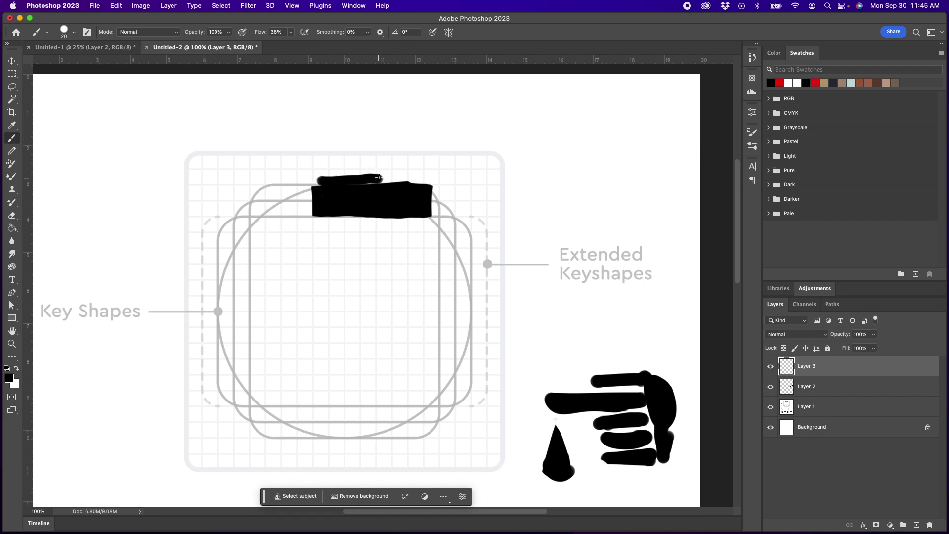
key(super+z)
Trim the bar's upper edge and right end with the brush in Clear mode.
key(shift+alt+r)
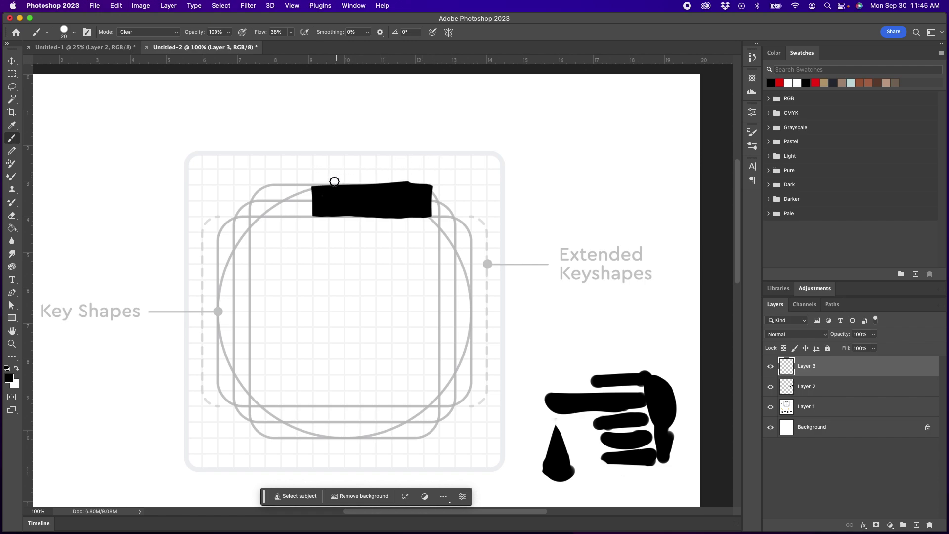
mouse_move(327, 180)
mouse_down()
mouse_move(434, 180)
mouse_move(432, 222)
mouse_up()
Round the bar's left end with black paint in Normal mode, cleaning up its outline in Clear mode.
key(shift+alt+n)
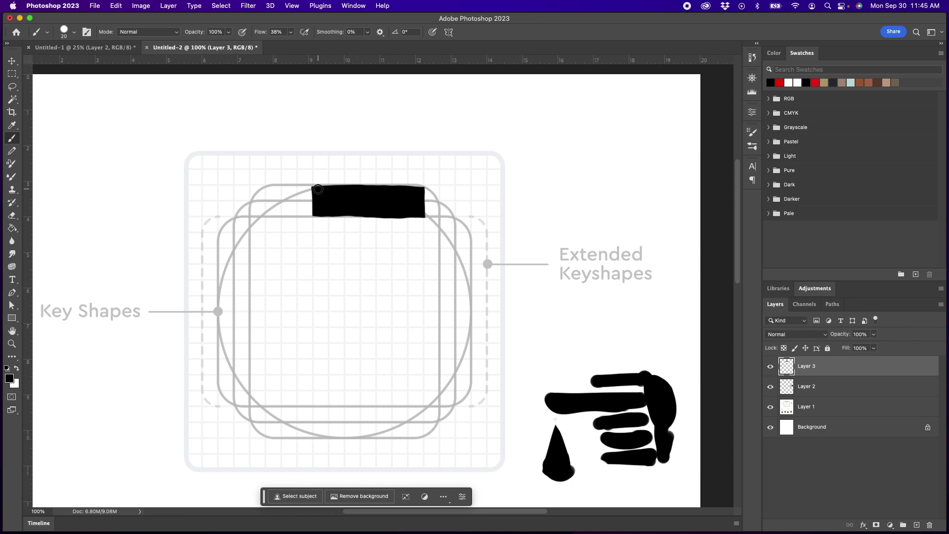
mouse_move(315, 189)
mouse_down()
mouse_move(303, 203)
mouse_move(313, 197)
mouse_up()
key(shift+alt+r)
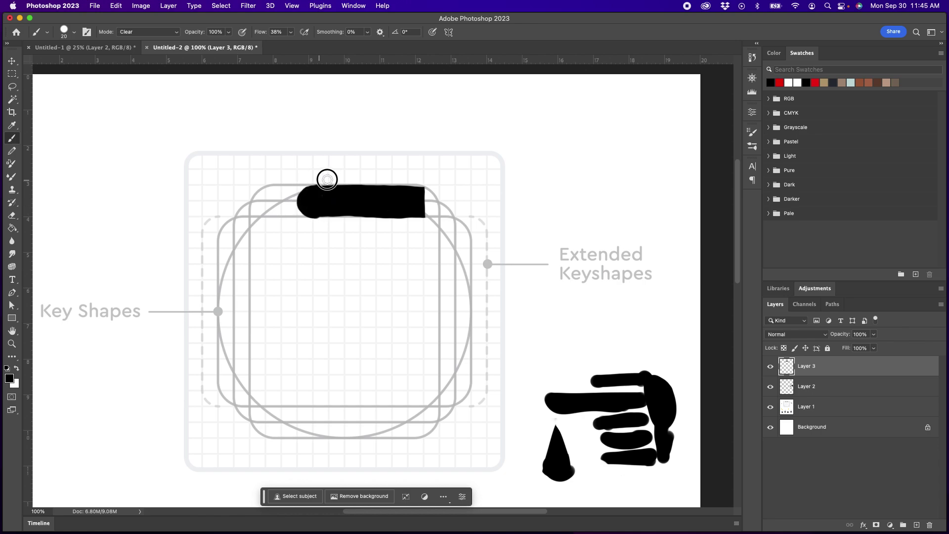
key(shift+alt+n)
drag(304, 204, 316, 207)
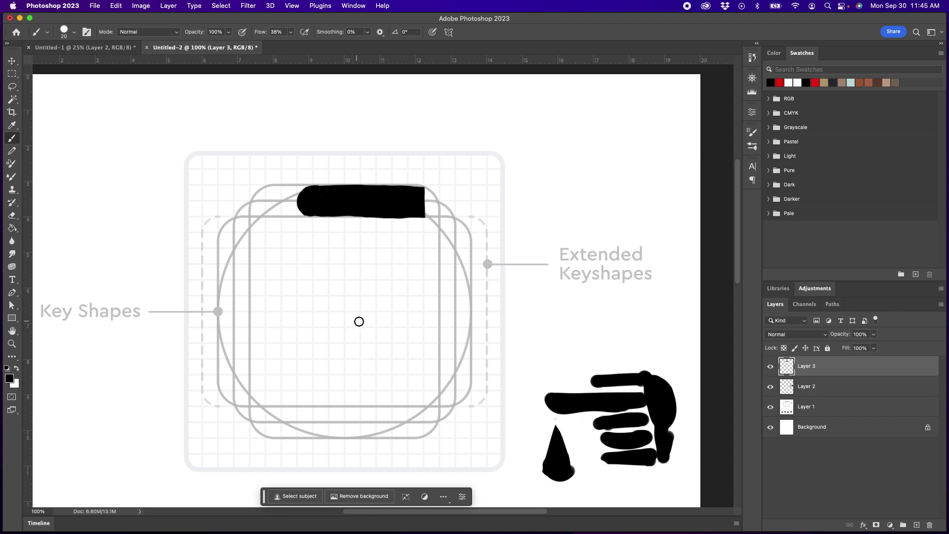
Try painting a solid rounded blob near the center of the grid, and undo it.
mouse_move(362, 313)
mouse_down()
mouse_move(349, 322)
mouse_move(338, 304)
mouse_move(370, 309)
mouse_up()
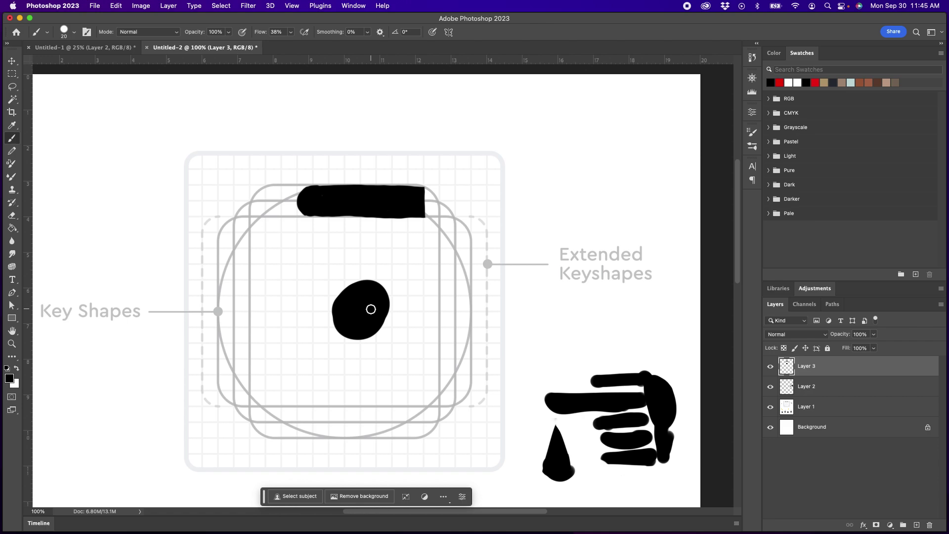
key(super+z)
key(super+z)
key(super+z)
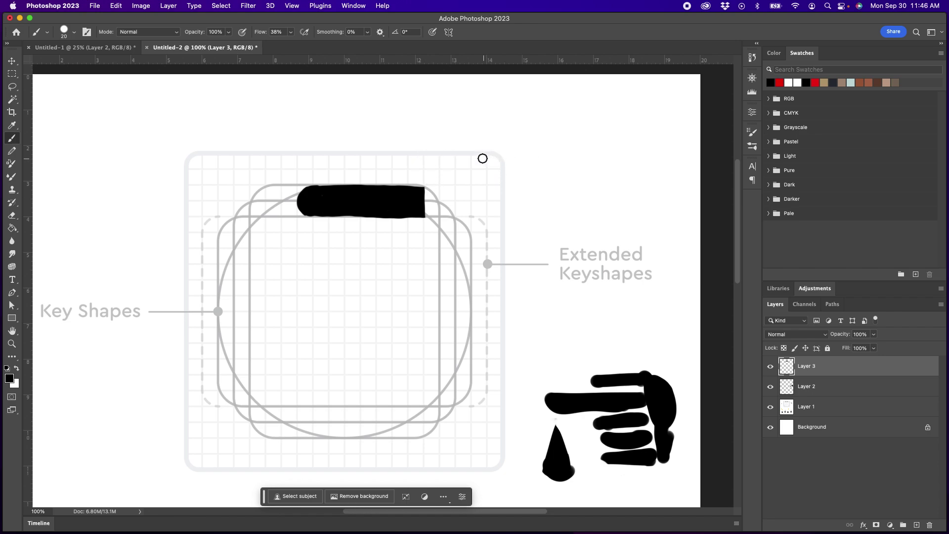
Try a rounded and a square corner stroke at the grid's upper-left corner, undoing each one.
drag(176, 174, 212, 145)
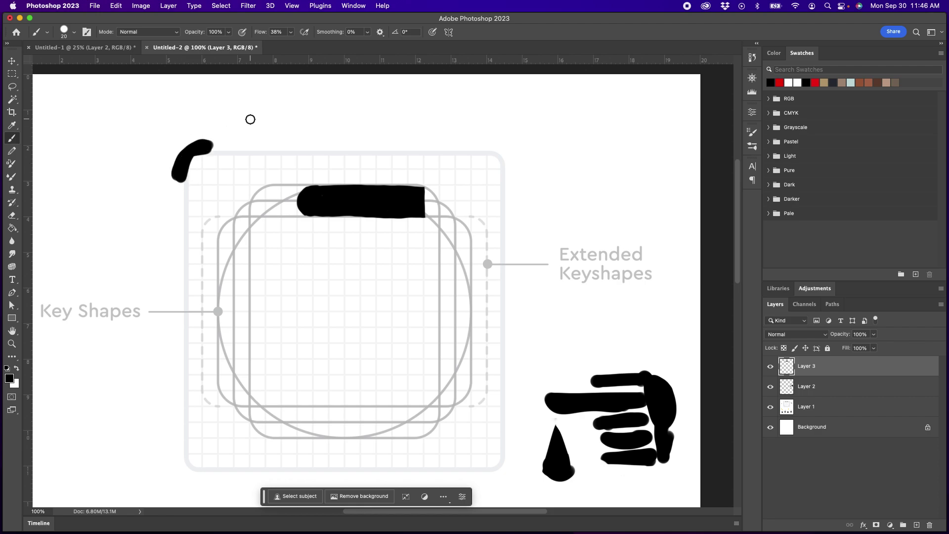
key(super+z)
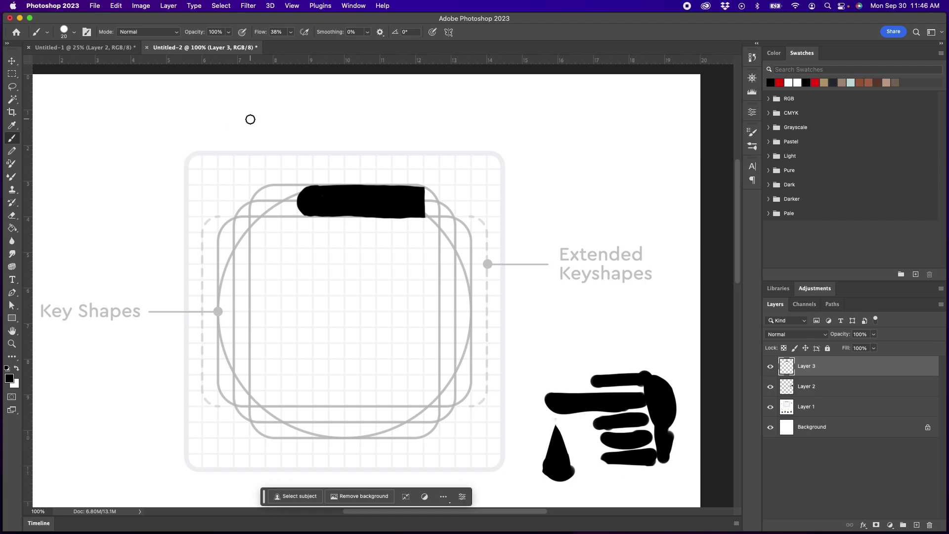
mouse_move(187, 179)
mouse_down()
mouse_move(184, 155)
mouse_move(210, 157)
mouse_up()
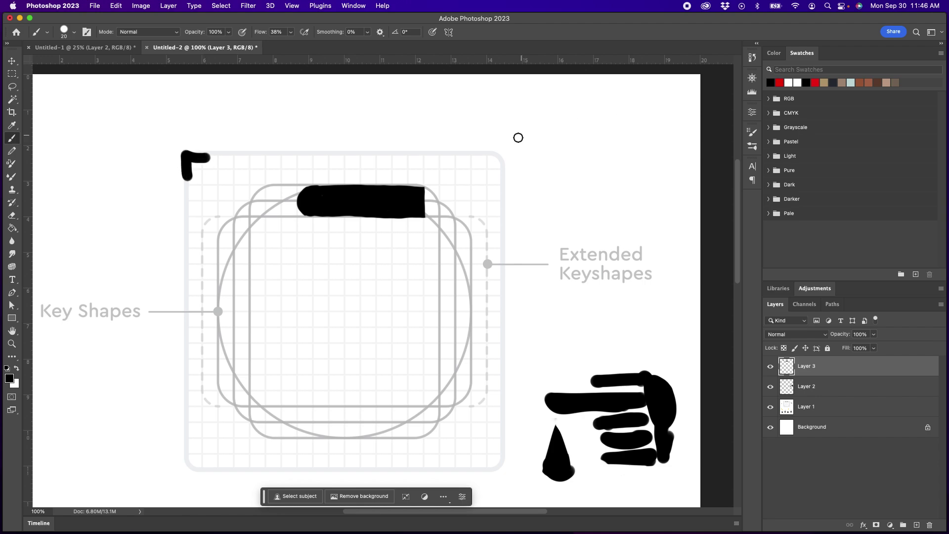
key(super+z)
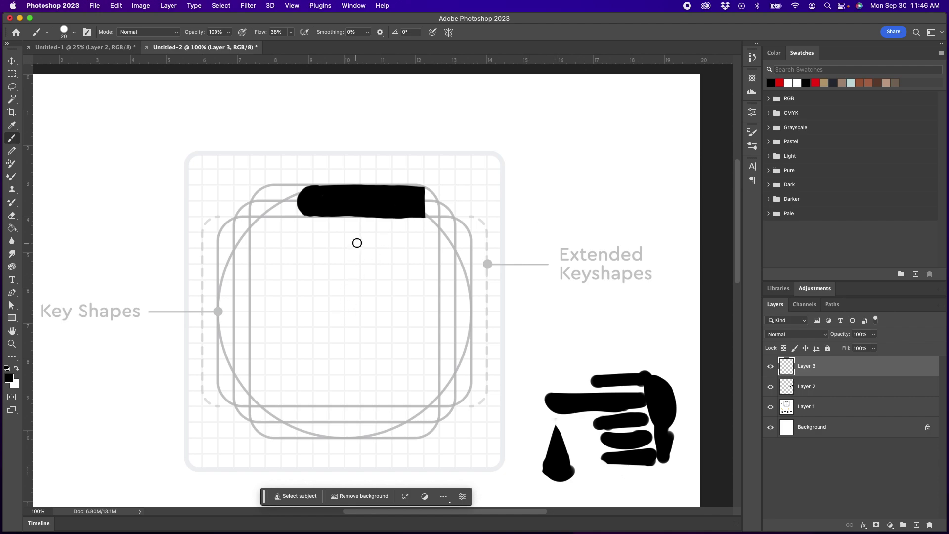
Try a wavy black line inside the keyshapes, undo it, and toggle Layer 1 off and on.
mouse_move(360, 245)
mouse_down()
mouse_move(294, 300)
mouse_move(305, 364)
mouse_move(439, 361)
mouse_up()
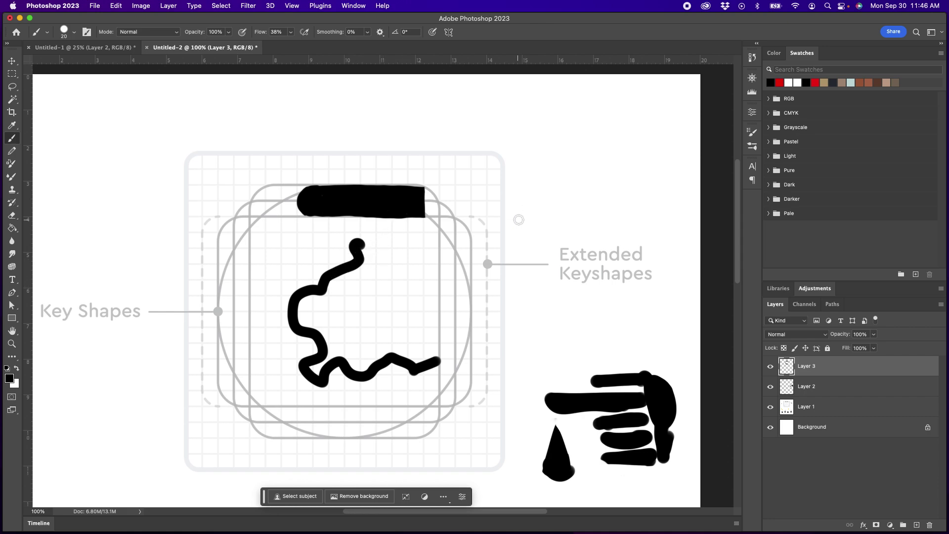
key(super+z)
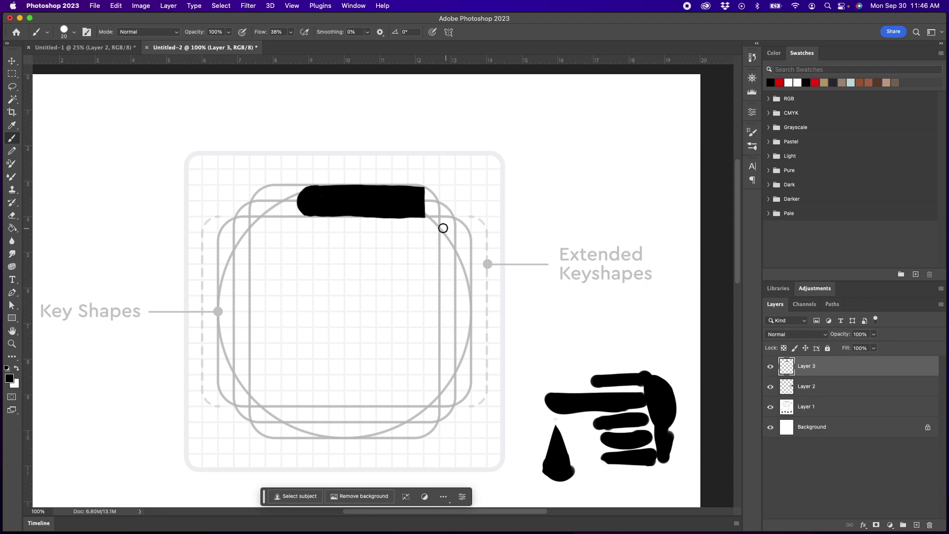
click(769, 409)
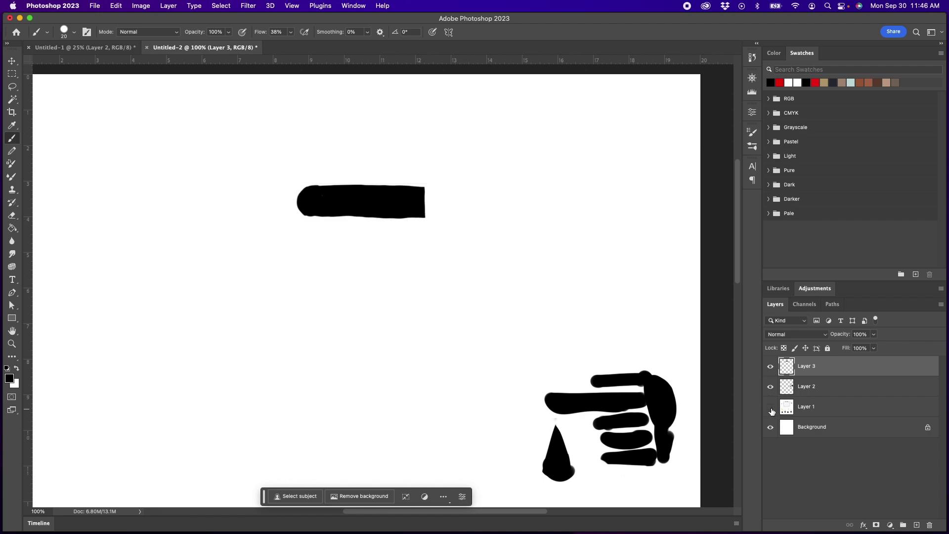
click(770, 407)
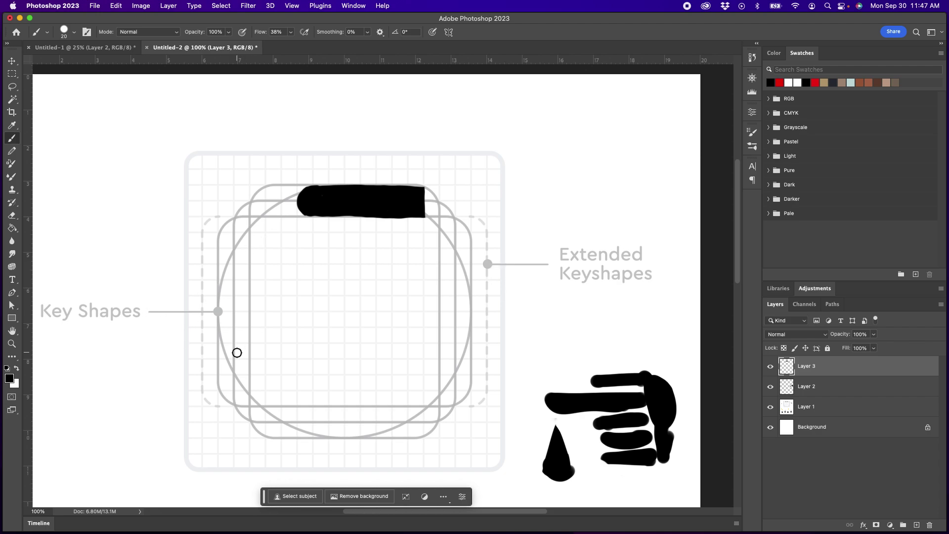
Hide Layer 3 and add a new layer above it.
click(770, 367)
click(916, 525)
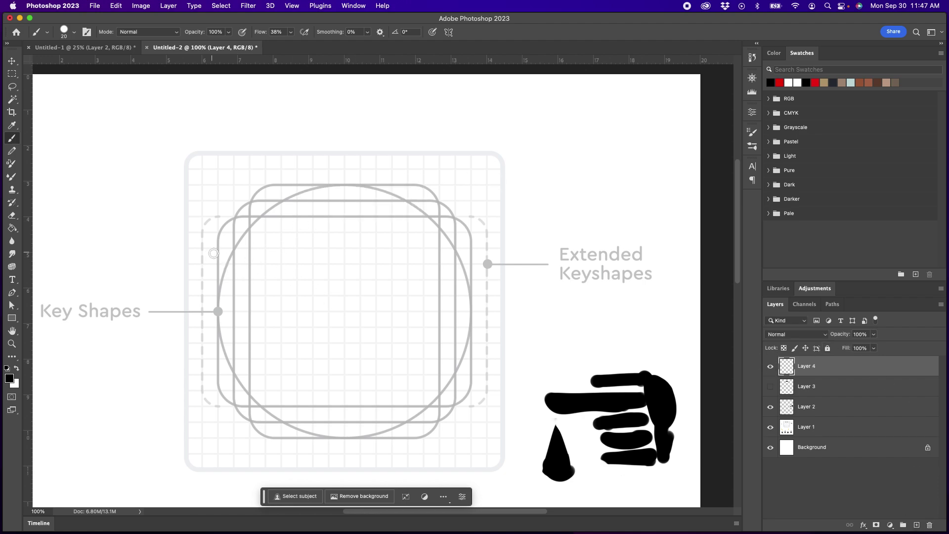
Trace the circular keyshape in black on Layer 4.
mouse_move(229, 347)
mouse_down()
mouse_move(221, 303)
mouse_move(242, 248)
mouse_move(278, 212)
mouse_move(330, 187)
mouse_move(379, 183)
mouse_move(411, 191)
mouse_move(456, 235)
mouse_move(466, 300)
mouse_move(445, 372)
mouse_up()
key(super+z)
mouse_move(340, 188)
mouse_down()
mouse_move(289, 206)
mouse_move(233, 262)
mouse_move(225, 343)
mouse_move(236, 374)
mouse_move(298, 421)
mouse_move(367, 429)
mouse_move(412, 413)
mouse_move(444, 380)
mouse_move(466, 309)
mouse_move(444, 246)
mouse_move(412, 212)
mouse_move(333, 183)
mouse_up()
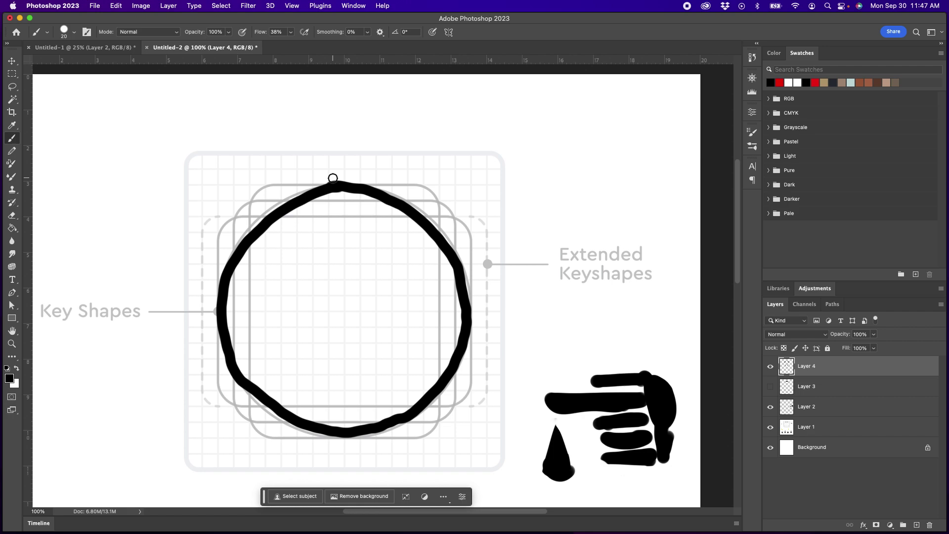
Move the traced circle off the keyshape grid to the blank area at its lower left.
click(12, 60)
drag(464, 295, 322, 210)
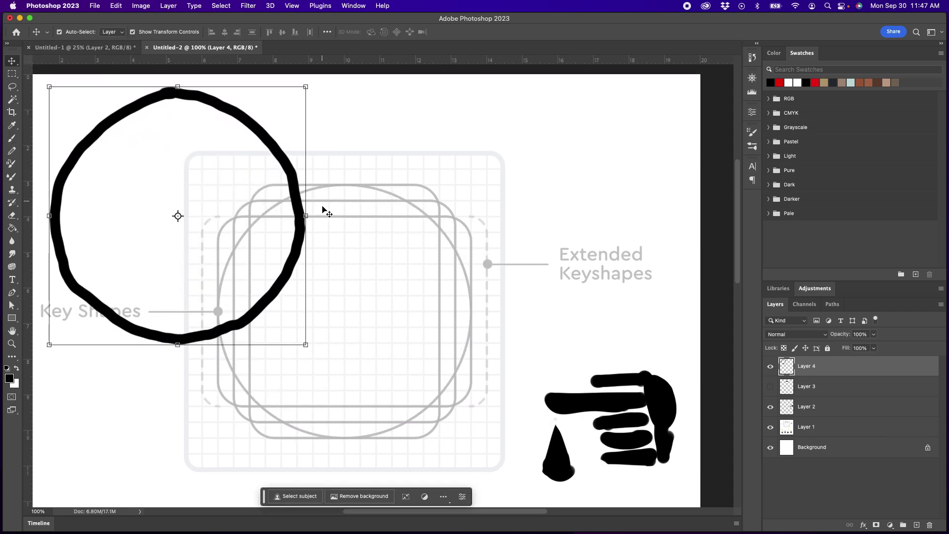
click(12, 343)
alt+click(348, 255)
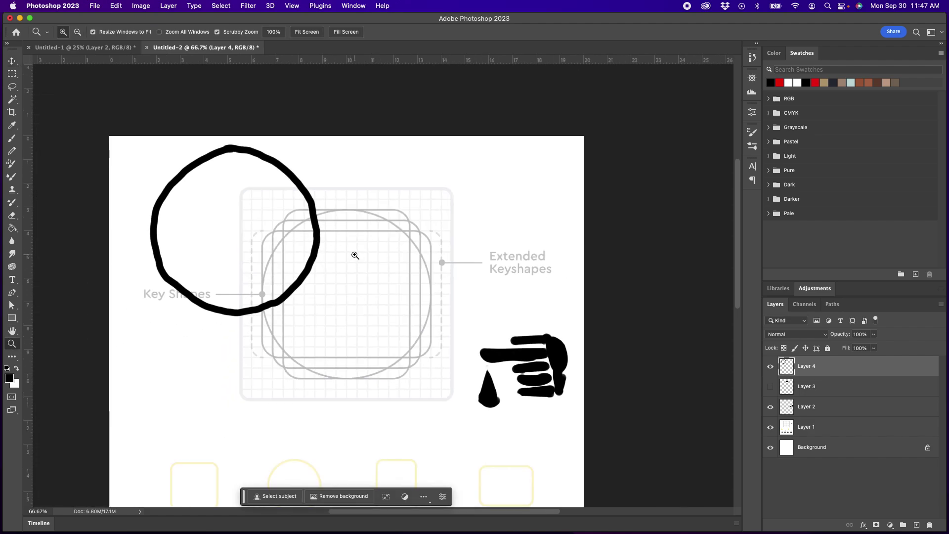
click(12, 60)
drag(300, 191, 263, 190)
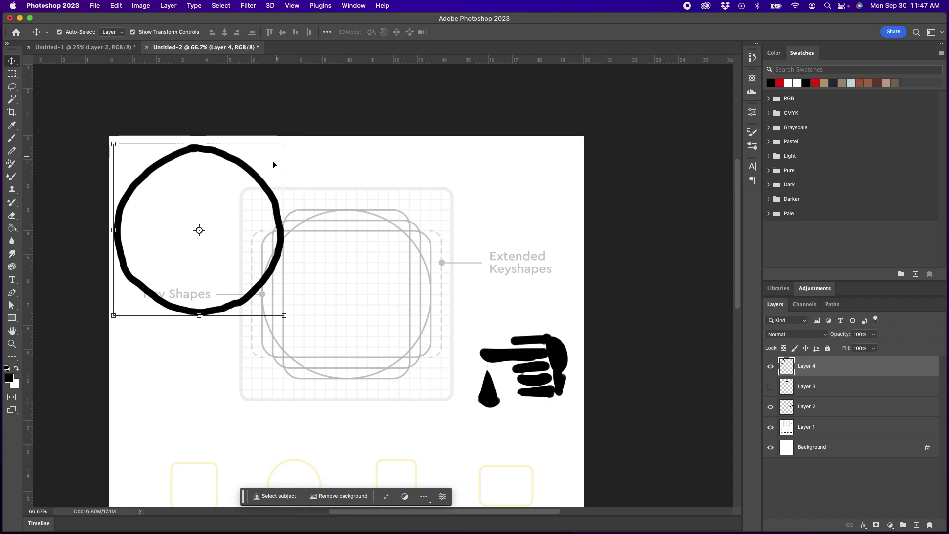
drag(256, 178, 259, 372)
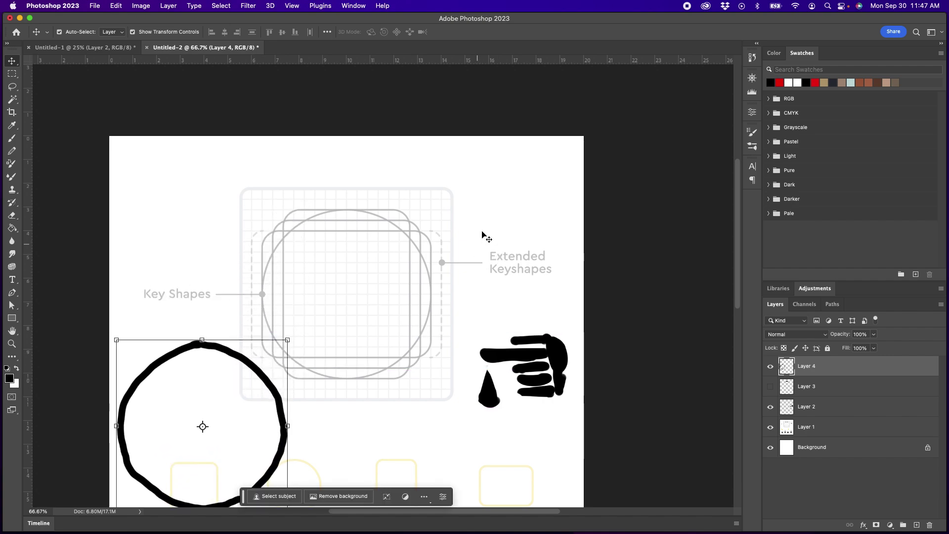
Trace the wide rounded-rectangle keyshape in black with the brush on Layer 4.
click(14, 138)
mouse_move(266, 251)
mouse_down()
mouse_move(292, 233)
mouse_move(424, 237)
mouse_move(429, 332)
mouse_move(390, 355)
mouse_up()
mouse_move(266, 252)
mouse_down()
mouse_move(263, 290)
mouse_move(283, 349)
mouse_move(428, 354)
mouse_move(425, 342)
mouse_up()
drag(284, 355, 394, 354)
Lasso the traced rectangle and move it to the canvas's upper-left corner, above the circle.
key(v)
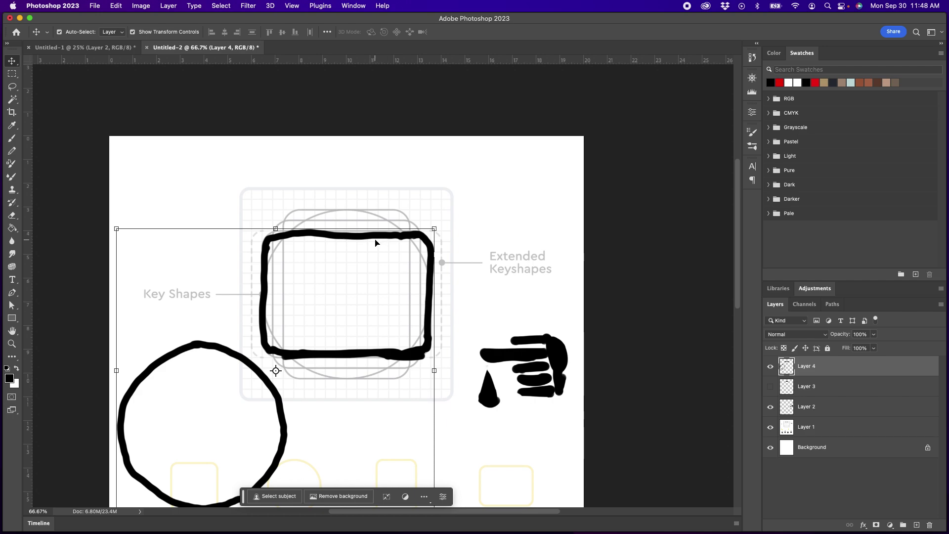
drag(373, 237, 374, 236)
click(14, 88)
mouse_move(257, 212)
mouse_down()
mouse_move(240, 260)
mouse_move(248, 326)
mouse_move(281, 373)
mouse_move(299, 194)
mouse_up()
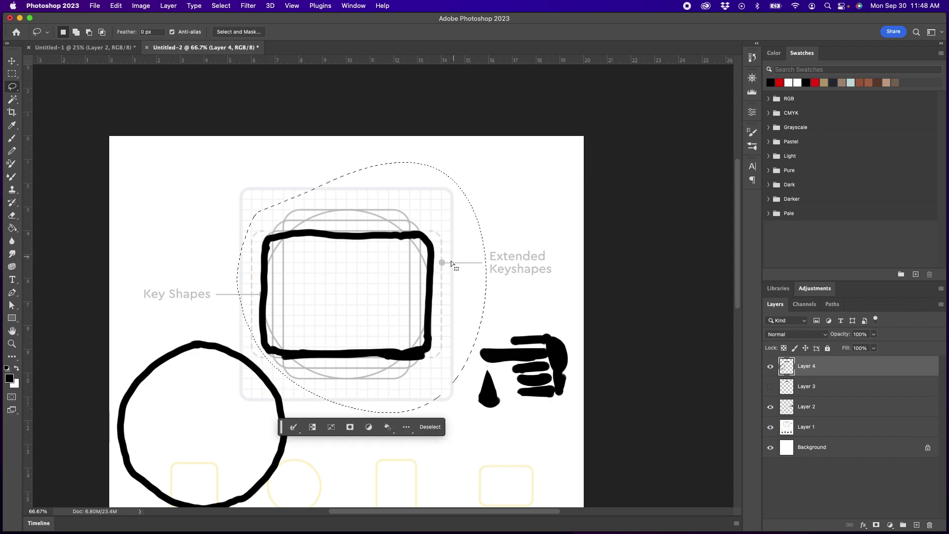
mouse_move(430, 292)
mouse_down()
mouse_move(375, 229)
mouse_move(285, 227)
mouse_up()
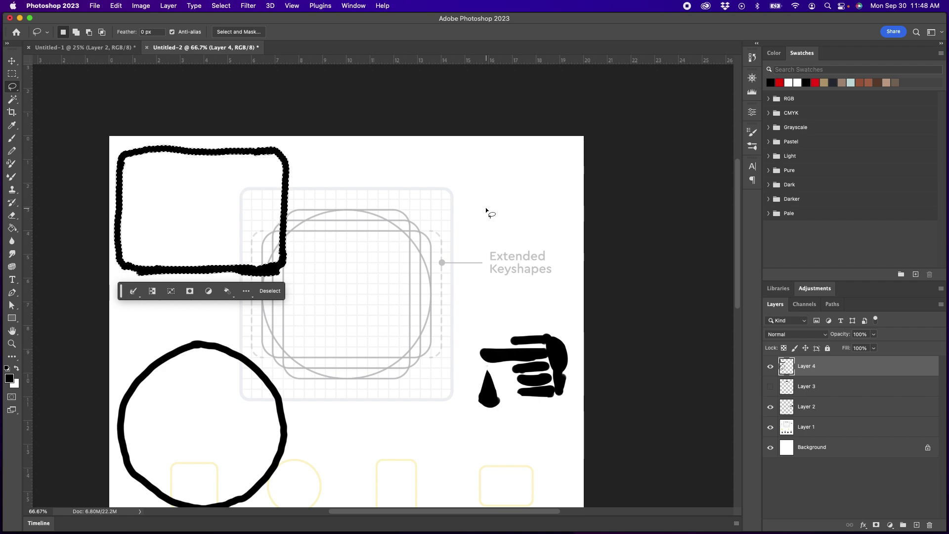
Cut the moved rectangle, and undo back through all the tracing until Layer 4 is empty.
key(super+x)
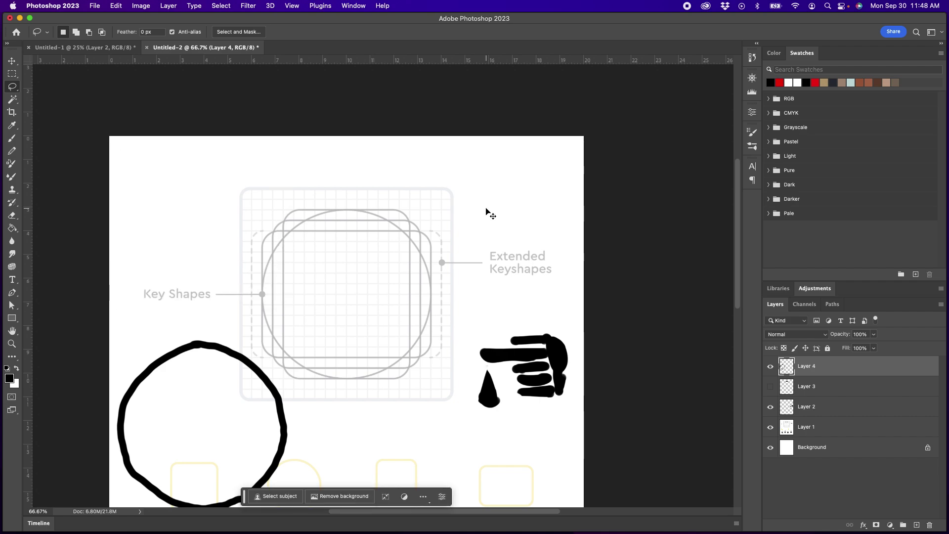
key(super+z)
key(super+z)
key(super+z)
key(super+z)
key(super+z)
key(super+z)
key(super+z)
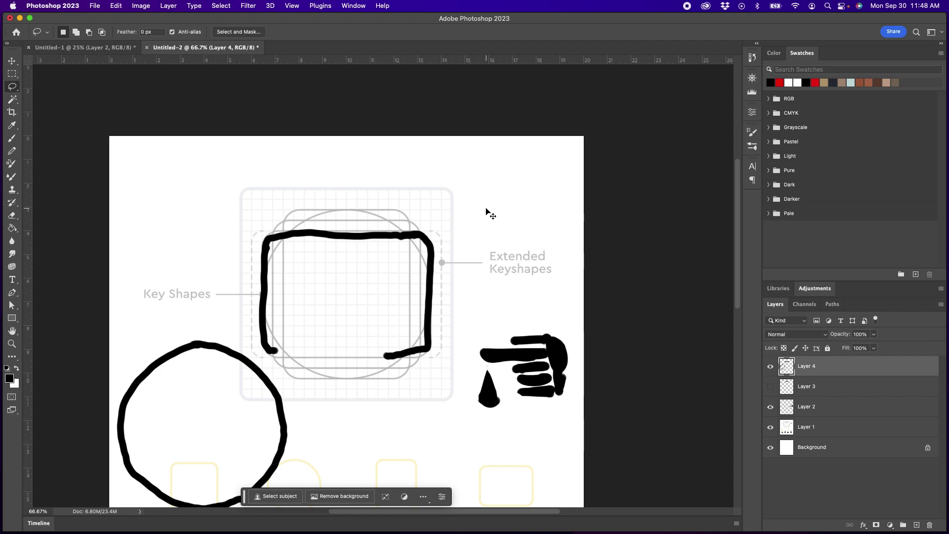
key(super+z)
key(super+z)
key(super+z)
key(super+z)
key(super+z)
key(super+z)
Raise Layer 1's opacity to 77% so the keyshape template and its example icons show darker.
drag(423, 422, 404, 214)
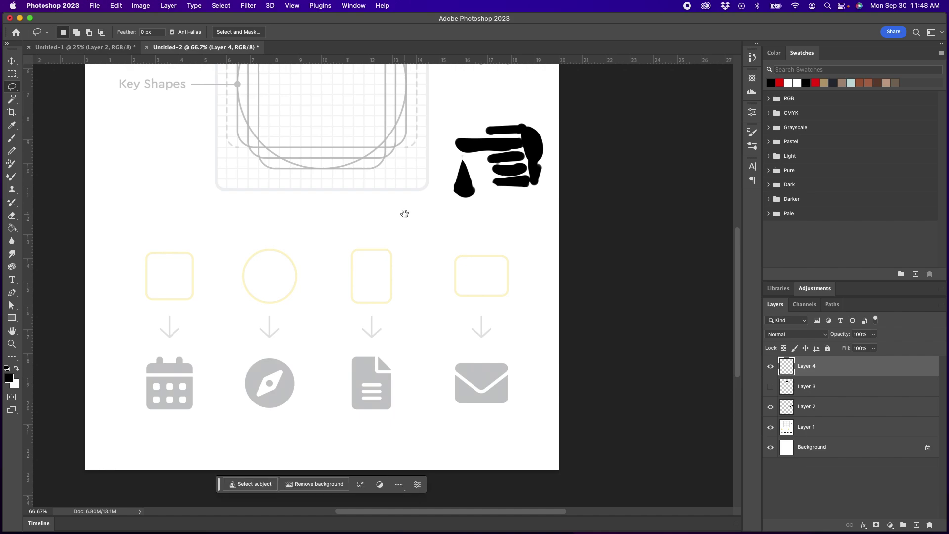
click(12, 344)
click(408, 302)
drag(450, 319, 553, 316)
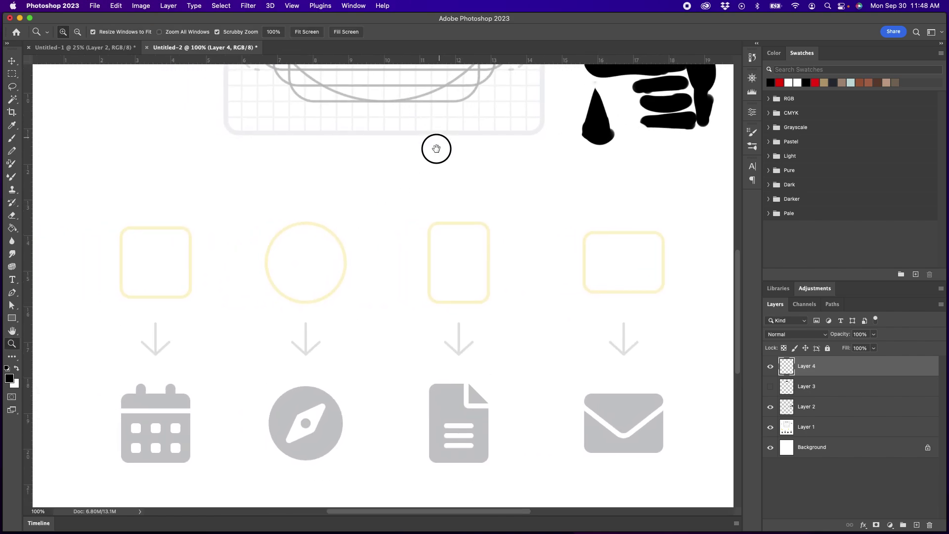
drag(439, 140, 403, 396)
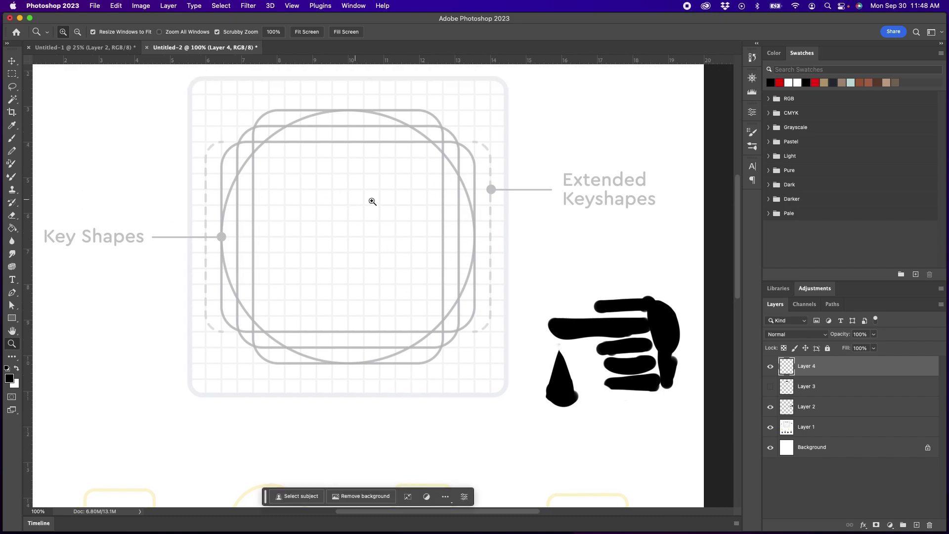
drag(466, 427, 449, 121)
scroll(464, 247, up, 2)
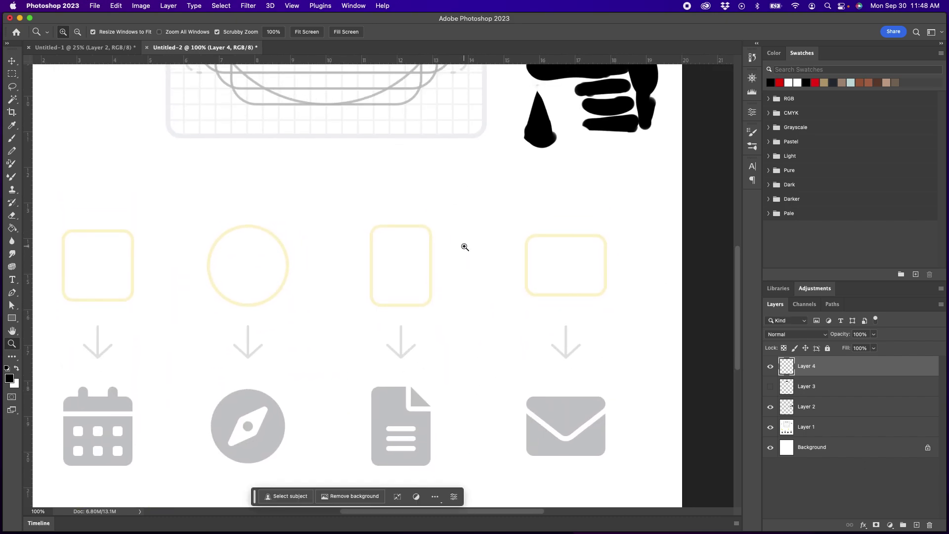
click(793, 412)
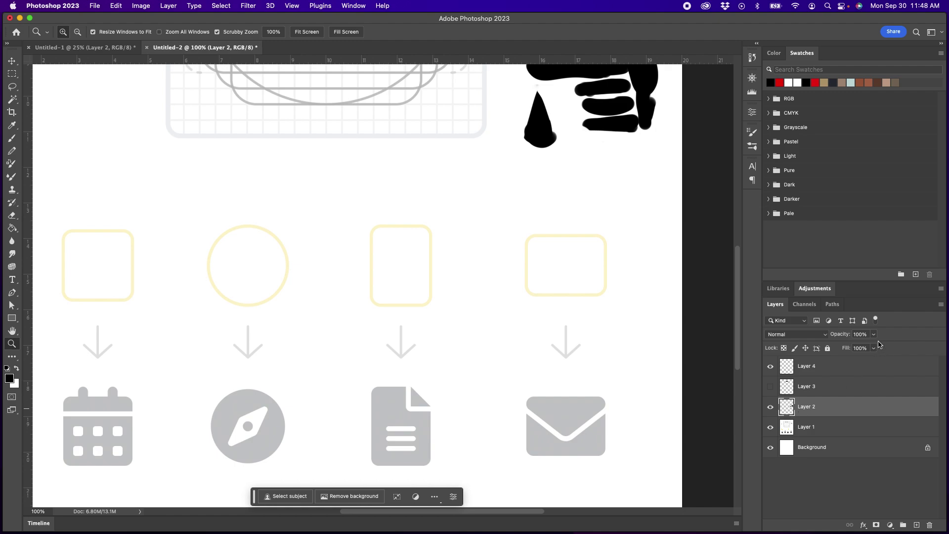
click(799, 421)
click(873, 334)
drag(873, 346, 893, 352)
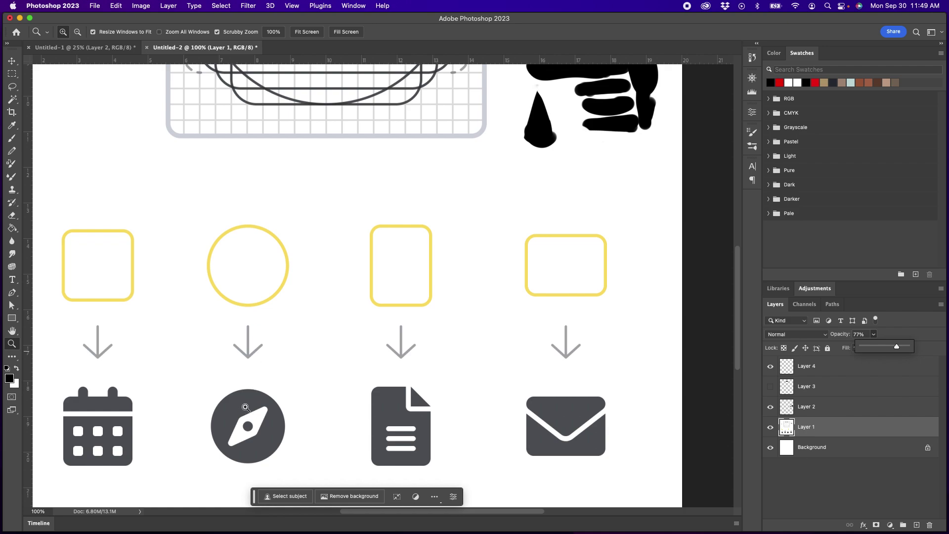
Trace the yellow square and circle example keyshapes with the black brush on Layer 1, and draw a ring around the square.
drag(418, 175, 392, 409)
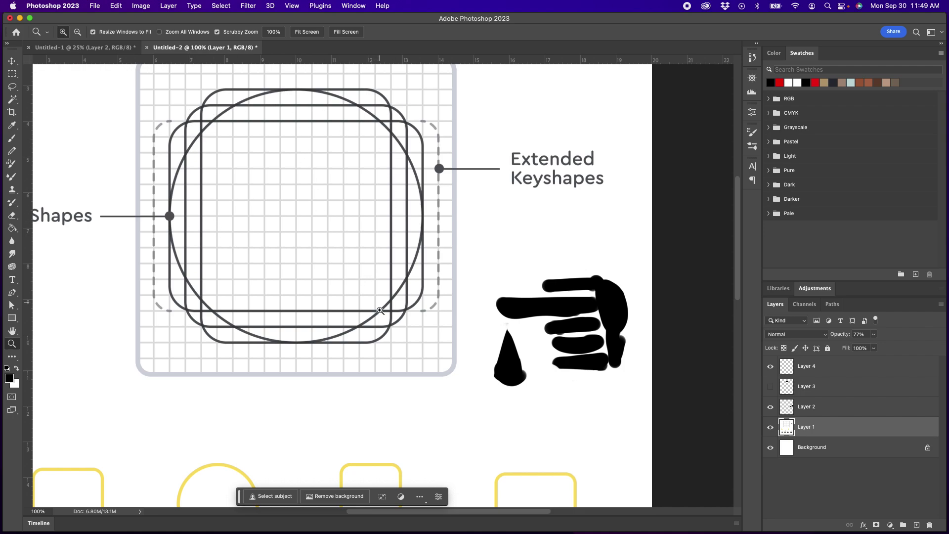
drag(385, 391, 392, 214)
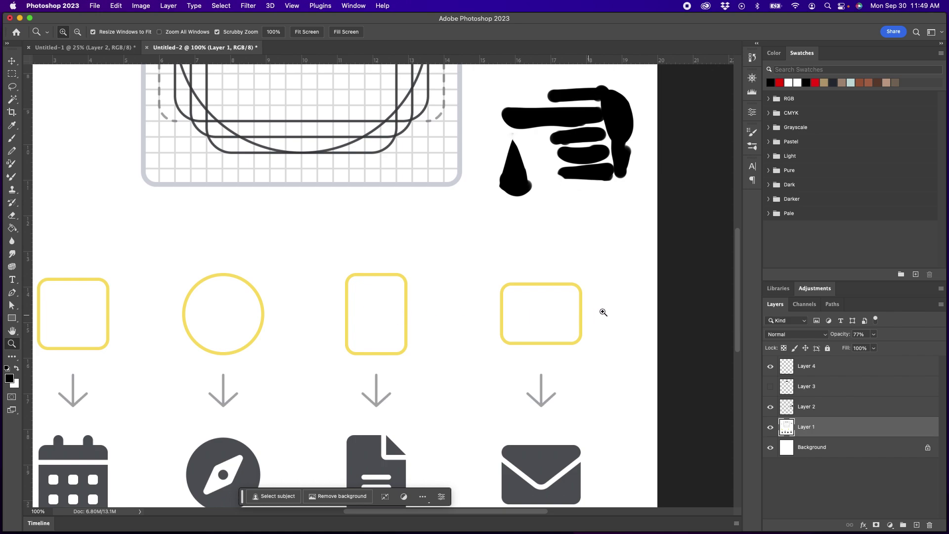
drag(475, 359, 516, 361)
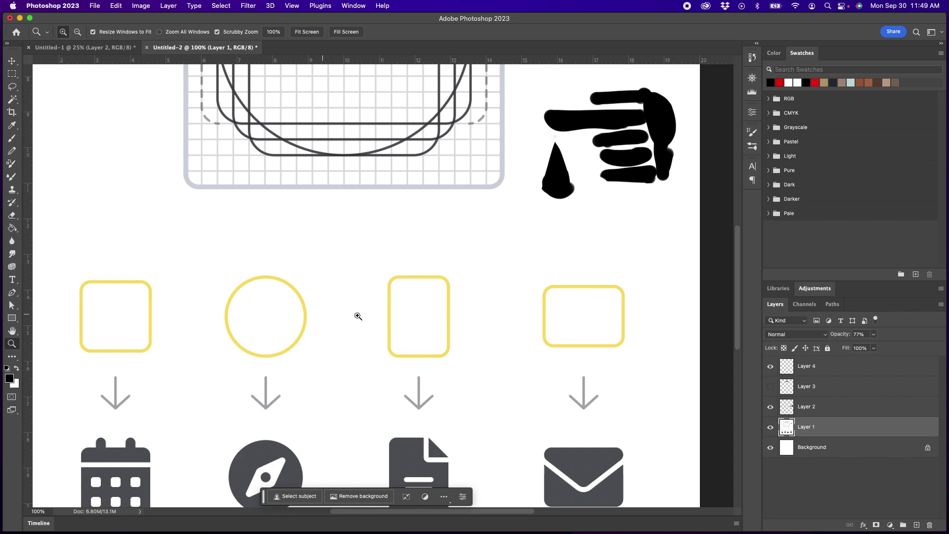
scroll(567, 363, down, 5)
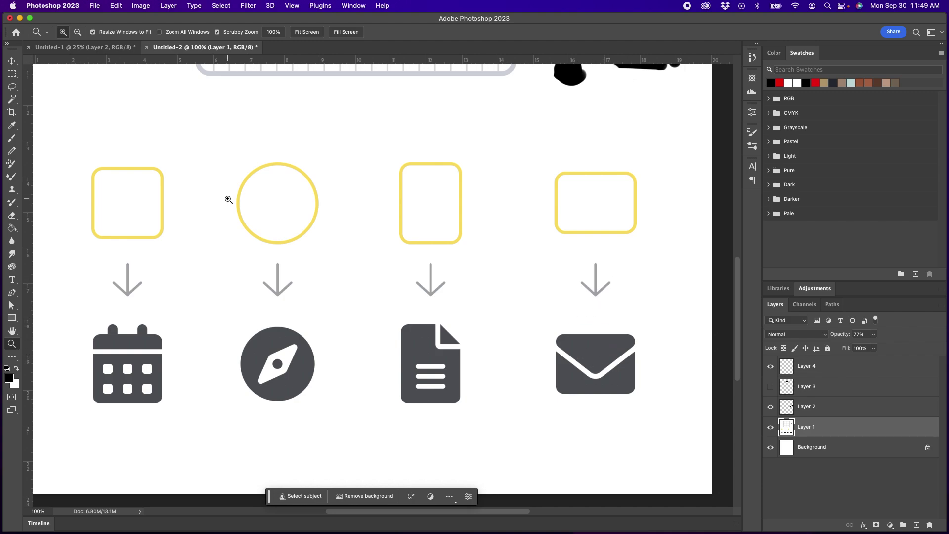
click(12, 138)
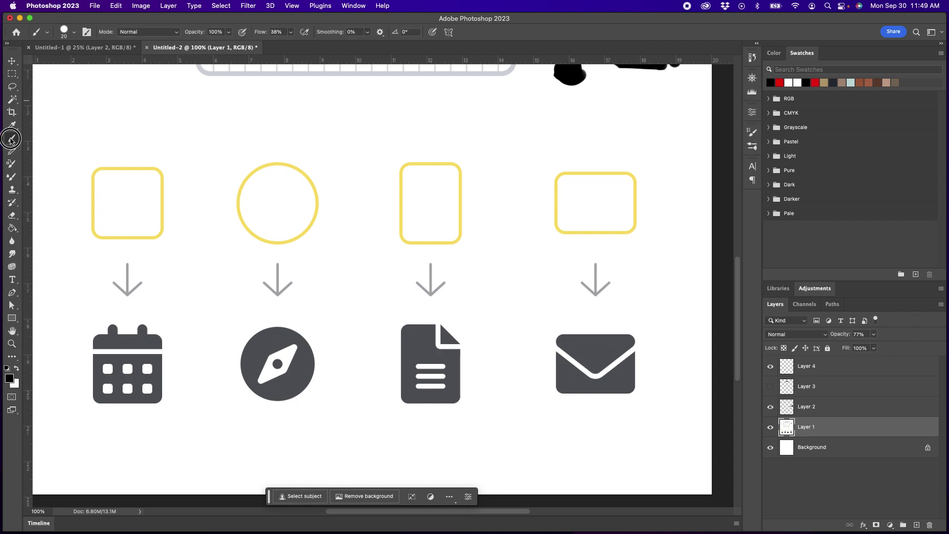
mouse_move(95, 166)
mouse_down()
mouse_move(162, 163)
mouse_move(170, 222)
mouse_move(157, 238)
mouse_move(103, 239)
mouse_move(85, 216)
mouse_move(87, 173)
mouse_move(98, 165)
mouse_up()
click(275, 166)
mouse_move(276, 166)
mouse_down()
mouse_move(250, 177)
mouse_move(242, 194)
mouse_move(249, 228)
mouse_move(266, 238)
mouse_move(298, 233)
mouse_move(316, 206)
mouse_move(313, 188)
mouse_move(274, 160)
mouse_up()
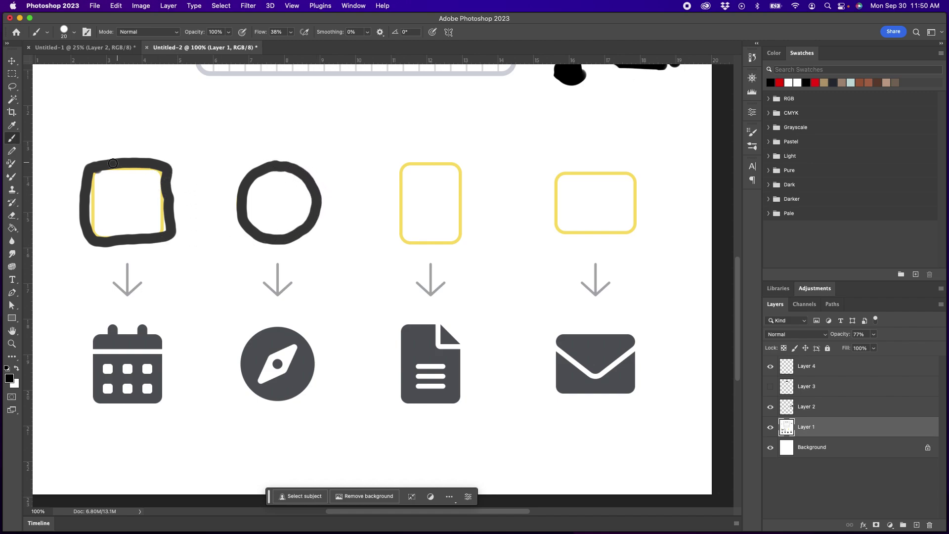
mouse_move(166, 131)
mouse_down()
mouse_move(165, 280)
mouse_move(174, 123)
mouse_up()
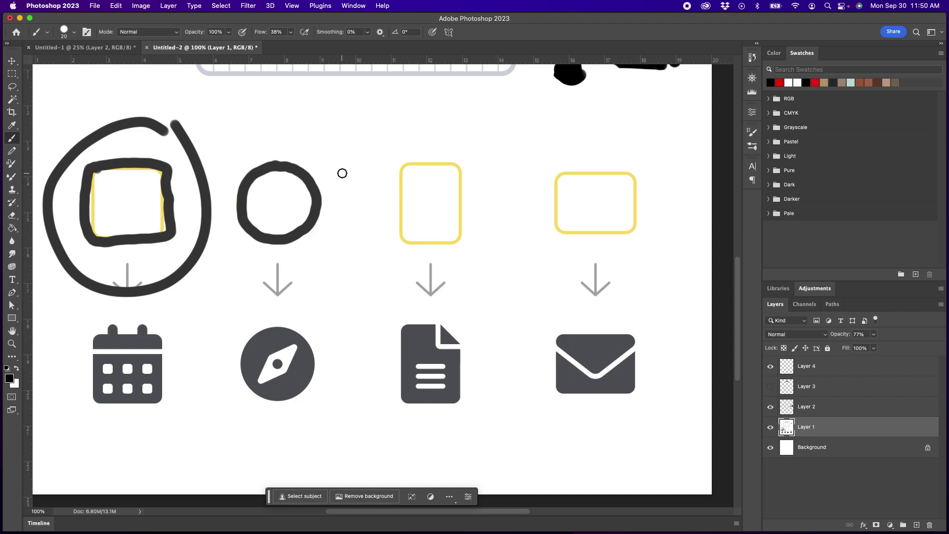
Undo all the brush strokes over the example keyshapes.
key(super+z)
key(super+z)
key(super+z)
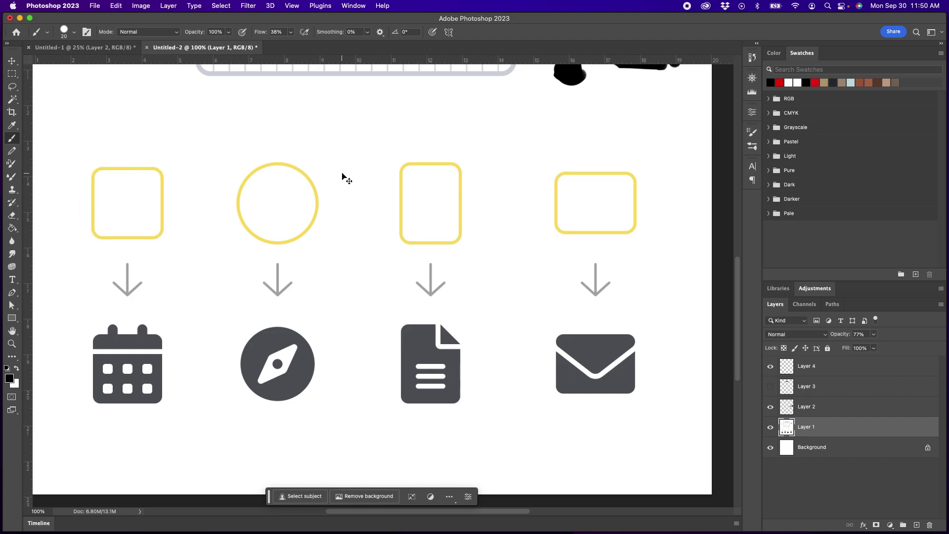
Lower Layer 1's opacity to 21% to fade the keyshape template.
drag(503, 133, 496, 451)
mouse_move(544, 222)
mouse_down()
mouse_move(536, 291)
mouse_move(520, 265)
mouse_move(583, 275)
mouse_up()
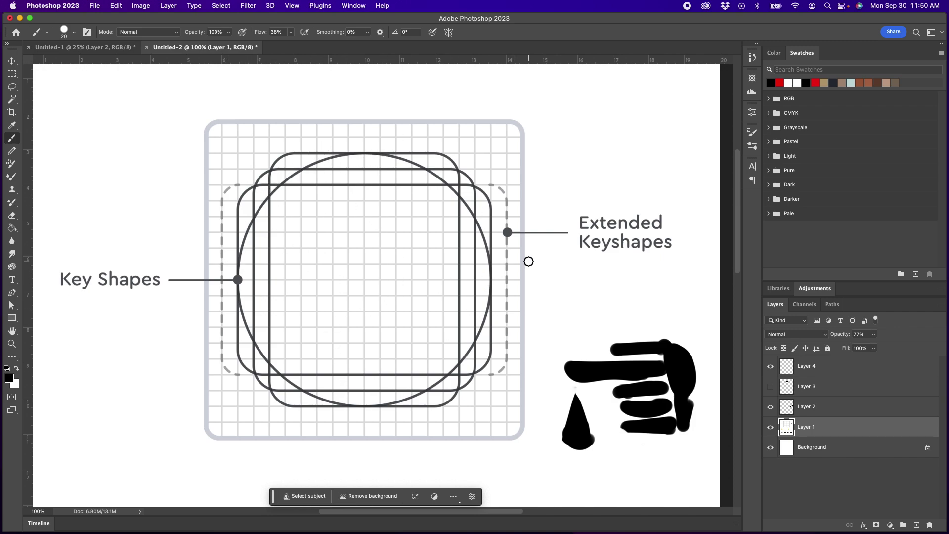
click(873, 339)
drag(871, 348, 850, 348)
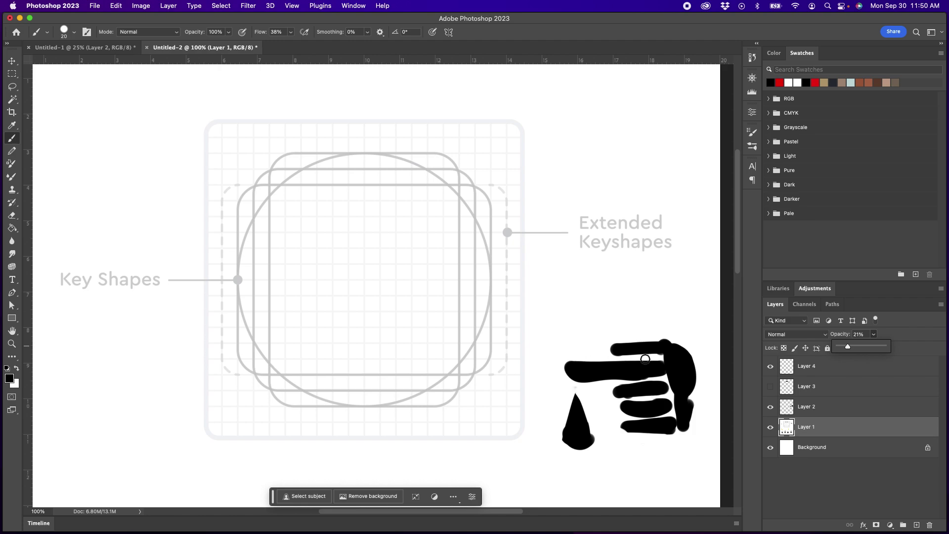
Frame the hand-and-drop sketch with a brushed rectangle on Layer 1, and undo the strokes.
mouse_move(561, 332)
mouse_down()
mouse_move(559, 452)
mouse_move(568, 335)
mouse_move(654, 329)
mouse_move(697, 334)
mouse_move(699, 460)
mouse_up()
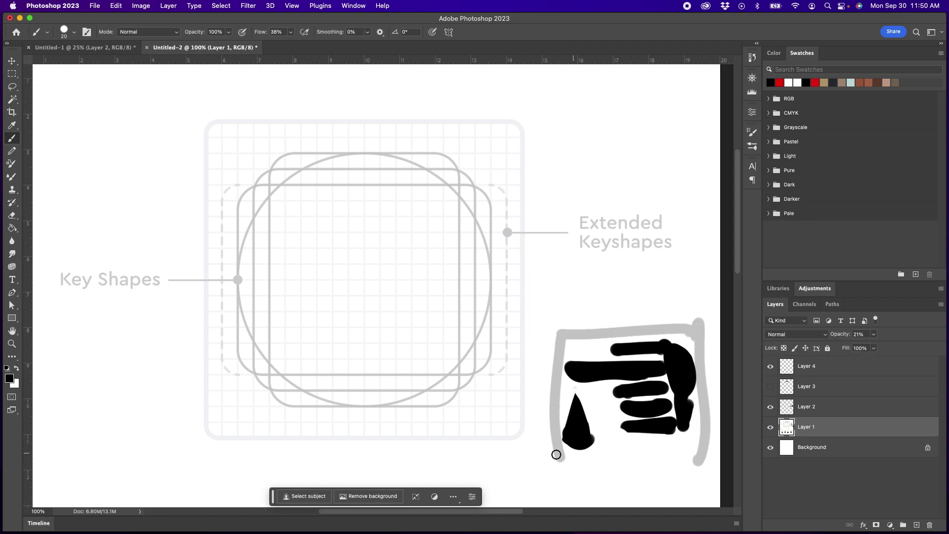
drag(560, 455, 704, 450)
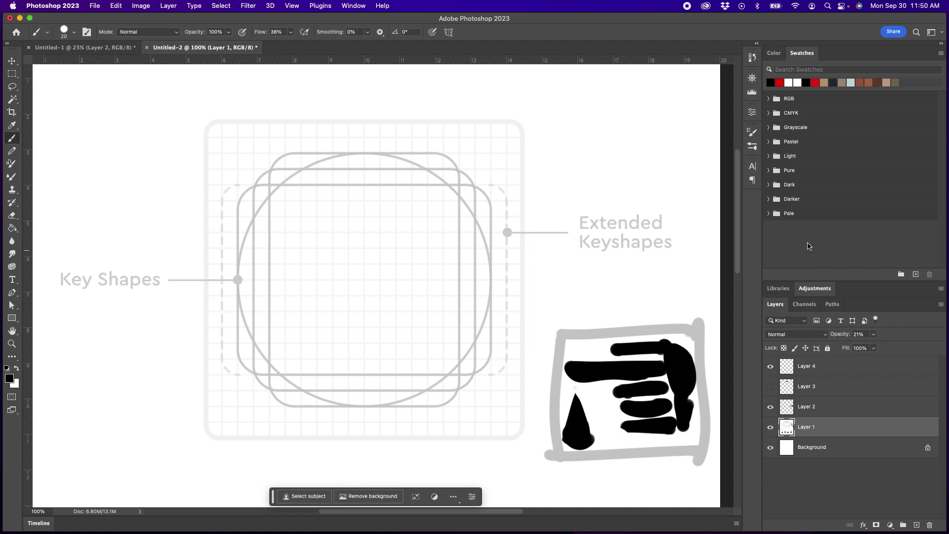
key(super+z)
key(super+z)
key(super+z)
key(super+z)
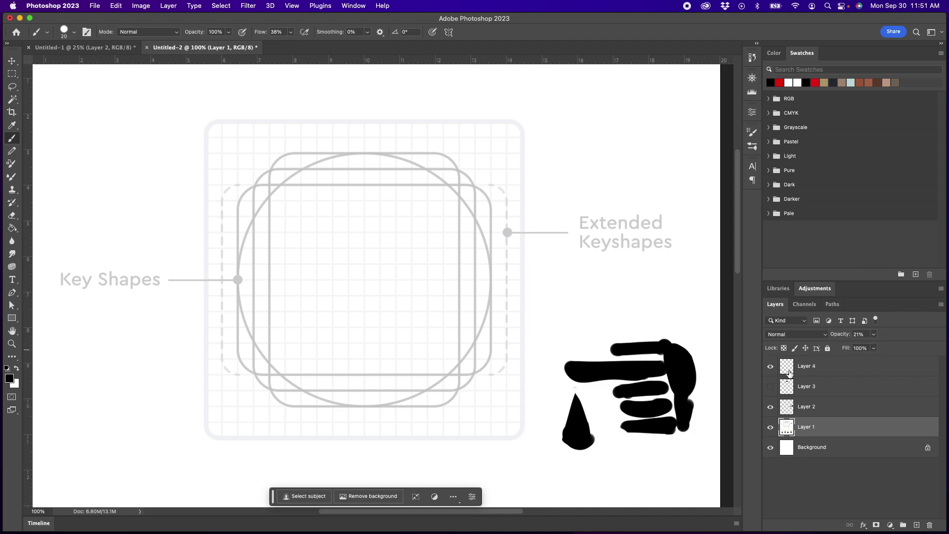
Brush the hand's outline in black on Layer 4 over the right part of the wide keyshape, rounding its right corners.
click(789, 371)
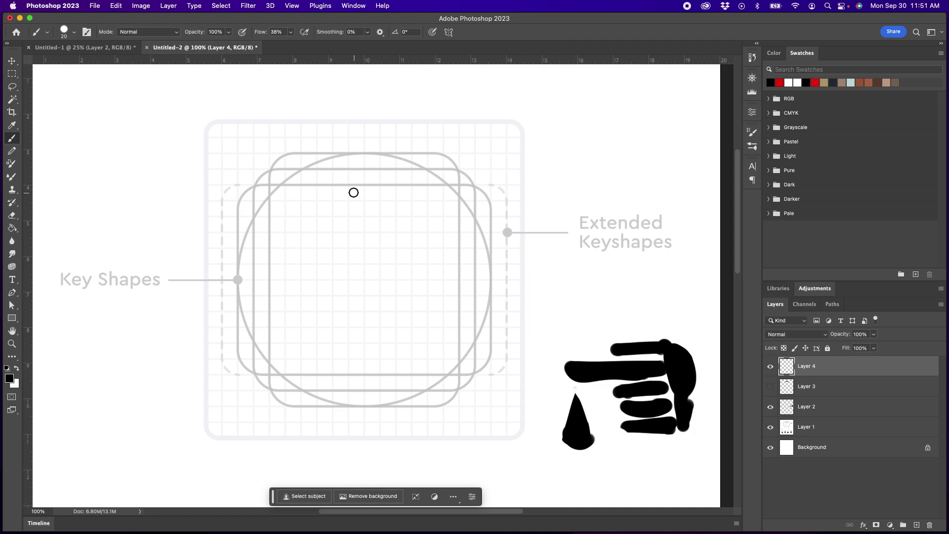
drag(334, 190, 450, 191)
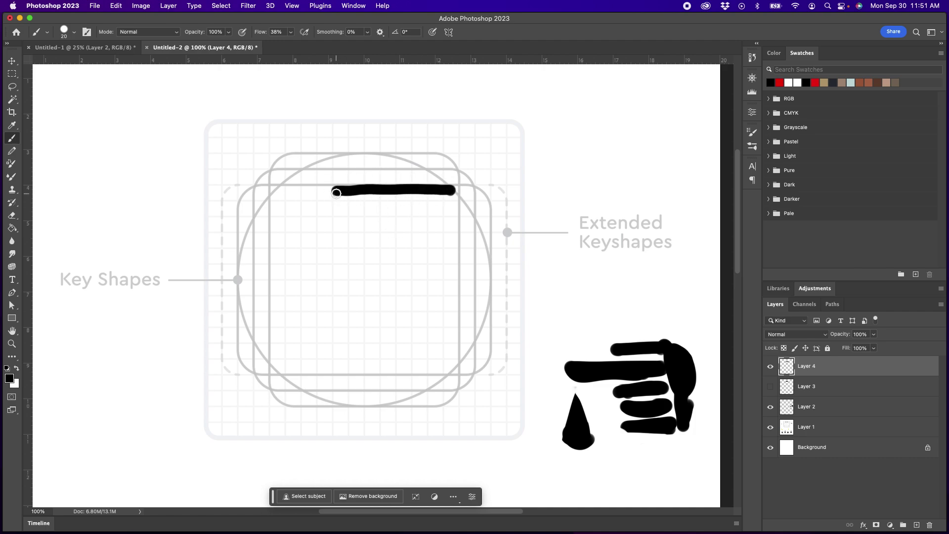
mouse_move(337, 197)
mouse_down()
mouse_move(350, 368)
mouse_move(338, 370)
mouse_move(456, 369)
mouse_up()
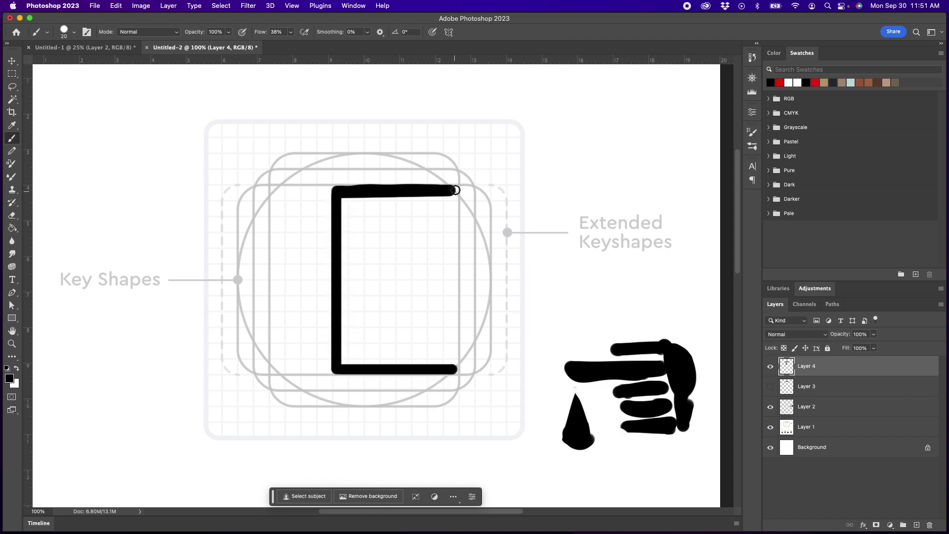
mouse_move(452, 190)
mouse_down()
mouse_move(488, 216)
mouse_move(487, 331)
mouse_move(486, 347)
mouse_move(454, 369)
mouse_move(476, 366)
mouse_move(483, 348)
mouse_up()
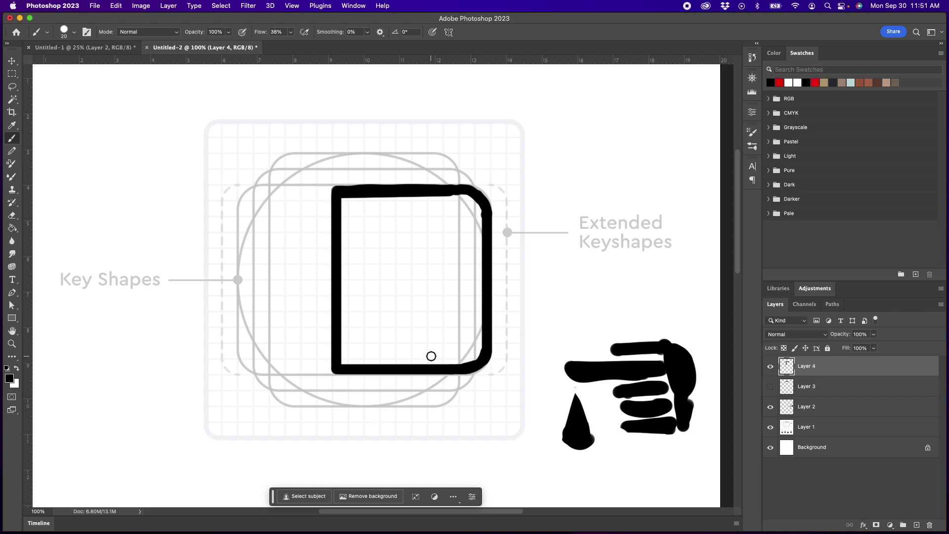
Clear three evenly spaced gaps in the left edge of the hand outline with the brush in Clear mode.
drag(353, 192, 332, 188)
key(alt+shift+r)
drag(336, 331, 337, 340)
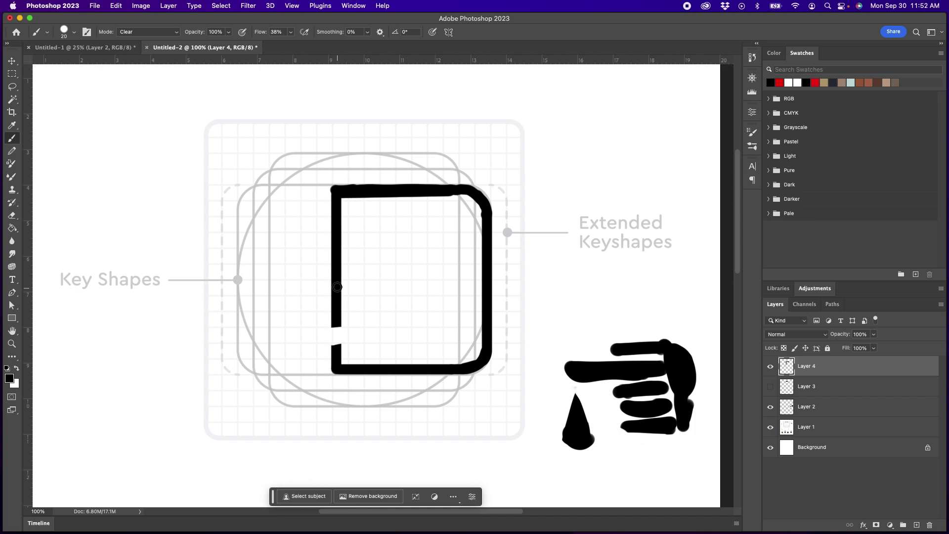
key(alt+shift+r)
drag(332, 284, 337, 288)
mouse_move(337, 237)
mouse_down()
mouse_move(328, 237)
mouse_move(336, 238)
mouse_up()
click(340, 245)
click(336, 290)
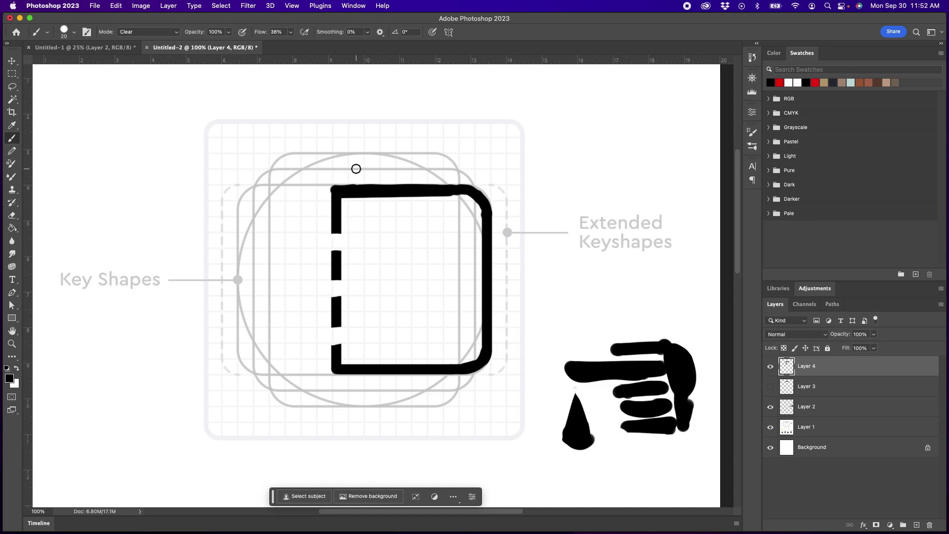
Thicken the hand outline's upper-left corner with the black brush, and clear its lower end to a straight edge.
mouse_move(329, 184)
mouse_down()
mouse_move(328, 206)
mouse_move(339, 187)
mouse_move(337, 209)
mouse_move(328, 180)
mouse_move(335, 228)
mouse_move(350, 199)
mouse_up()
key(grave)
key(grave)
key(grave)
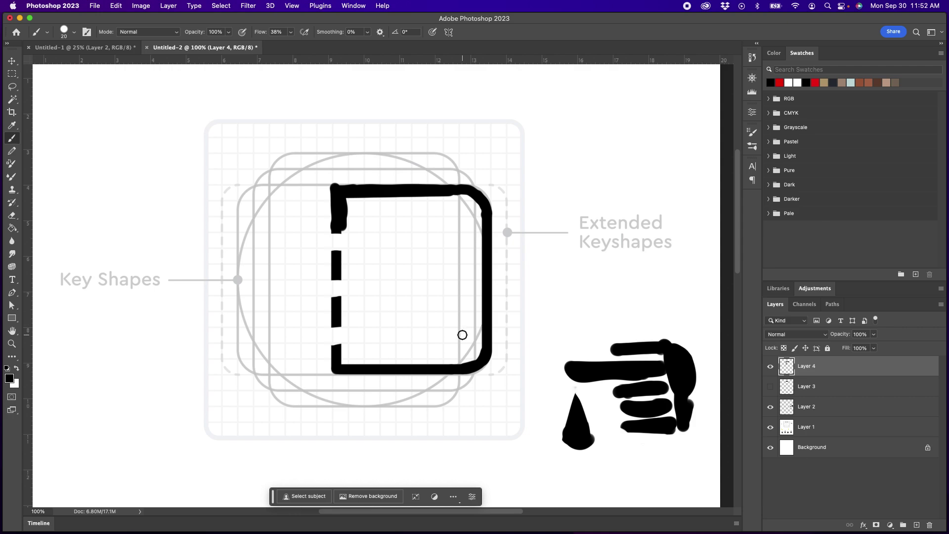
key(shift+alt+r)
drag(328, 224, 332, 227)
Lasso the lower part of the hand outline, move it up about half a grid square, and deselect it.
click(12, 86)
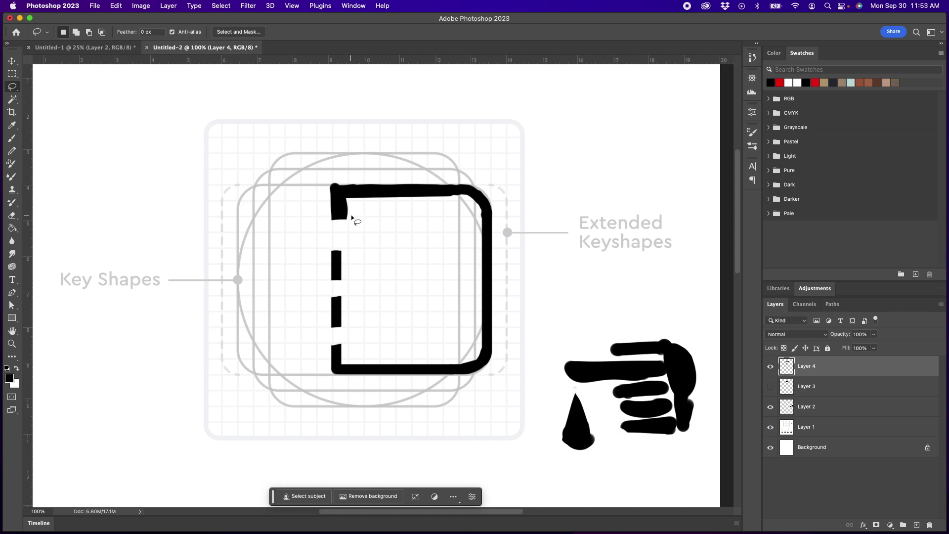
mouse_move(349, 237)
mouse_down()
mouse_move(289, 313)
mouse_move(417, 419)
mouse_move(523, 335)
mouse_move(401, 237)
mouse_up()
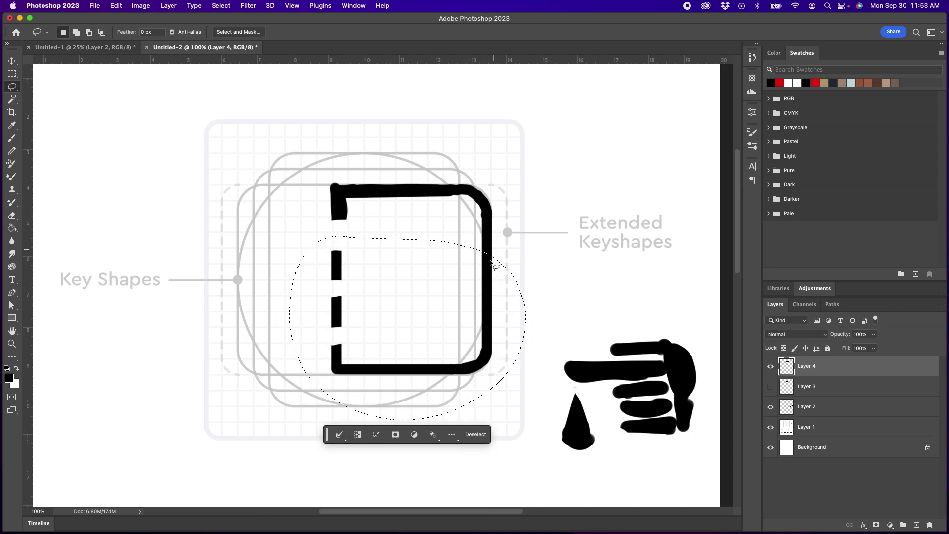
drag(488, 310, 486, 296)
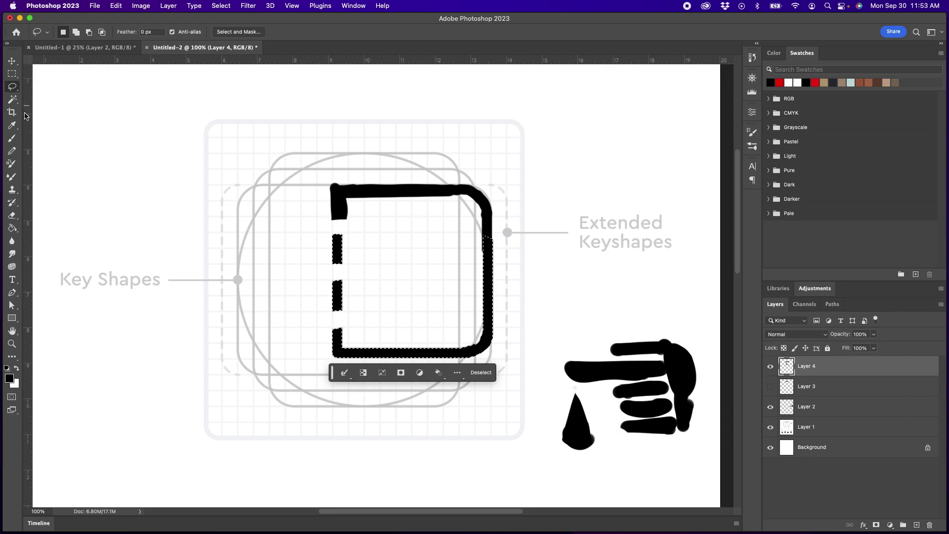
click(12, 138)
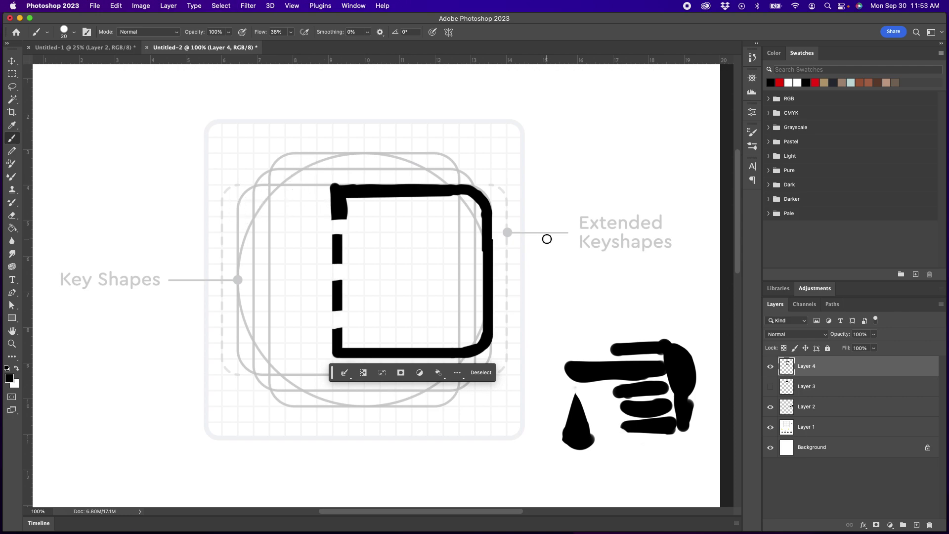
key(super+d)
Paint the pointing finger out to the wide keyshape's left edge, and fill in the three folded fingers below it in black.
mouse_move(257, 188)
mouse_down()
mouse_move(257, 214)
mouse_move(262, 190)
mouse_move(332, 188)
mouse_move(253, 195)
mouse_move(313, 192)
mouse_move(277, 204)
mouse_move(309, 206)
mouse_move(296, 211)
mouse_move(256, 210)
mouse_move(366, 201)
mouse_move(331, 192)
mouse_move(352, 199)
mouse_move(337, 212)
mouse_move(255, 215)
mouse_move(359, 221)
mouse_up()
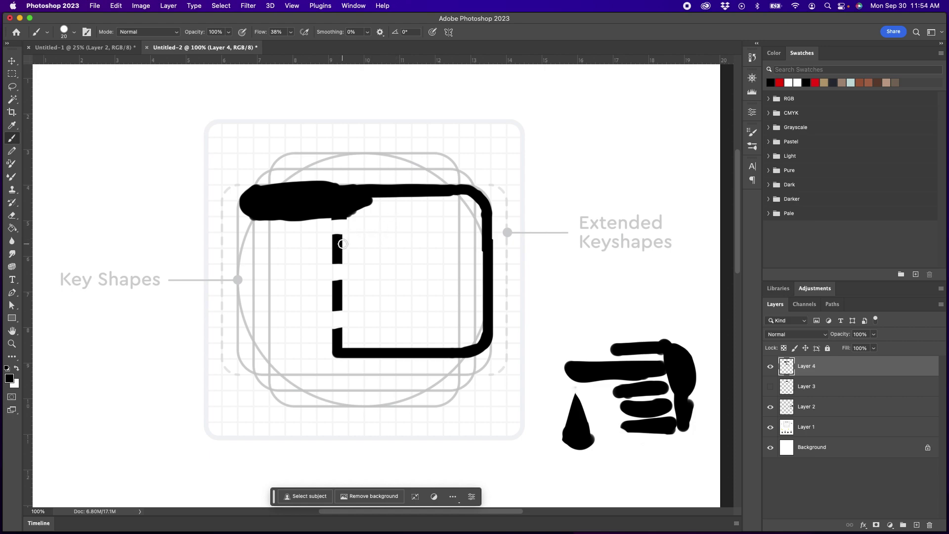
mouse_move(340, 239)
mouse_down()
mouse_move(392, 240)
mouse_move(338, 240)
mouse_move(415, 244)
mouse_up()
key(super+z)
mouse_move(341, 260)
shift+mouse_down()
mouse_move(404, 257)
mouse_move(413, 245)
mouse_move(410, 258)
mouse_move(416, 239)
mouse_move(418, 251)
mouse_move(343, 243)
mouse_move(427, 250)
shift+mouse_up()
mouse_move(339, 287)
mouse_down()
mouse_move(421, 282)
mouse_move(421, 303)
mouse_up()
mouse_move(342, 299)
mouse_down()
mouse_move(415, 294)
mouse_move(413, 304)
mouse_up()
mouse_move(340, 330)
mouse_down()
mouse_move(417, 327)
mouse_move(403, 340)
mouse_move(372, 334)
mouse_move(410, 341)
mouse_up()
drag(417, 298, 425, 297)
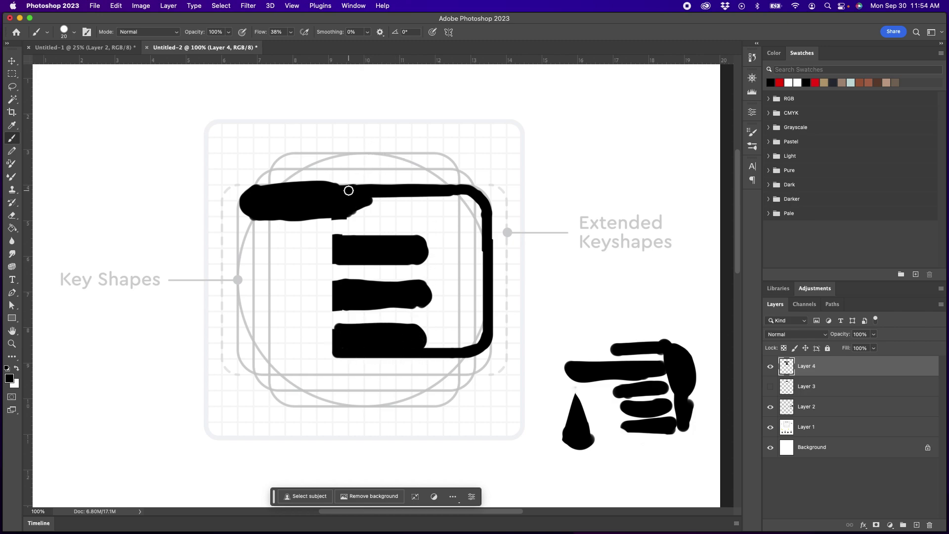
Separate the pointing finger from the top bar of the hand with a narrow cleared gap, and thicken that bar in black.
key(e)
mouse_move(350, 187)
mouse_down()
mouse_move(347, 222)
mouse_move(349, 181)
mouse_move(354, 205)
mouse_move(413, 207)
mouse_move(395, 200)
mouse_move(461, 211)
mouse_move(439, 200)
mouse_move(353, 188)
mouse_up()
key(b)
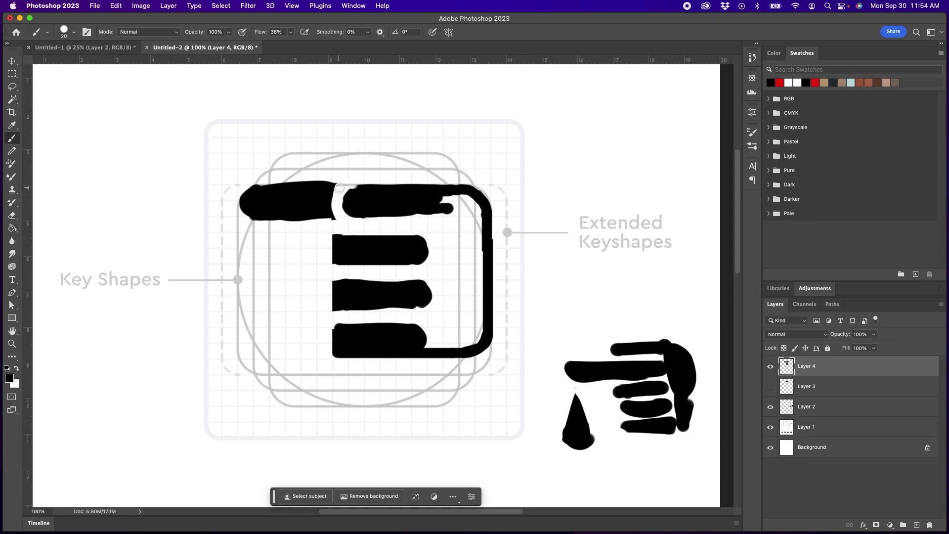
key(shift+alt+r)
mouse_move(338, 182)
mouse_down()
mouse_move(337, 216)
mouse_move(347, 192)
mouse_up()
key(shift+alt+n)
Paint the palm as a solid black block along the hand's right side, joined to the top bar.
mouse_move(453, 210)
mouse_down()
mouse_move(447, 217)
mouse_move(451, 201)
mouse_move(424, 211)
mouse_up()
drag(449, 206, 445, 355)
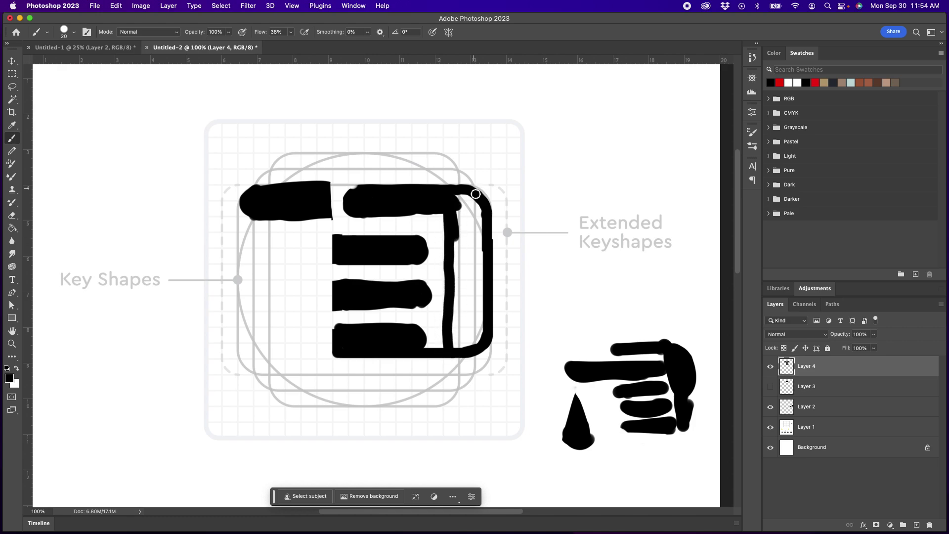
mouse_move(452, 205)
mouse_down()
mouse_move(476, 206)
mouse_move(460, 228)
mouse_move(454, 340)
mouse_move(468, 325)
mouse_move(472, 345)
mouse_move(481, 244)
mouse_move(481, 333)
mouse_up()
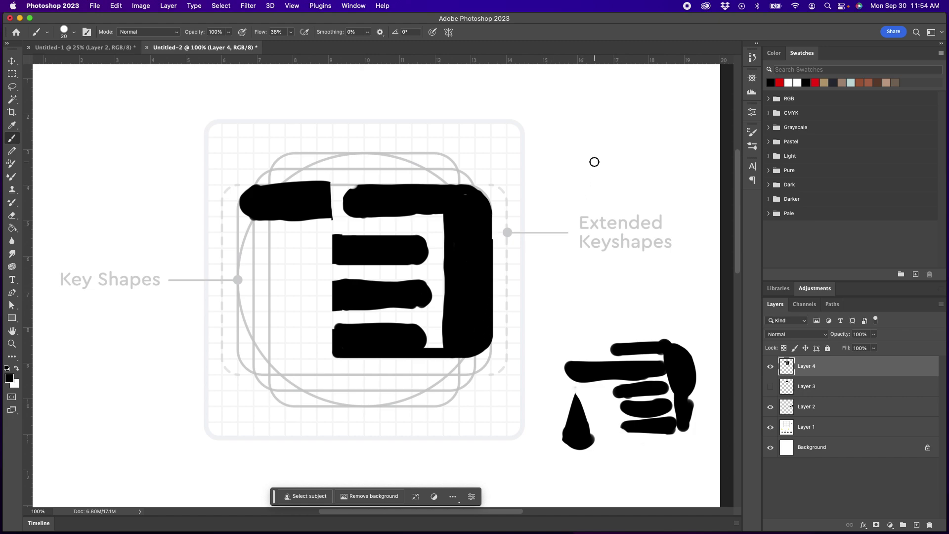
Clear the thin strip joining the lowest folded finger to the palm, and round the palm's inner upper corner in black.
key(alt+shift+r)
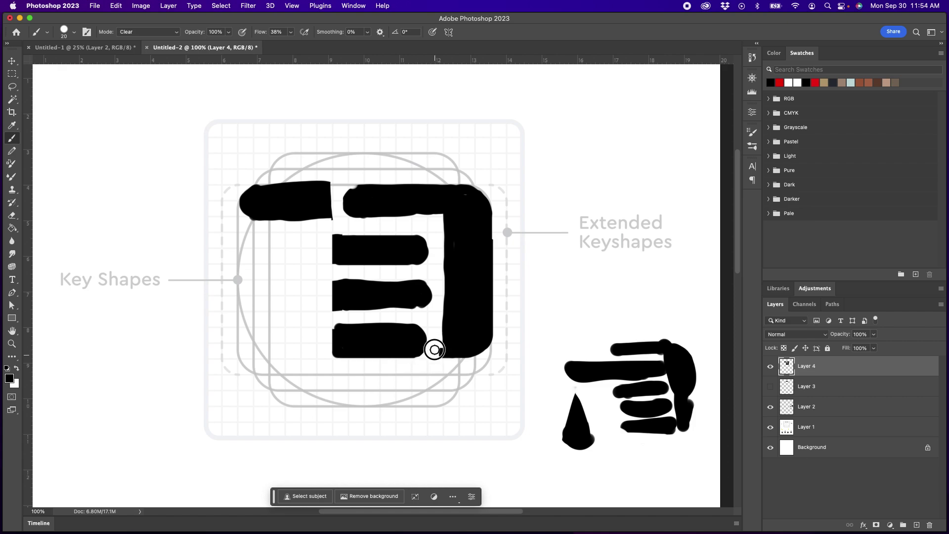
key(alt+shift+n)
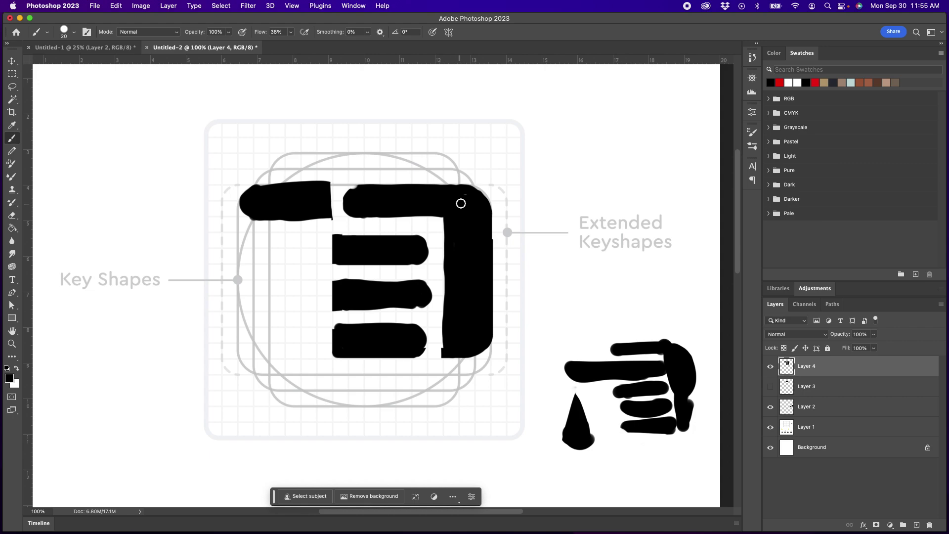
mouse_move(423, 212)
mouse_down()
mouse_move(443, 221)
mouse_move(451, 243)
mouse_move(436, 215)
mouse_up()
Round the tip of the top folded finger in black, and trim the lowest finger's upper edge with a clearing stroke.
drag(421, 241, 427, 247)
key(shift+alt+r)
mouse_move(346, 321)
mouse_down()
mouse_move(419, 318)
mouse_move(398, 322)
mouse_move(419, 324)
mouse_move(425, 333)
mouse_move(404, 320)
mouse_move(430, 345)
mouse_up()
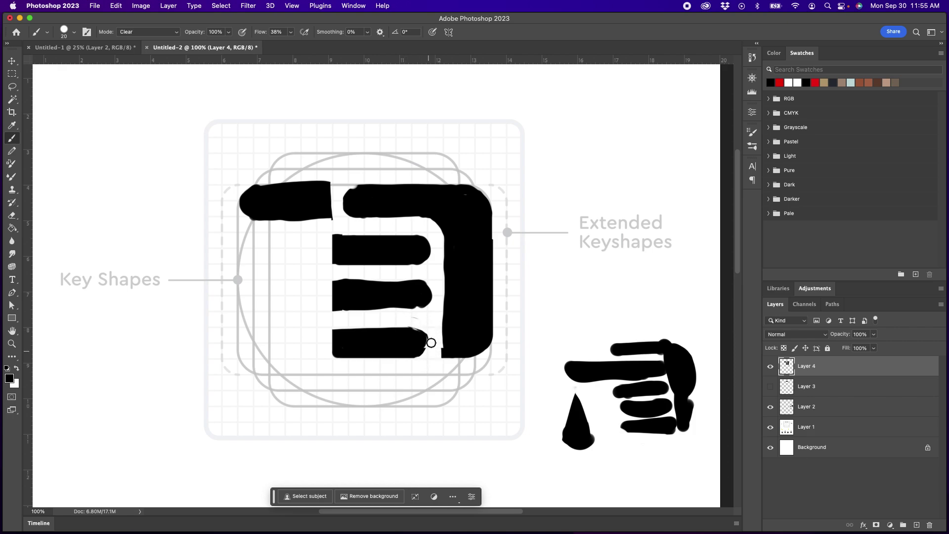
key(shift+alt+n)
click(262, 352)
click(280, 352)
click(295, 352)
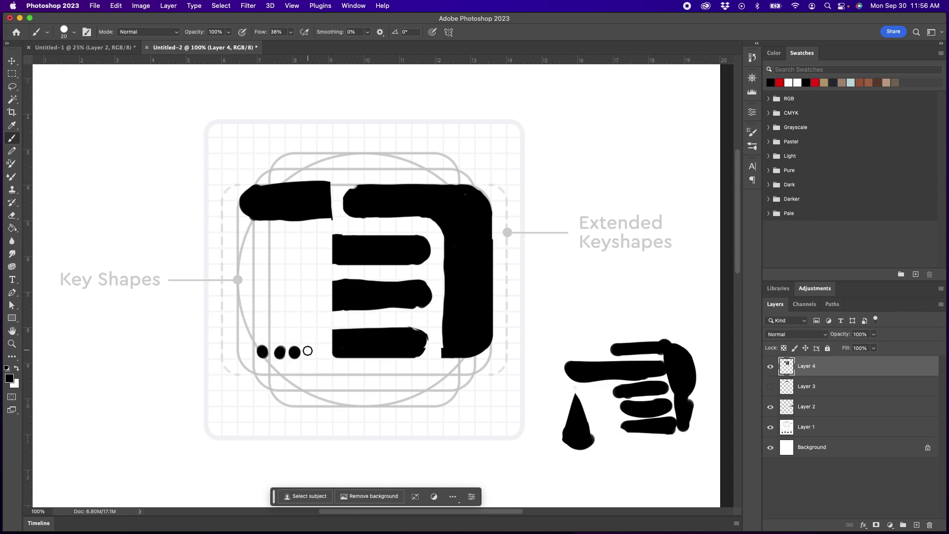
click(309, 351)
click(285, 242)
key(super+z)
key(super+z)
key(super+z)
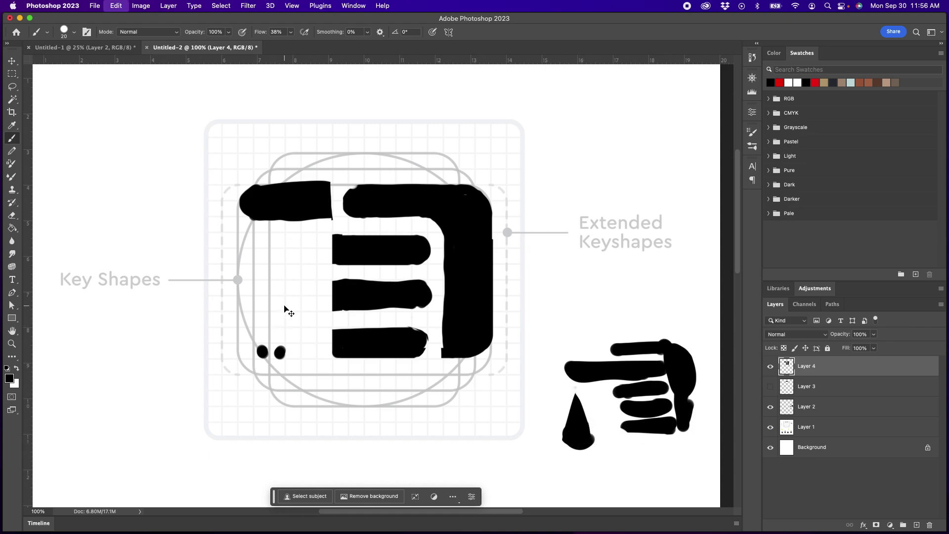
key(super+z)
key(super+z)
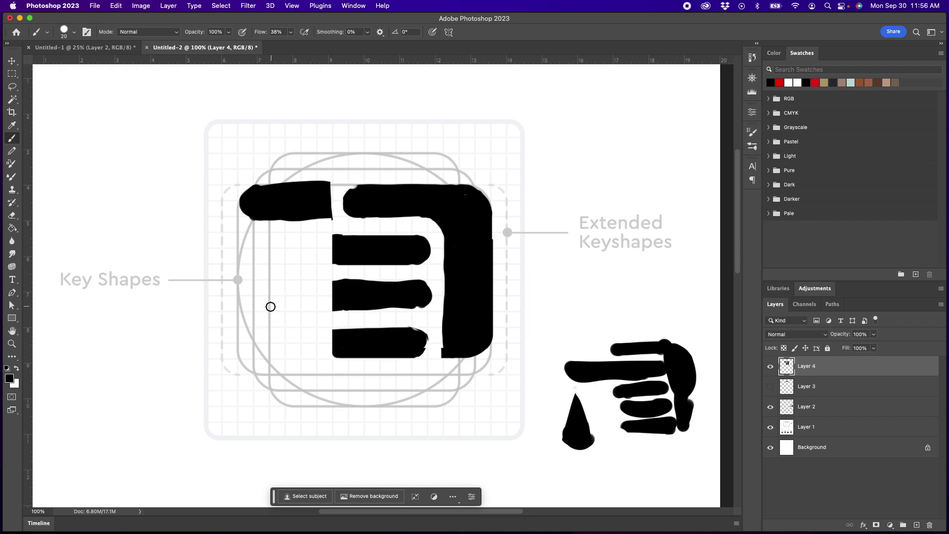
mouse_move(274, 302)
mouse_down()
mouse_move(259, 324)
mouse_move(288, 357)
mouse_up()
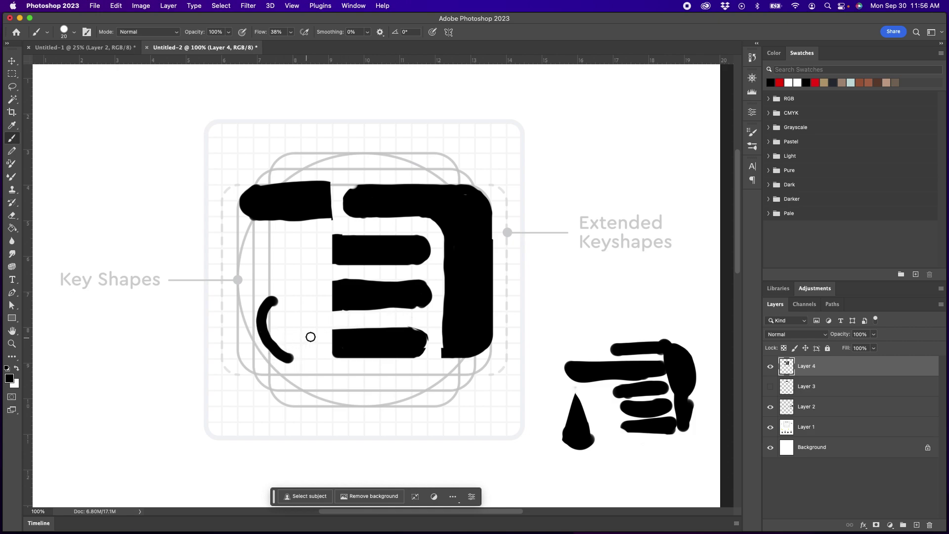
key(super+z)
Paint a solid black drop about four grid squares wide below the pointing finger, and trim its edges with clearing strokes.
mouse_move(258, 326)
mouse_down()
mouse_move(272, 294)
mouse_move(299, 291)
mouse_move(316, 322)
mouse_move(266, 341)
mouse_move(276, 328)
mouse_move(293, 348)
mouse_move(267, 335)
mouse_move(299, 306)
mouse_move(281, 333)
mouse_move(294, 348)
mouse_move(325, 307)
mouse_move(294, 351)
mouse_move(307, 307)
mouse_move(299, 338)
mouse_move(283, 351)
mouse_move(328, 302)
mouse_up()
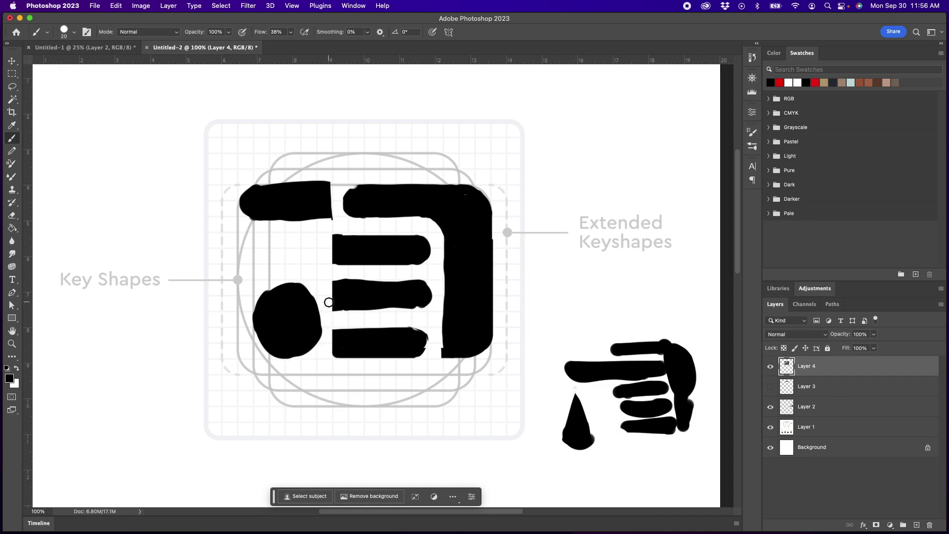
mouse_move(257, 308)
mouse_down()
mouse_move(285, 240)
mouse_move(309, 311)
mouse_move(286, 254)
mouse_move(290, 294)
mouse_move(293, 273)
mouse_up()
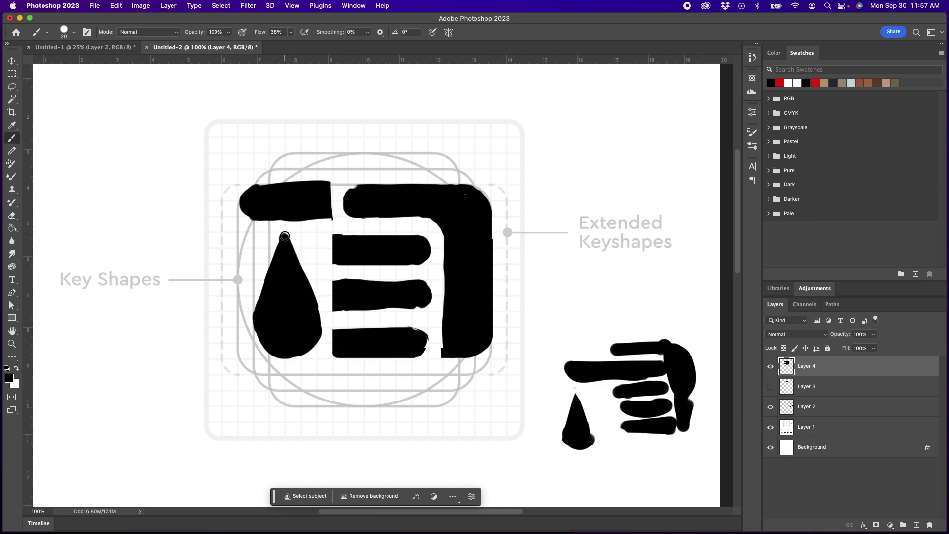
key(alt+shift+r)
key(alt+shift+r)
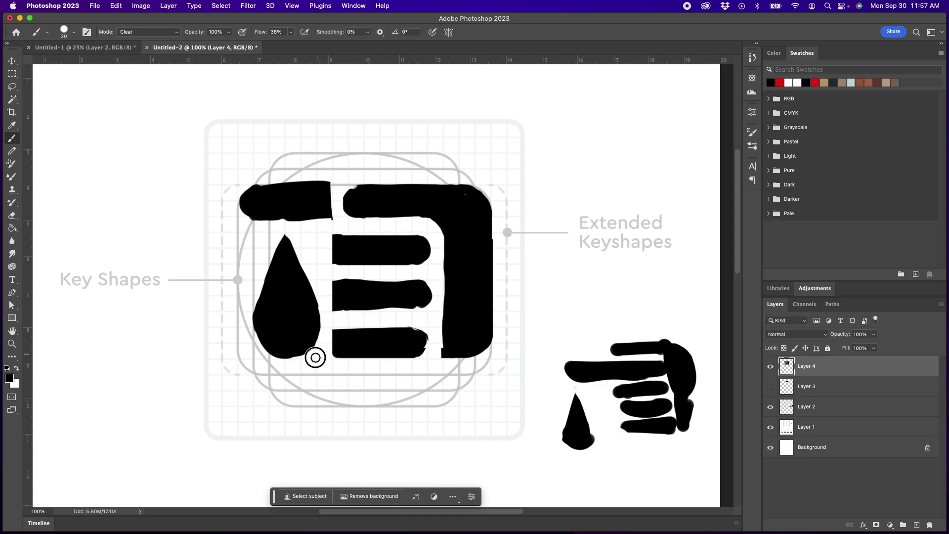
drag(250, 298, 249, 333)
Examine the whole icon at reduced sizes down to 8.33%, and its outlines and gaps enlarged to 200%.
click(12, 343)
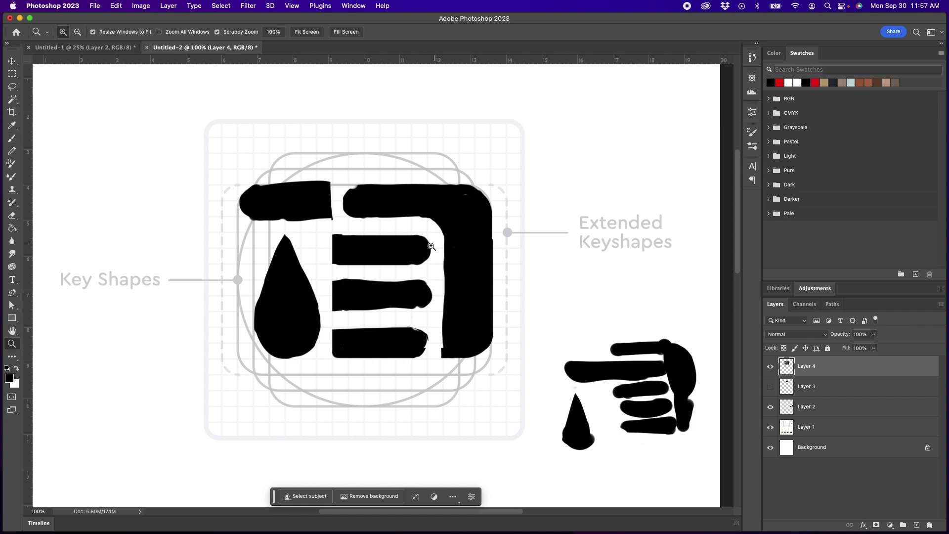
alt+click(433, 282)
alt+click(434, 285)
alt+click(439, 292)
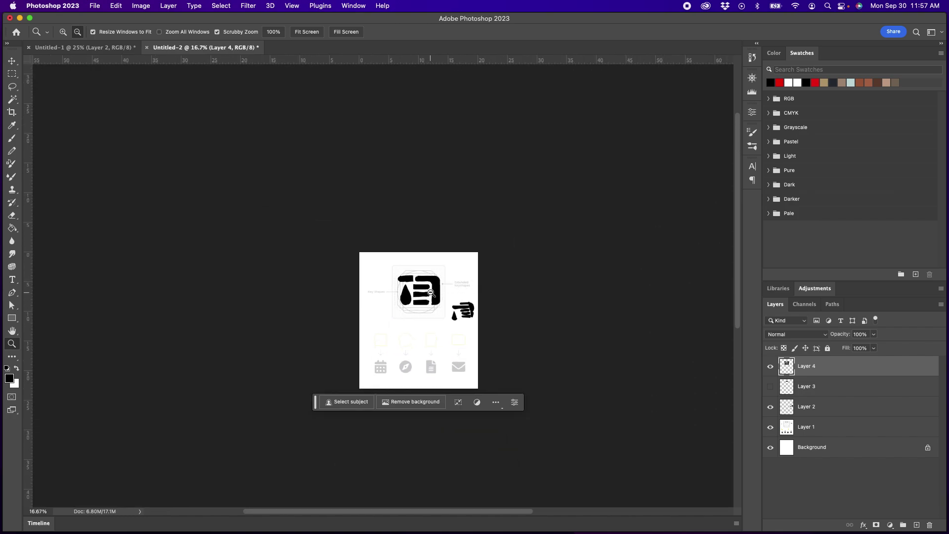
alt+click(426, 294)
alt+click(428, 294)
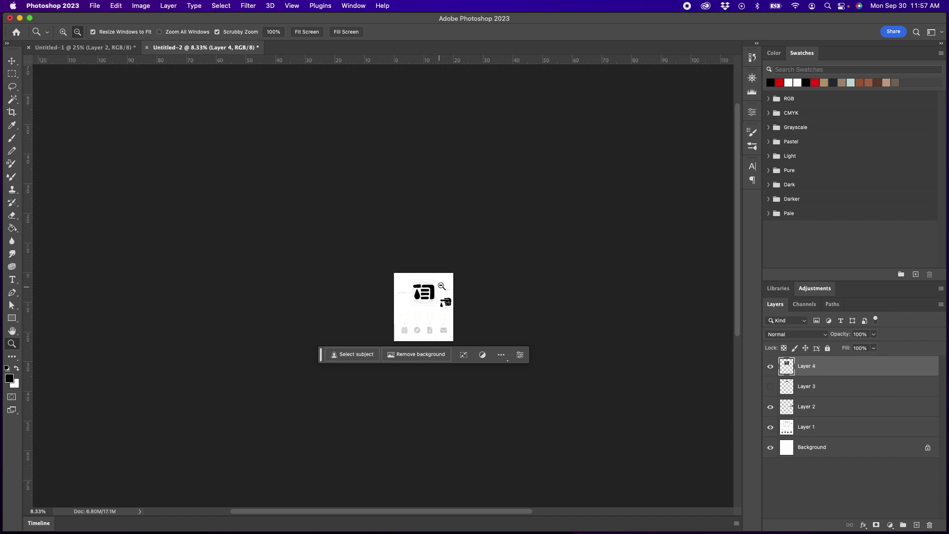
click(428, 293)
click(428, 292)
click(428, 293)
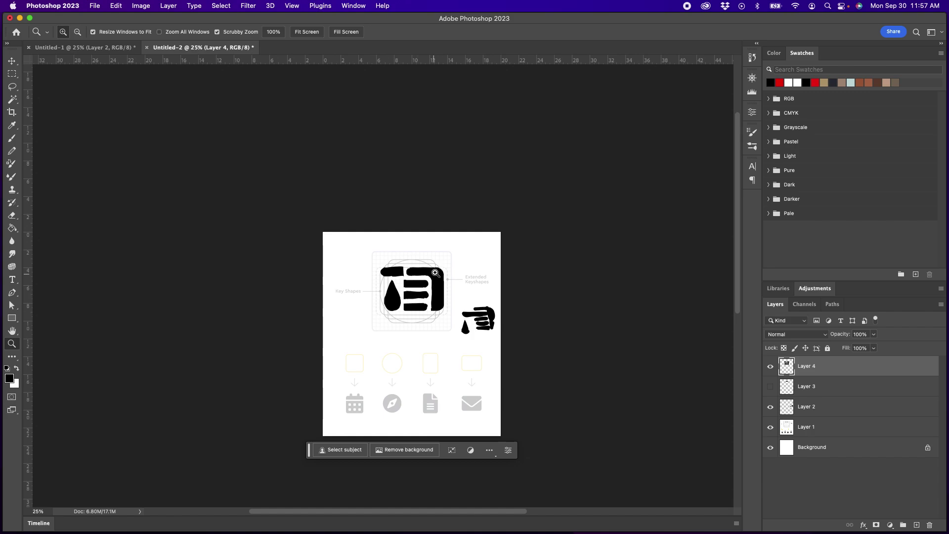
drag(418, 292, 461, 251)
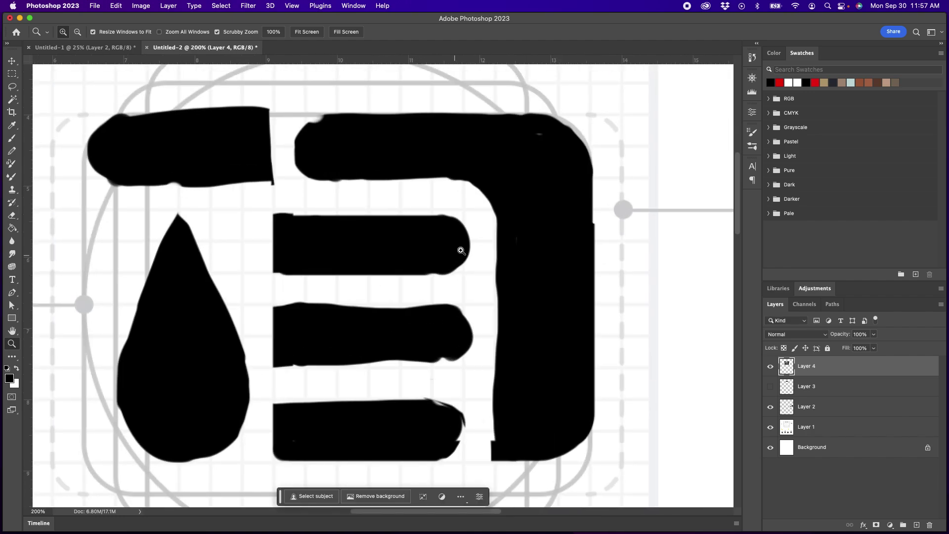
alt+click(438, 285)
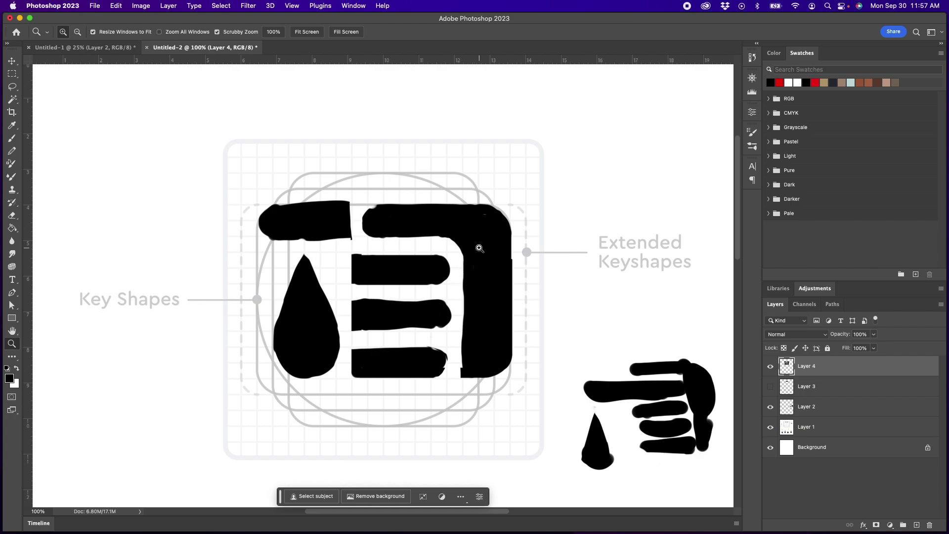
drag(353, 240, 339, 252)
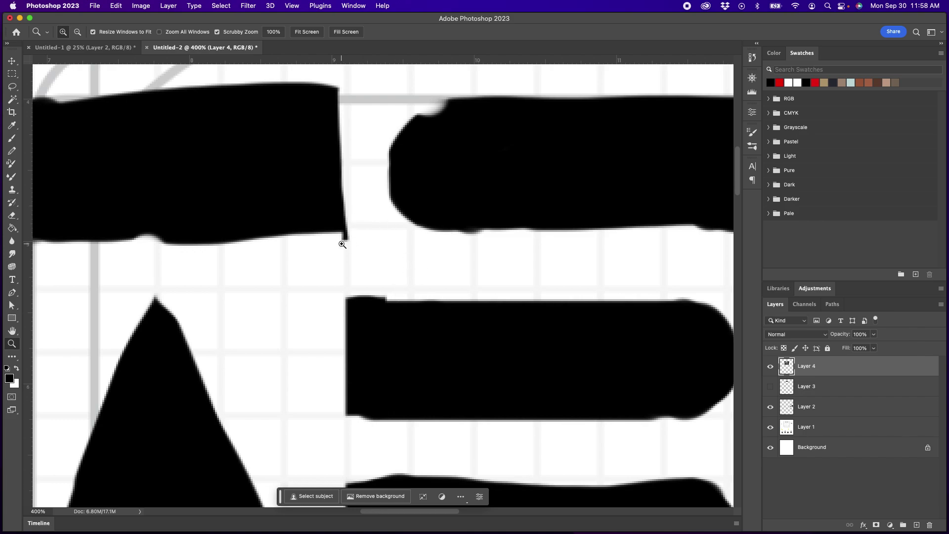
drag(346, 238, 342, 237)
key(b)
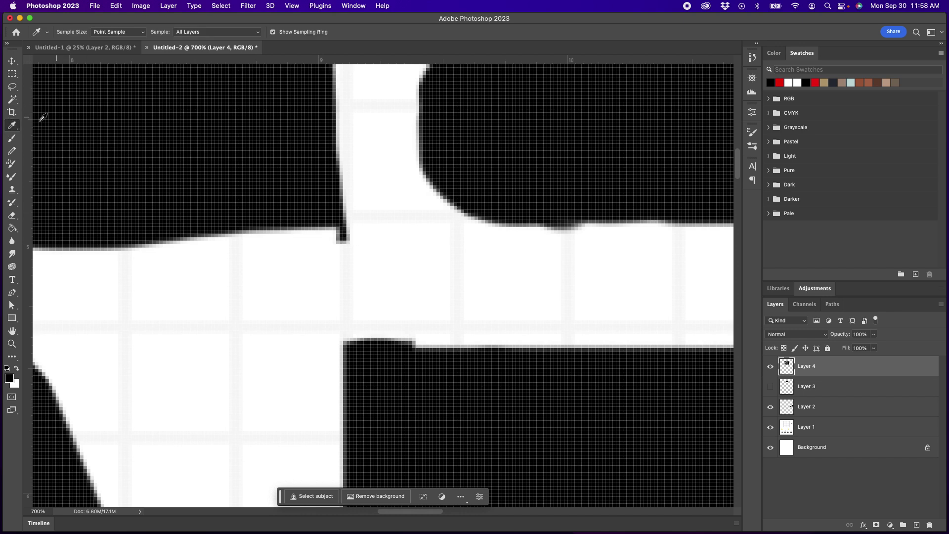
drag(360, 206, 368, 183)
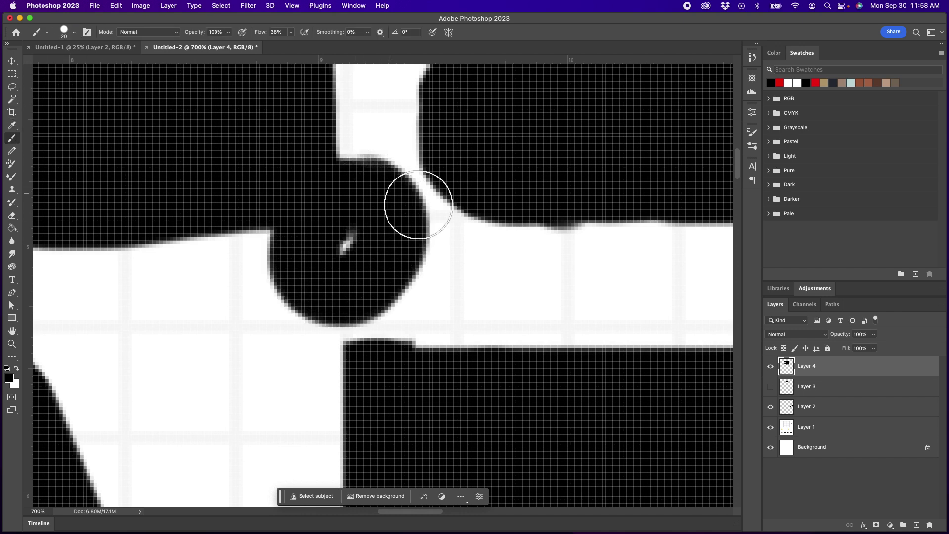
key(super+z)
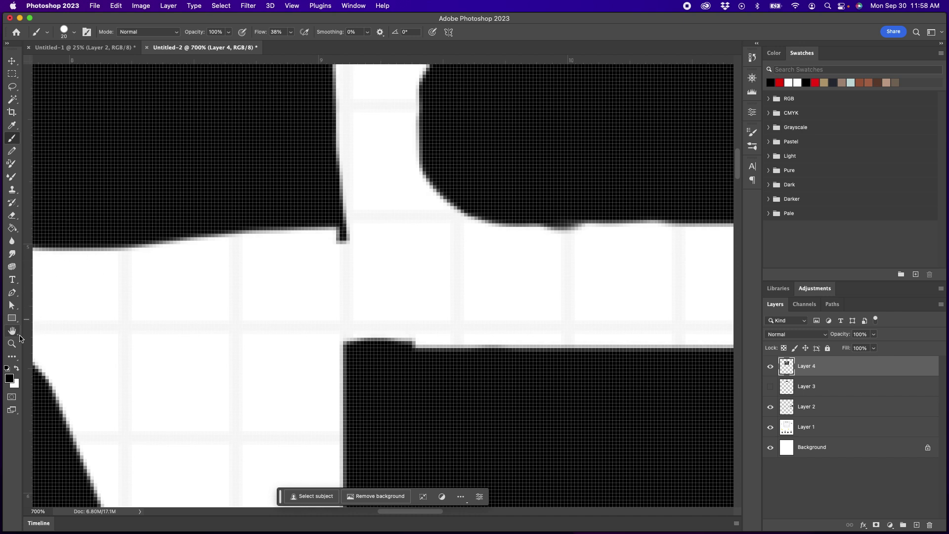
Examine how legible the hand and drop are at sizes down to 6.25%, and check the pointing finger's end up close.
key(z)
alt+click(433, 288)
alt+click(433, 289)
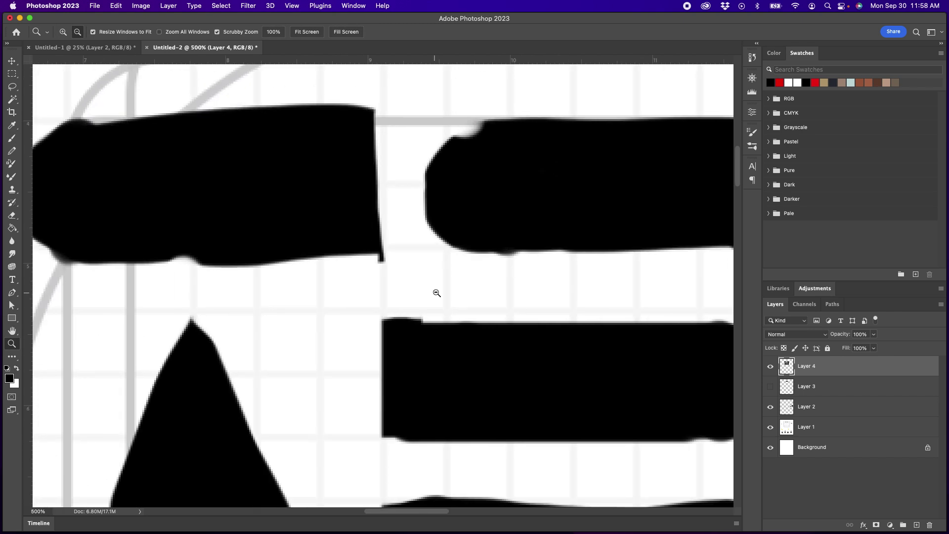
alt+click(434, 292)
alt+click(470, 306)
alt+click(501, 327)
alt+click(501, 326)
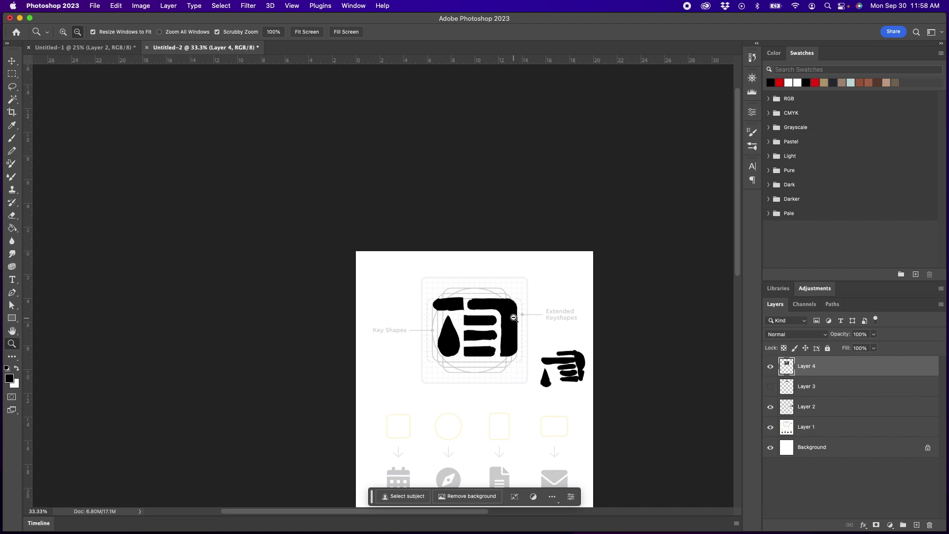
alt+click(504, 328)
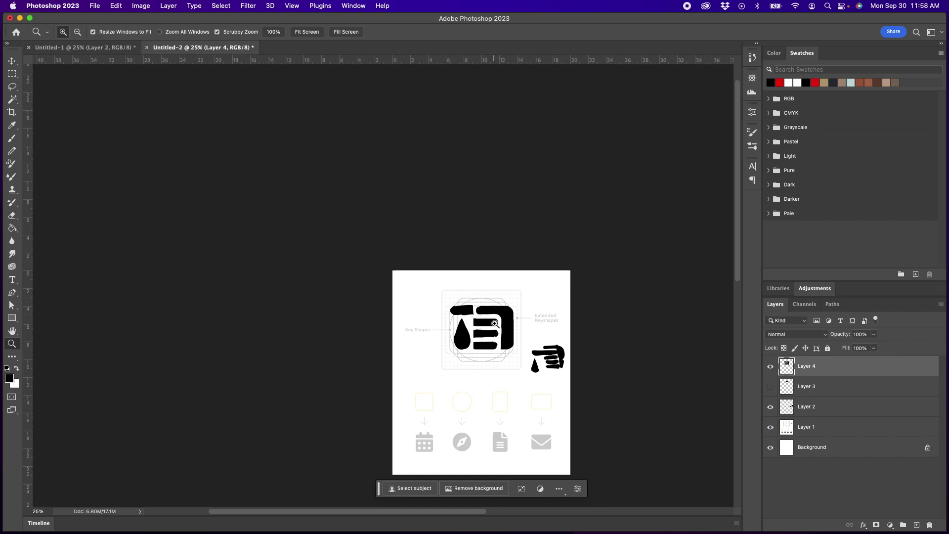
click(501, 324)
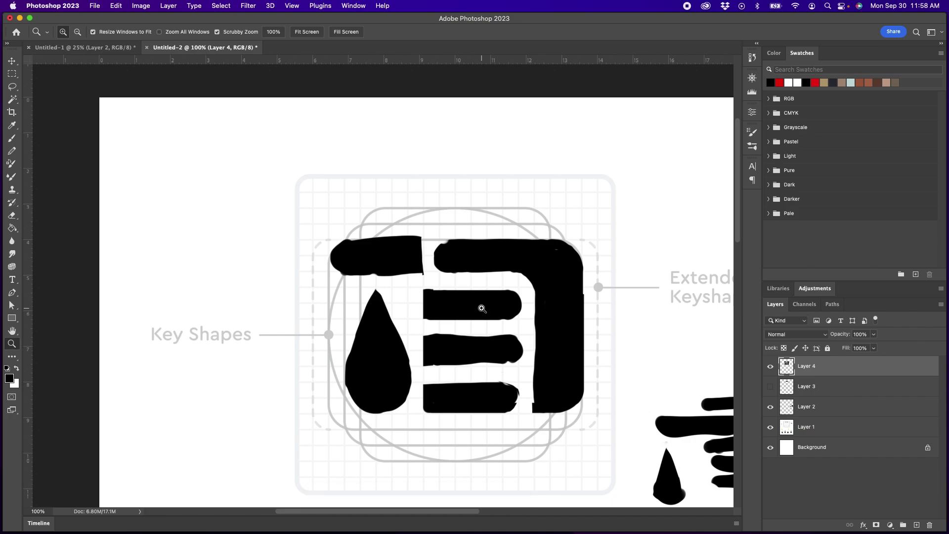
click(484, 309)
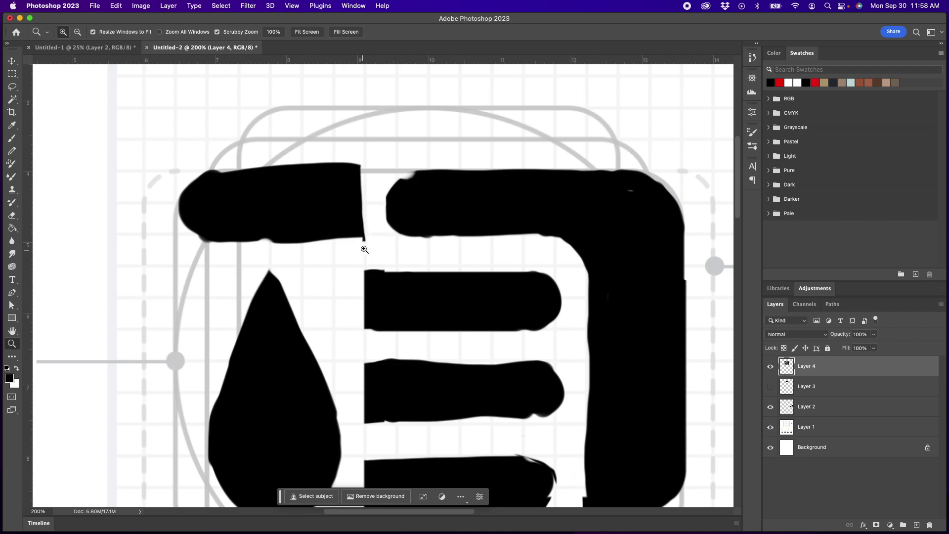
alt+click(526, 310)
alt+click(538, 310)
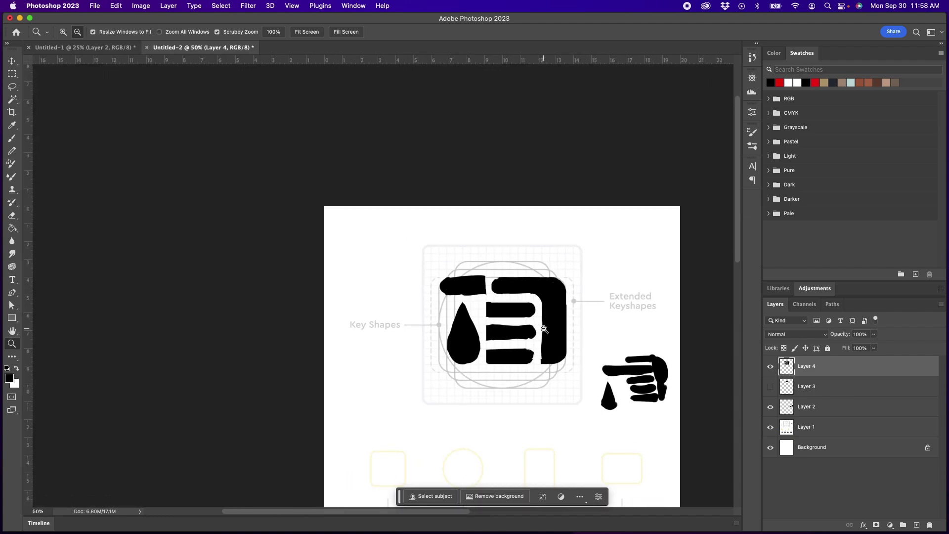
alt+click(549, 313)
alt+click(563, 318)
alt+click(548, 327)
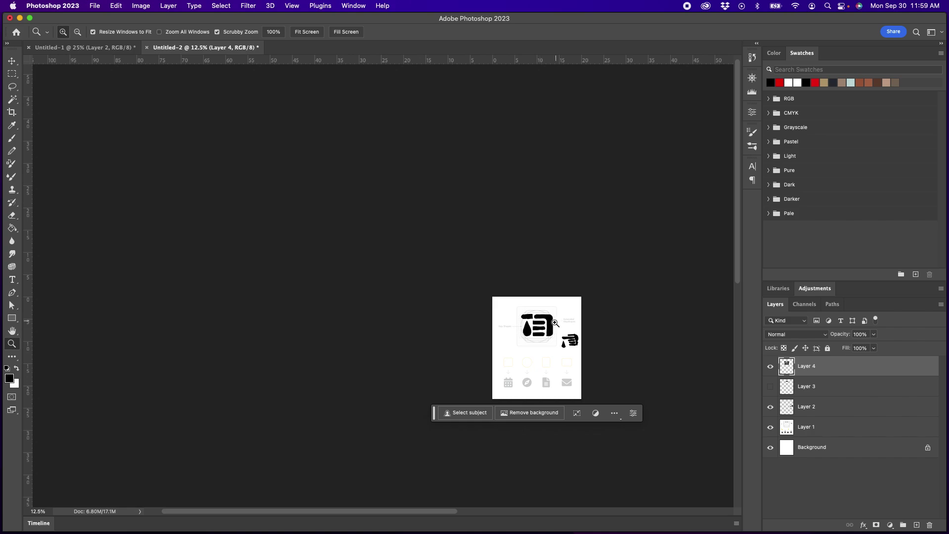
alt+click(550, 327)
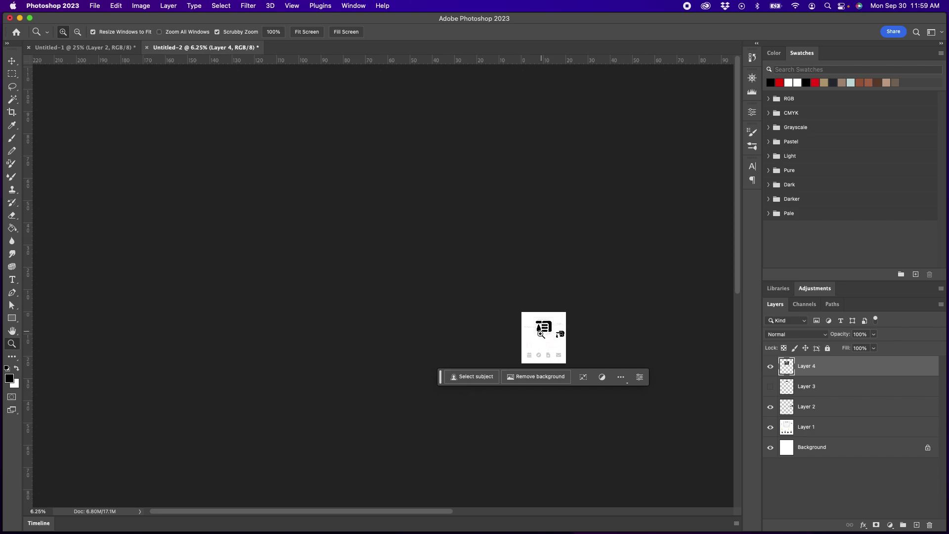
click(546, 329)
click(548, 328)
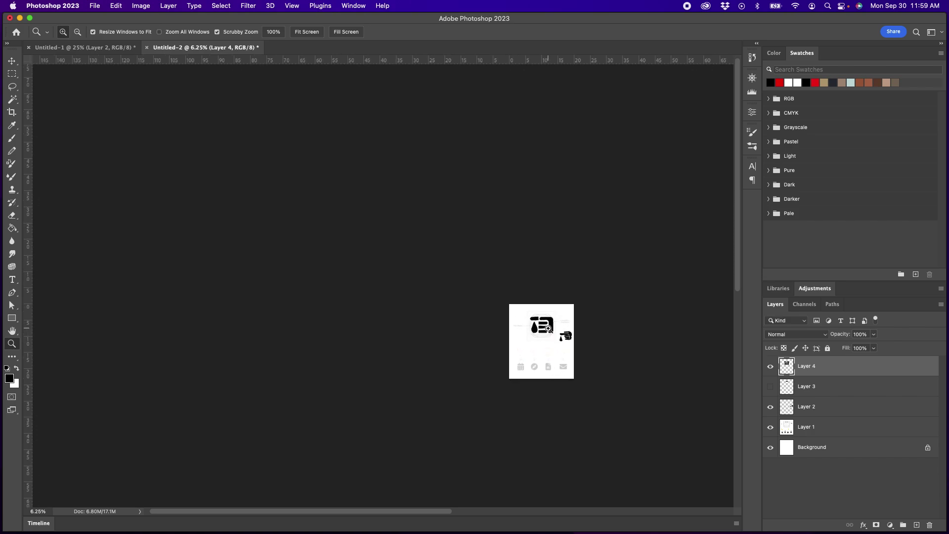
click(552, 328)
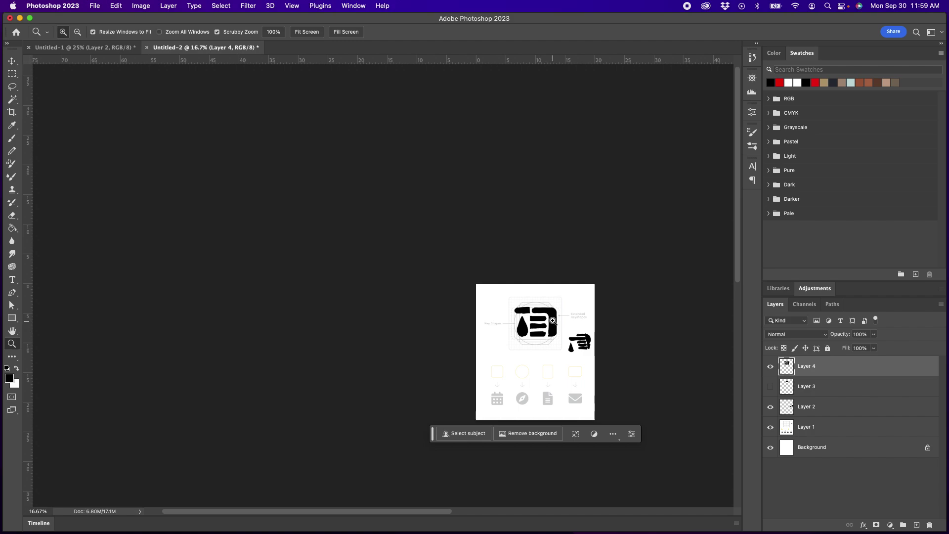
drag(543, 327, 554, 324)
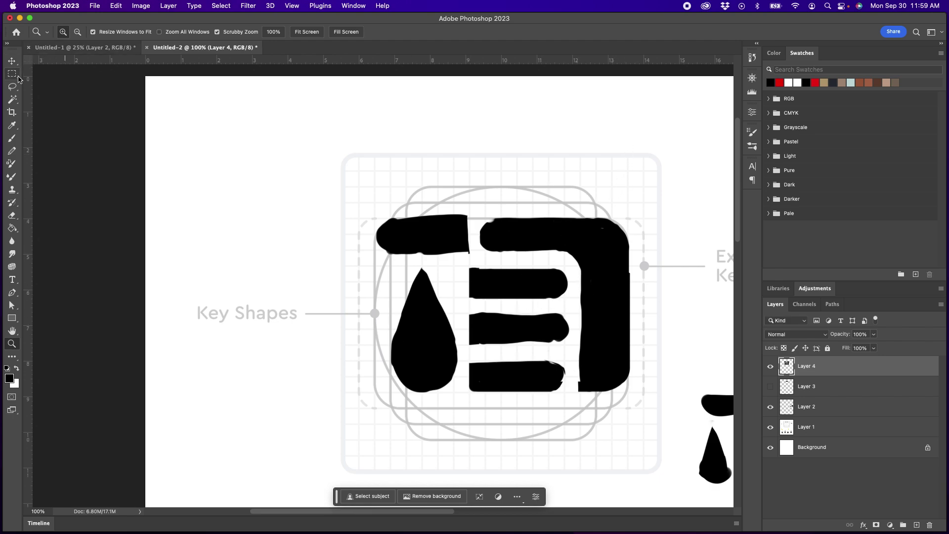
Lasso the drop, move it about one grid square to the left away from the folded fingers, and deselect.
click(17, 85)
mouse_move(420, 263)
mouse_down()
mouse_move(377, 390)
mouse_move(455, 391)
mouse_move(455, 296)
mouse_move(430, 264)
mouse_up()
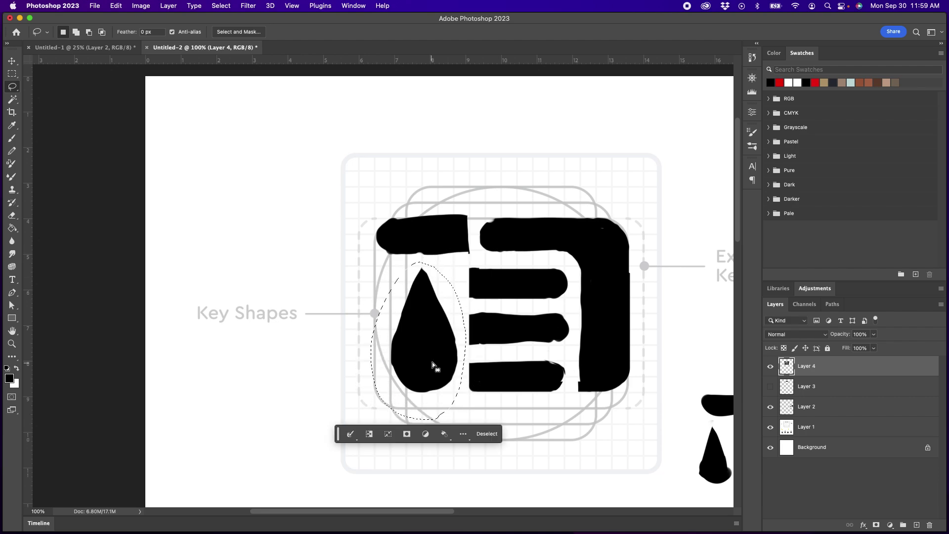
mouse_move(438, 362)
mouse_down()
mouse_move(443, 355)
mouse_move(428, 349)
mouse_up()
drag(462, 314, 459, 312)
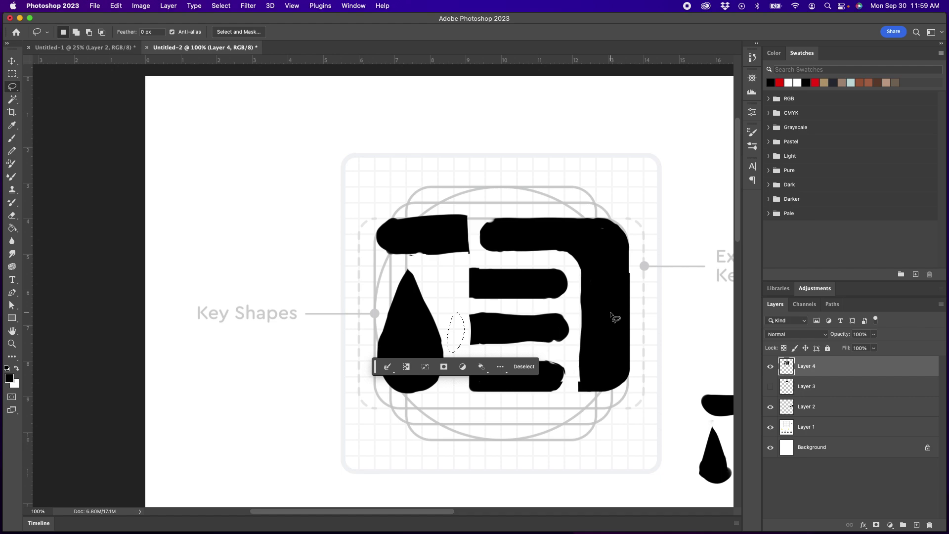
key(super+d)
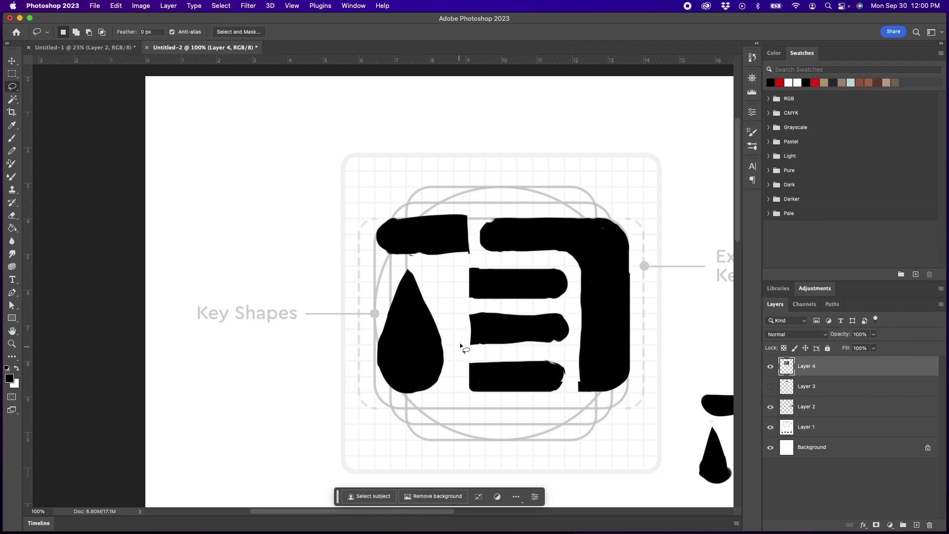
Lasso the black drop, nudge it slightly left and down away from the folded fingers, and deselect.
mouse_move(407, 260)
mouse_down()
mouse_move(371, 380)
mouse_move(426, 415)
mouse_move(449, 363)
mouse_move(454, 314)
mouse_move(423, 251)
mouse_up()
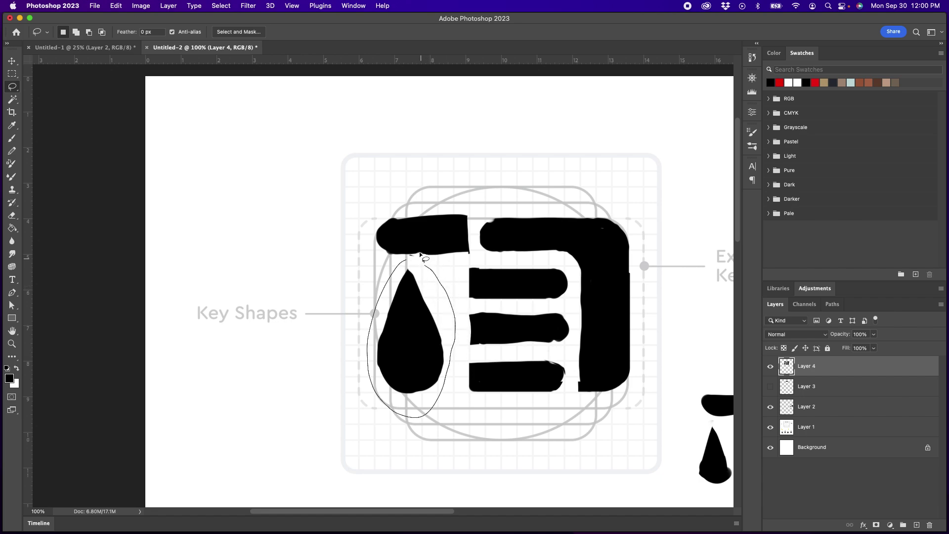
click(426, 352)
drag(425, 352, 424, 352)
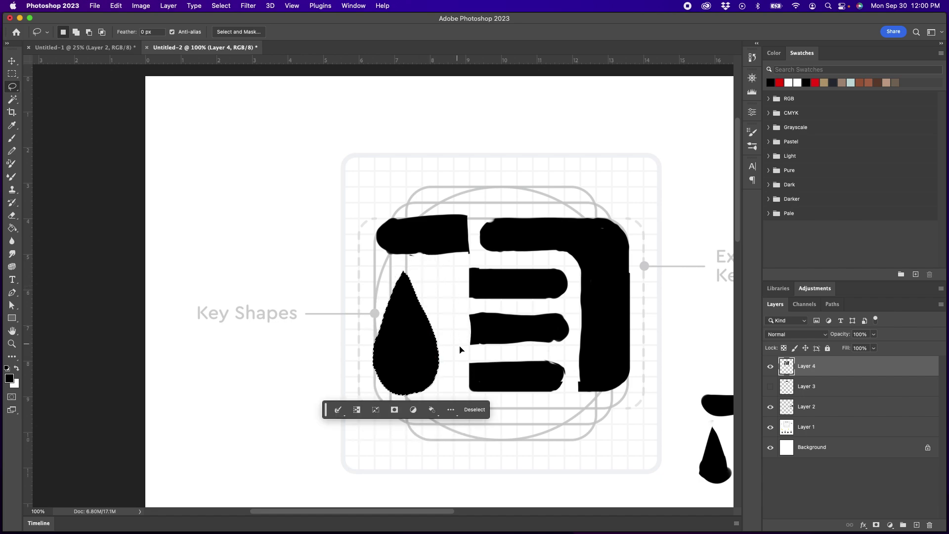
click(456, 354)
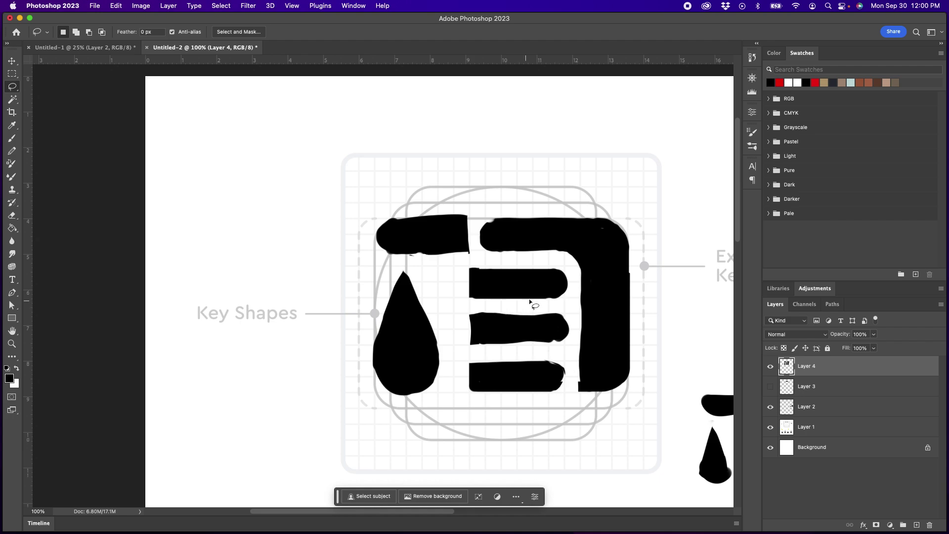
Examine the hand and drop at reduced sizes down to 12.5%, and their gaps enlarged to 200%.
click(21, 343)
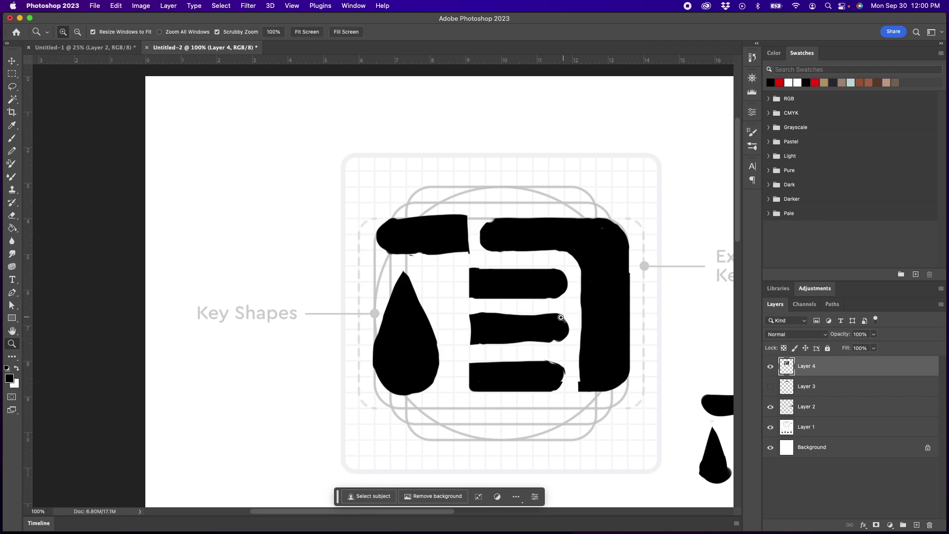
alt+click(555, 329)
alt+click(555, 328)
alt+click(556, 329)
alt+click(566, 333)
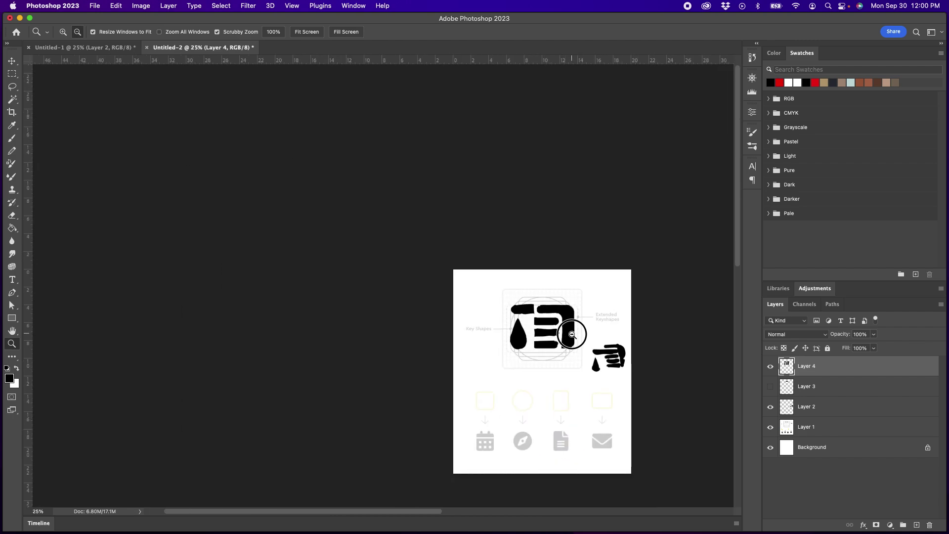
alt+click(576, 332)
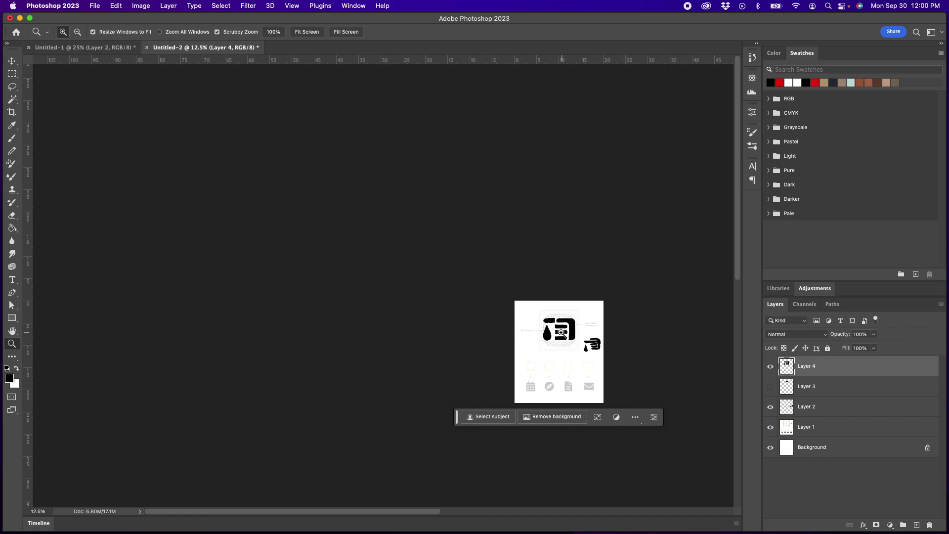
click(565, 333)
click(565, 333)
click(566, 332)
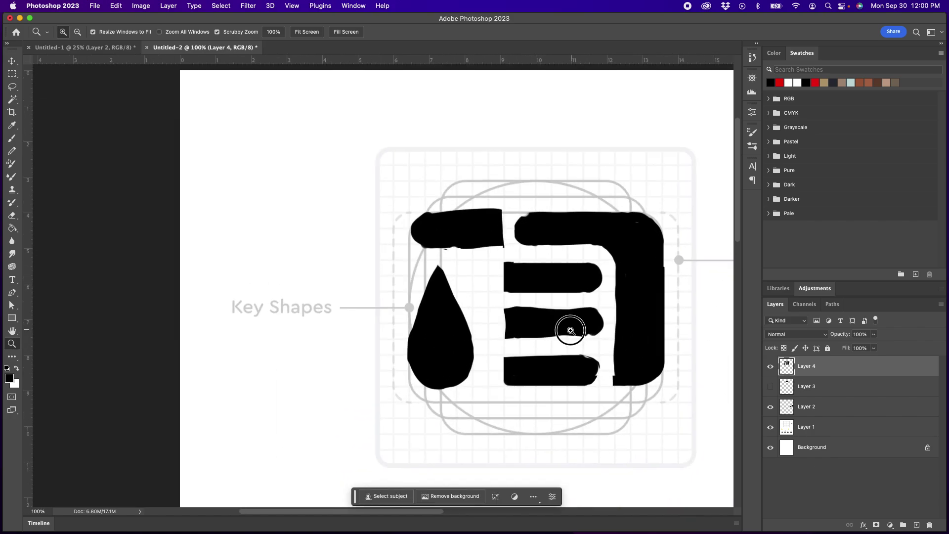
click(570, 327)
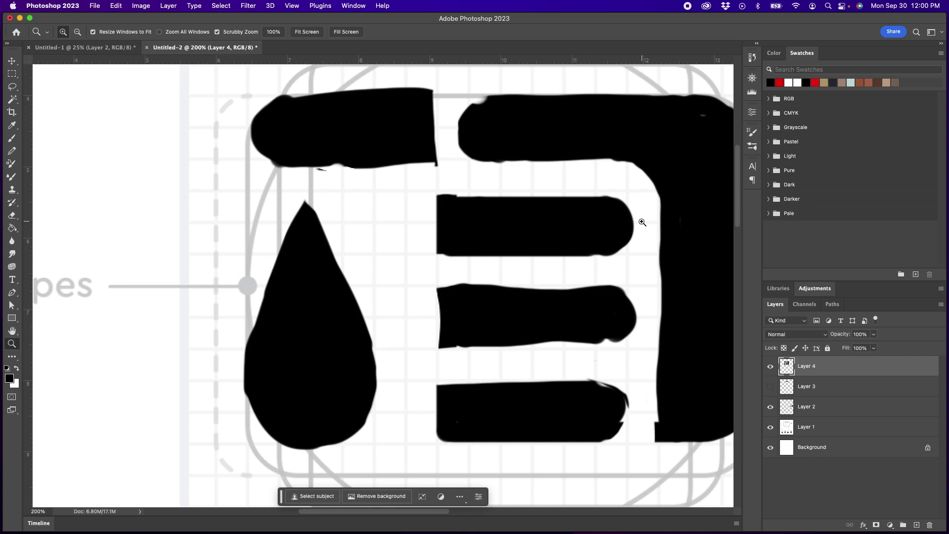
Lasso the drop, scale it down to about 79% width and 80% height beneath the pointing finger, and deselect.
click(12, 86)
mouse_move(298, 187)
mouse_down()
mouse_move(233, 319)
mouse_move(263, 463)
mouse_move(386, 449)
mouse_move(399, 324)
mouse_move(347, 203)
mouse_move(291, 188)
mouse_up()
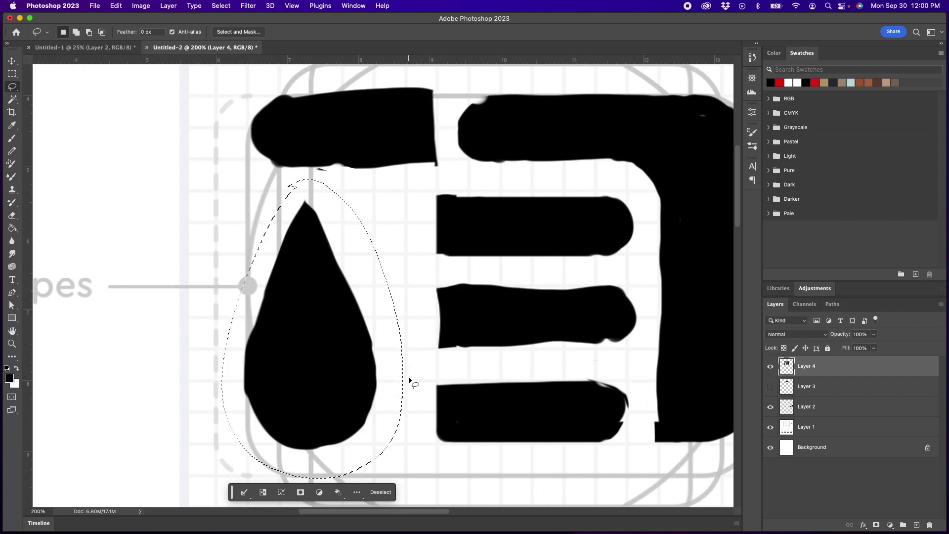
key(super+t)
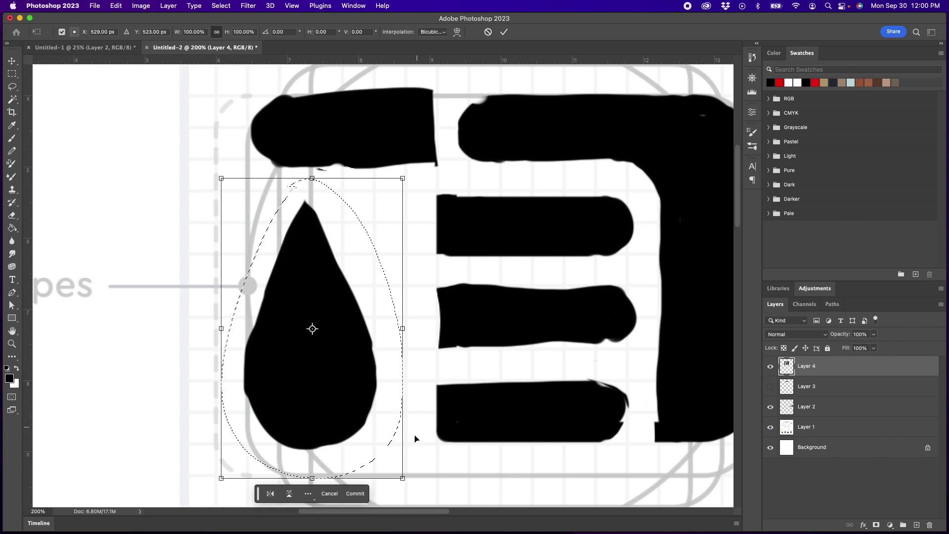
drag(404, 480, 380, 425)
mouse_move(322, 335)
mouse_down()
mouse_move(332, 339)
mouse_move(328, 324)
mouse_move(328, 333)
mouse_up()
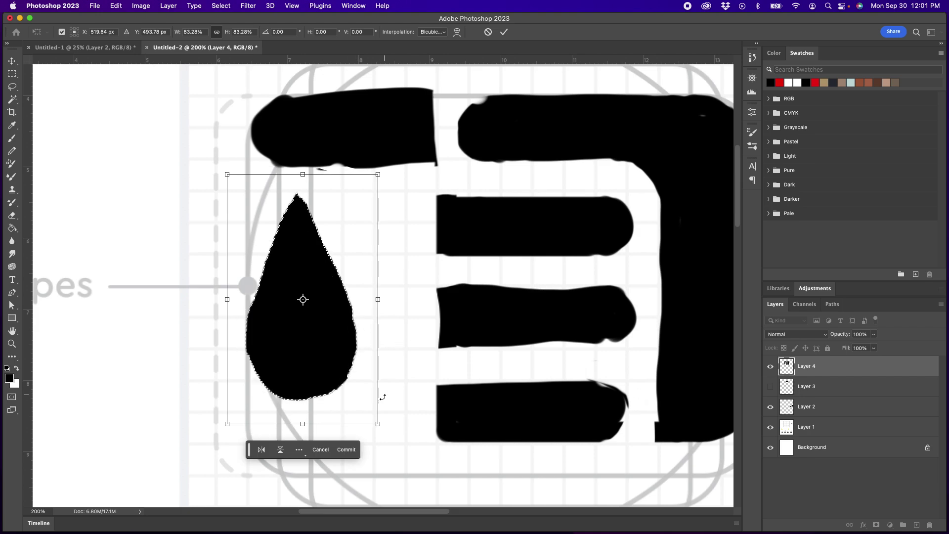
mouse_move(377, 423)
mouse_down()
mouse_move(356, 405)
mouse_move(370, 415)
mouse_up()
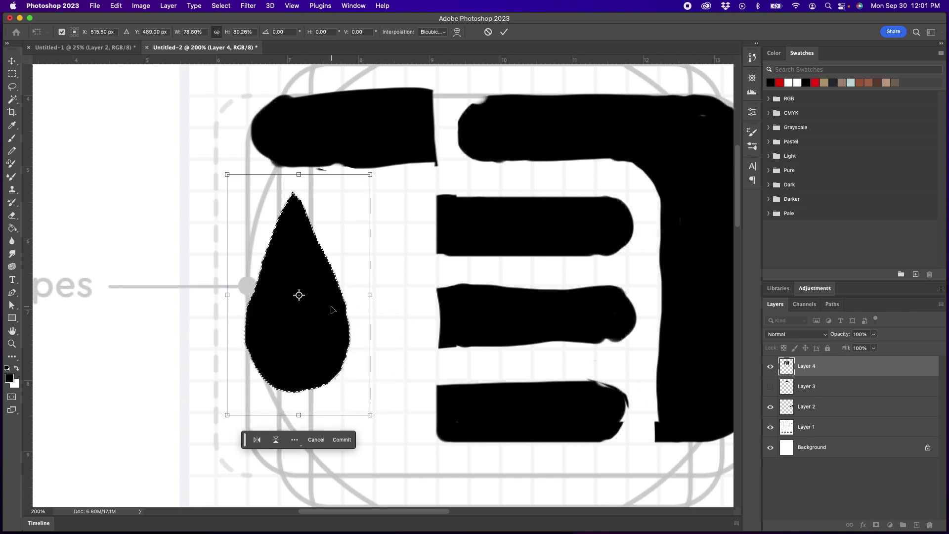
key(Return)
key(ctrl+d)
Examine how the icon reads with the smaller drop at sizes down to 8.33% and back up to 100%.
click(13, 343)
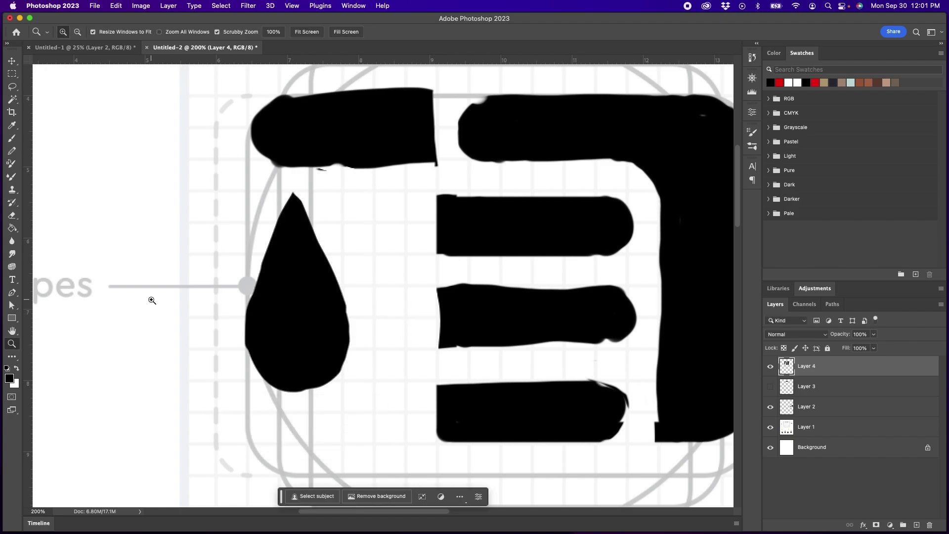
alt+click(487, 315)
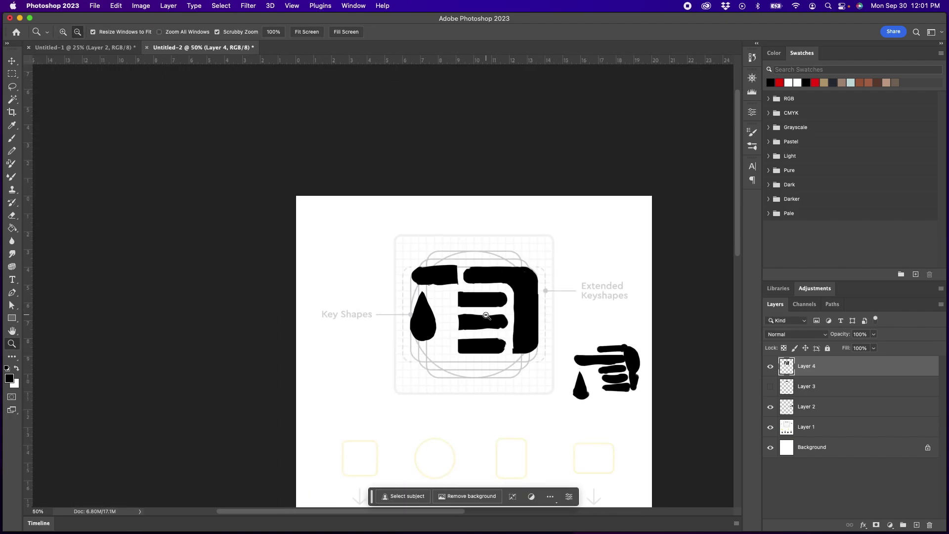
alt+click(509, 328)
alt+click(511, 327)
alt+click(514, 327)
alt+click(517, 327)
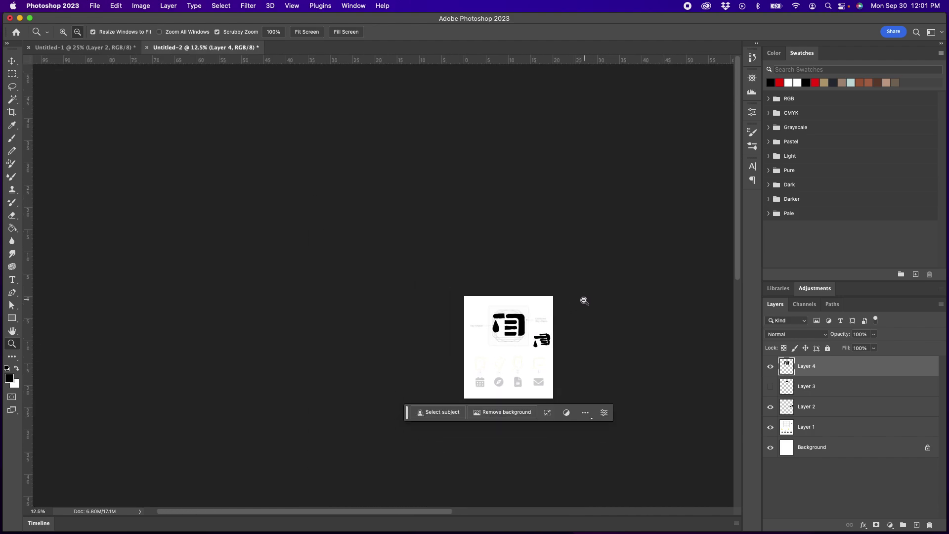
alt+click(527, 325)
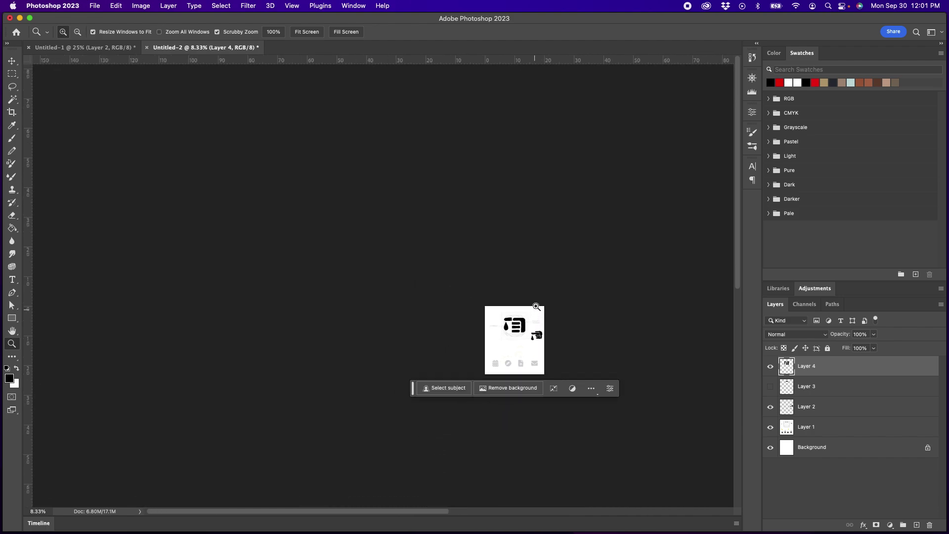
click(514, 329)
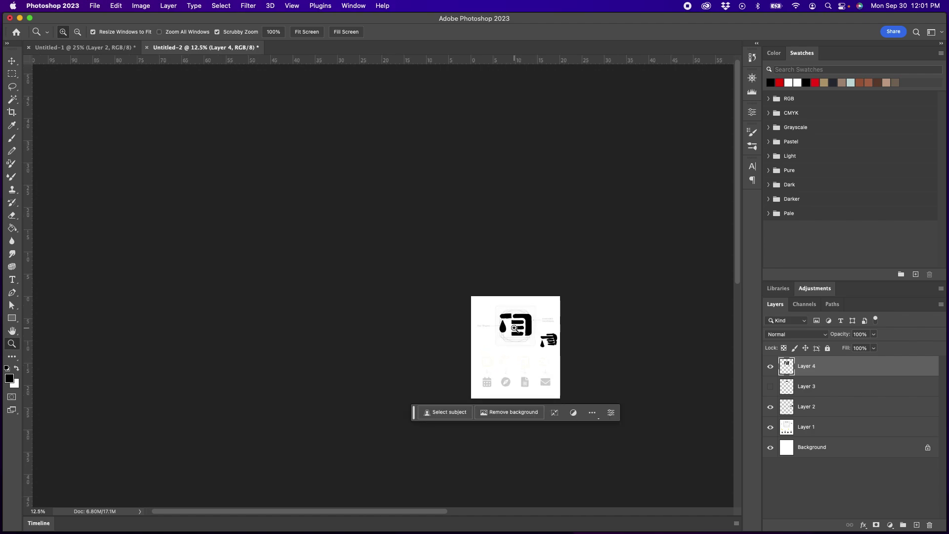
click(515, 328)
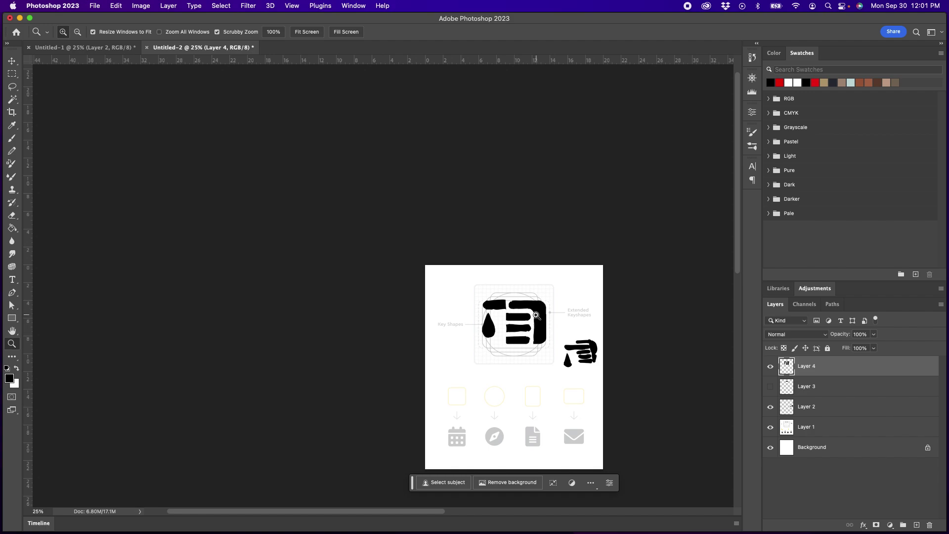
click(507, 336)
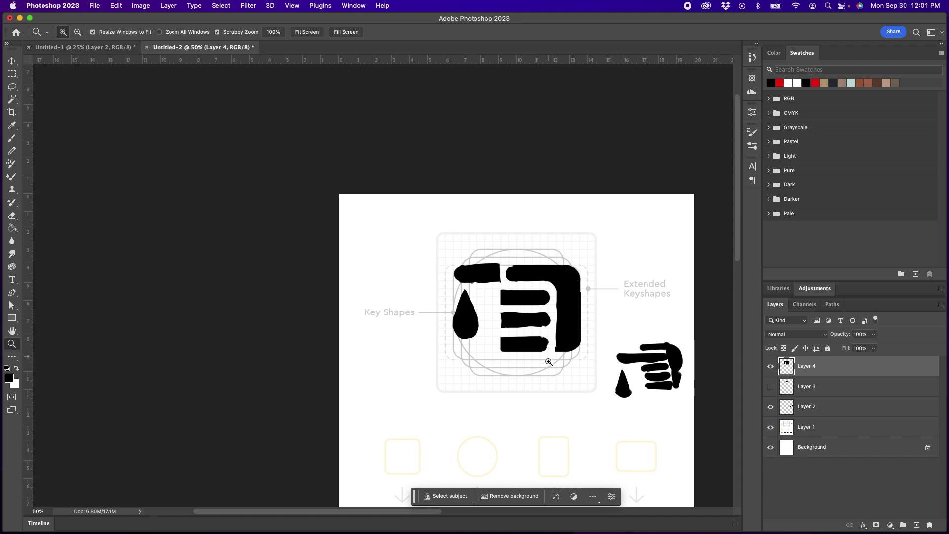
click(497, 322)
click(507, 318)
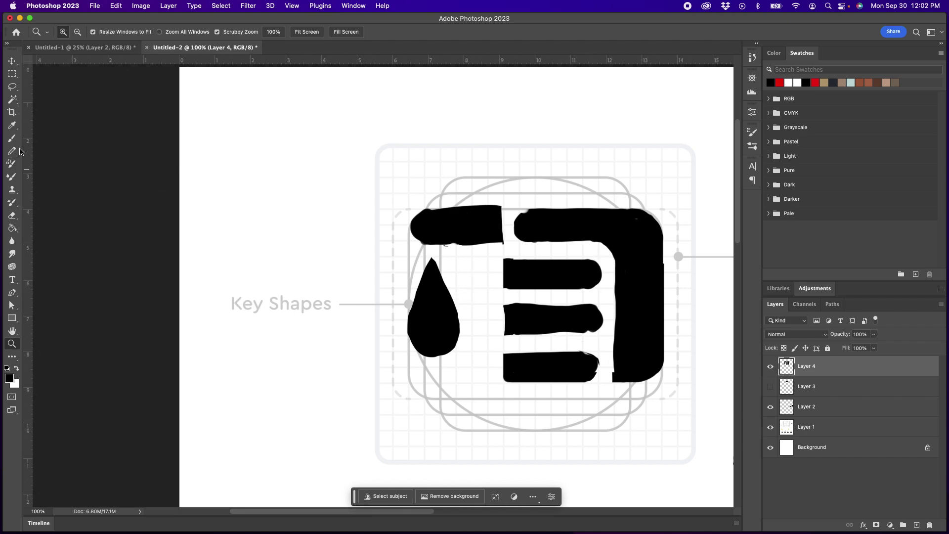
Try three parallel diagonal black brush strokes across the grid's upper-left corner, and undo them.
click(11, 138)
key(alt+shift+r)
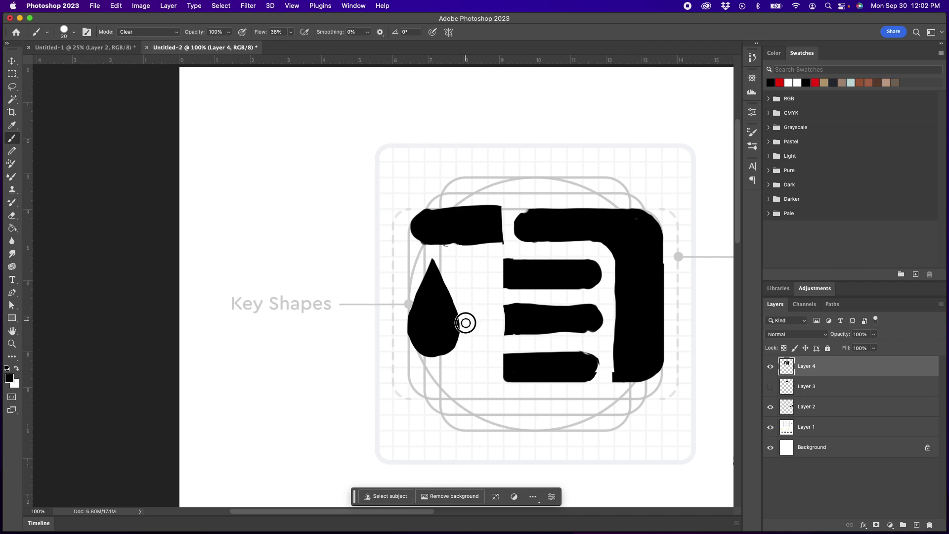
key(alt+shift+n)
drag(376, 184, 413, 147)
drag(379, 212, 445, 145)
drag(397, 222, 468, 146)
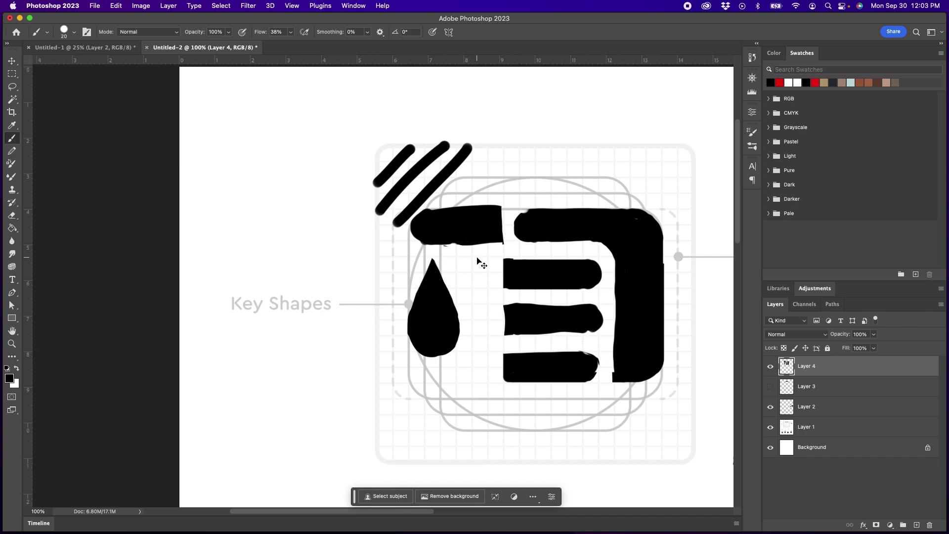
key(super+z)
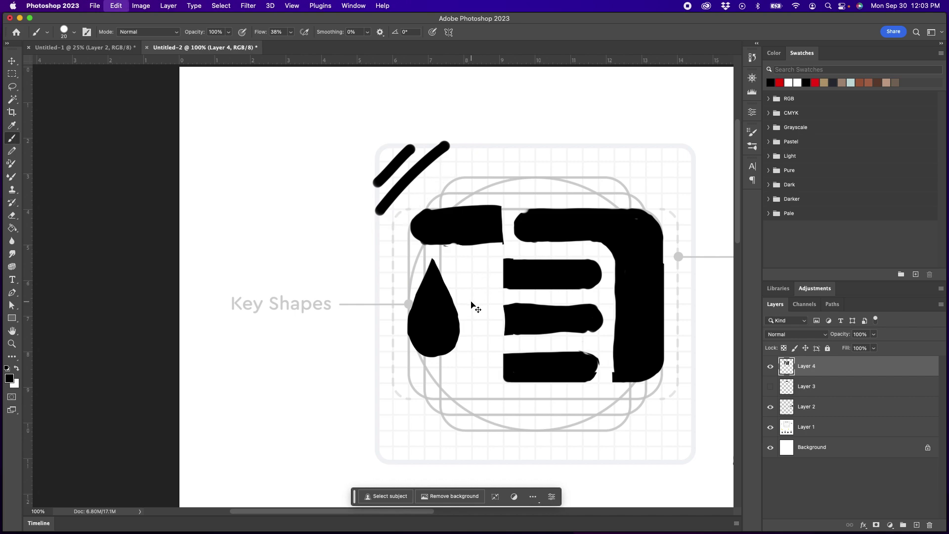
key(super+z)
key(super+z)
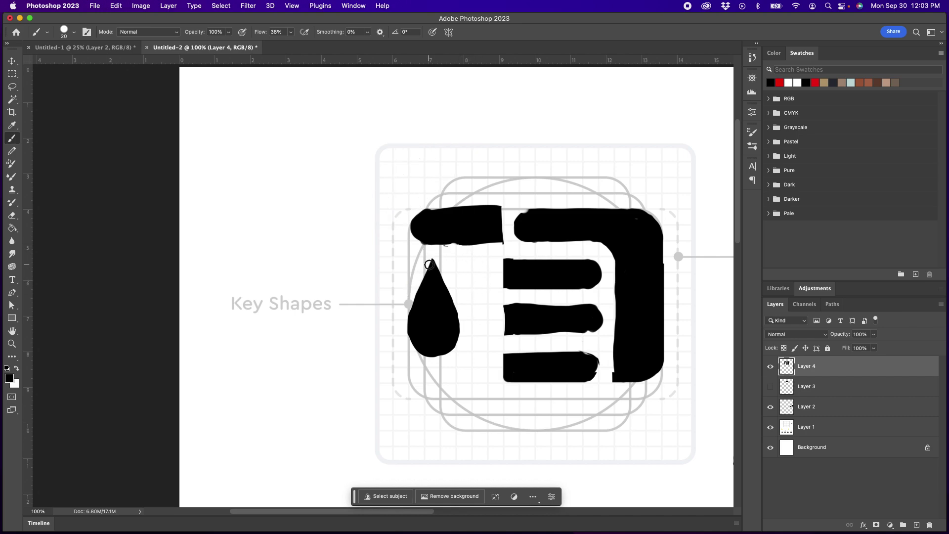
Cut down the drop's pointed tip with clearing brush strokes, shortening the drop to about four and a half grid squares.
key(alt+shift+r)
mouse_move(428, 262)
mouse_down()
mouse_move(398, 325)
mouse_move(438, 268)
mouse_move(405, 313)
mouse_move(435, 277)
mouse_move(464, 318)
mouse_up()
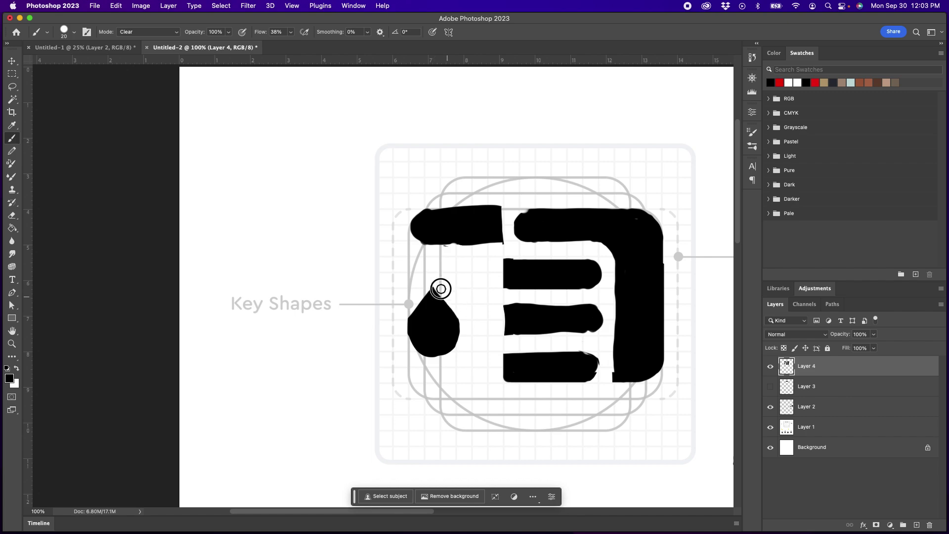
key(shift+alt+n)
drag(463, 318, 465, 345)
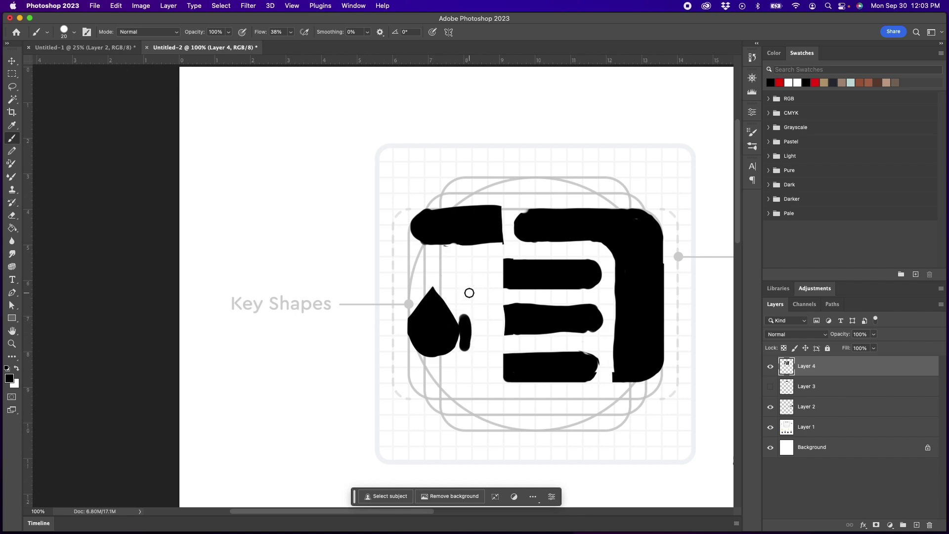
key(super+z)
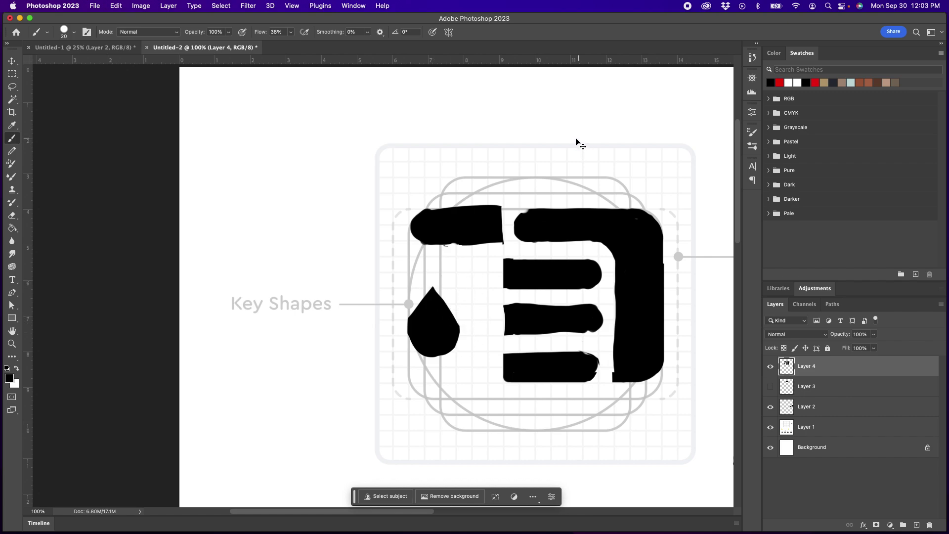
Trim the drop's rounded side edges with clearing brush strokes, and restore the brush to Normal mode.
key(shift+alt+r)
drag(409, 308, 406, 315)
drag(462, 326, 464, 332)
drag(463, 345, 464, 328)
key(shift+alt+n)
Lasso the shortened drop, move it up nearly two grid squares toward the pointing finger, and deselect.
click(22, 85)
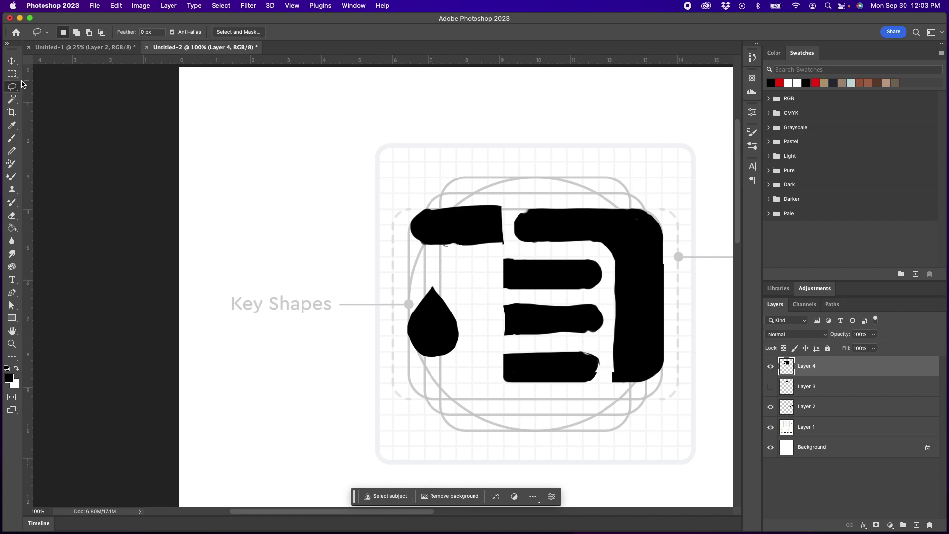
mouse_move(433, 283)
mouse_down()
mouse_move(390, 350)
mouse_move(410, 286)
mouse_up()
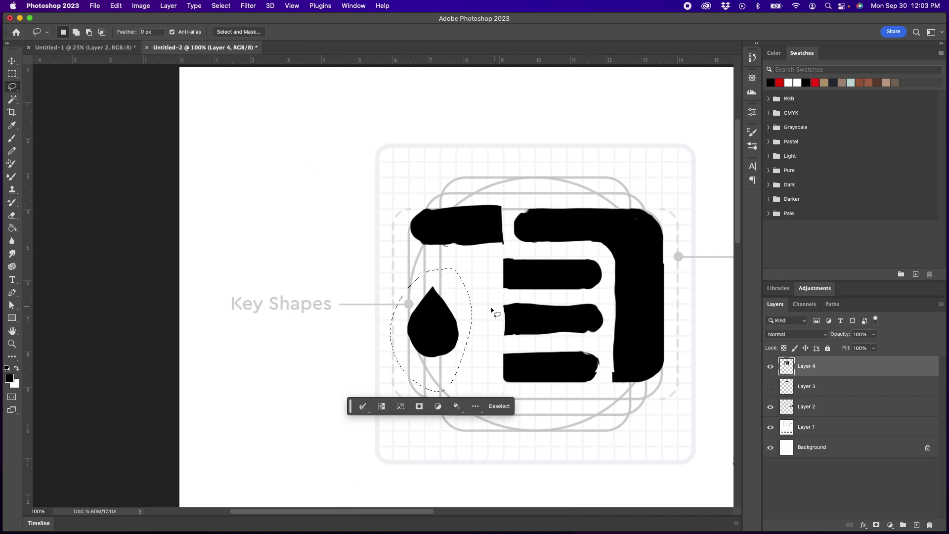
drag(446, 336, 444, 309)
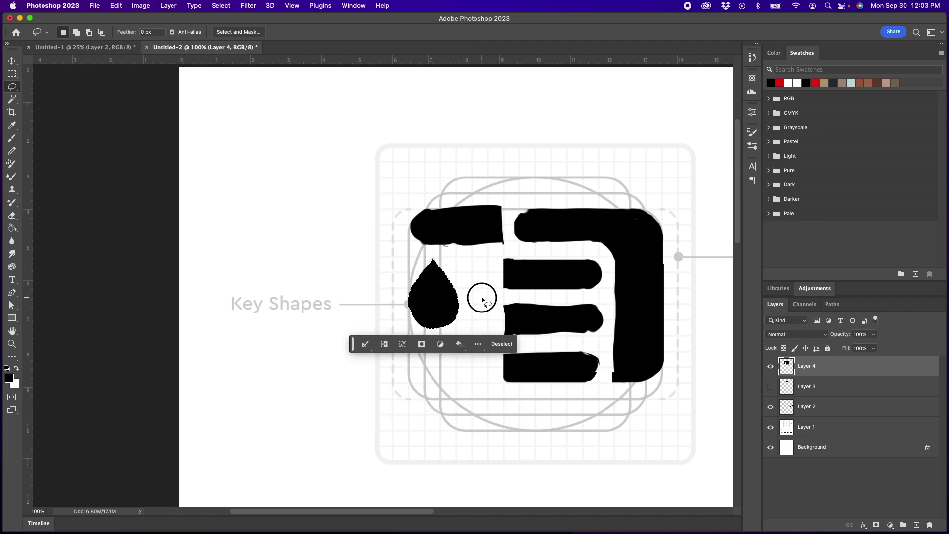
click(483, 300)
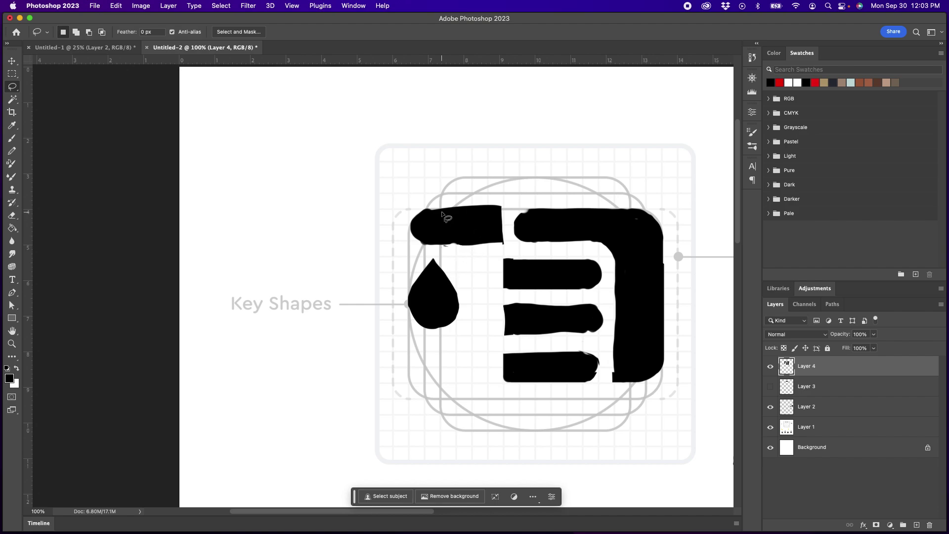
Examine the gap between drop and finger at 300%, and the whole icon beside the original sketch at 66.67%.
click(12, 343)
click(469, 267)
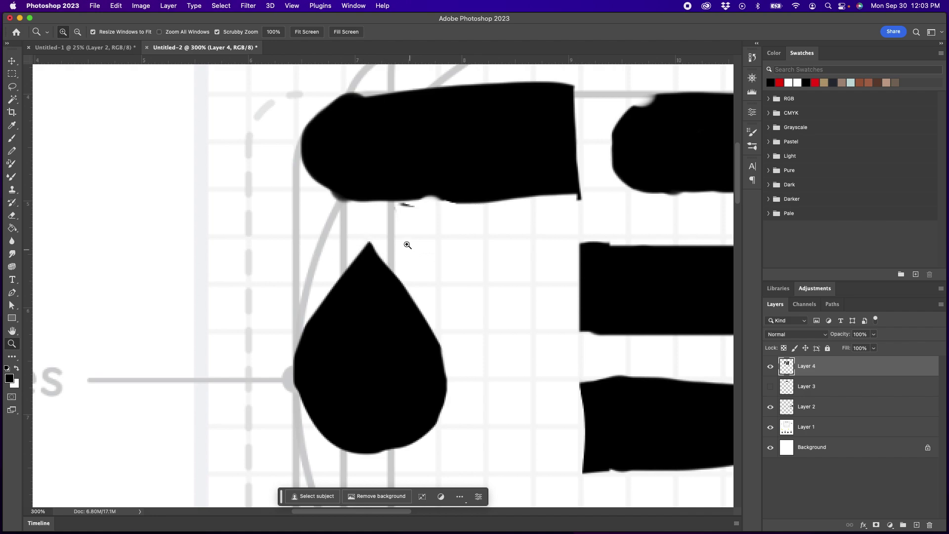
click(12, 60)
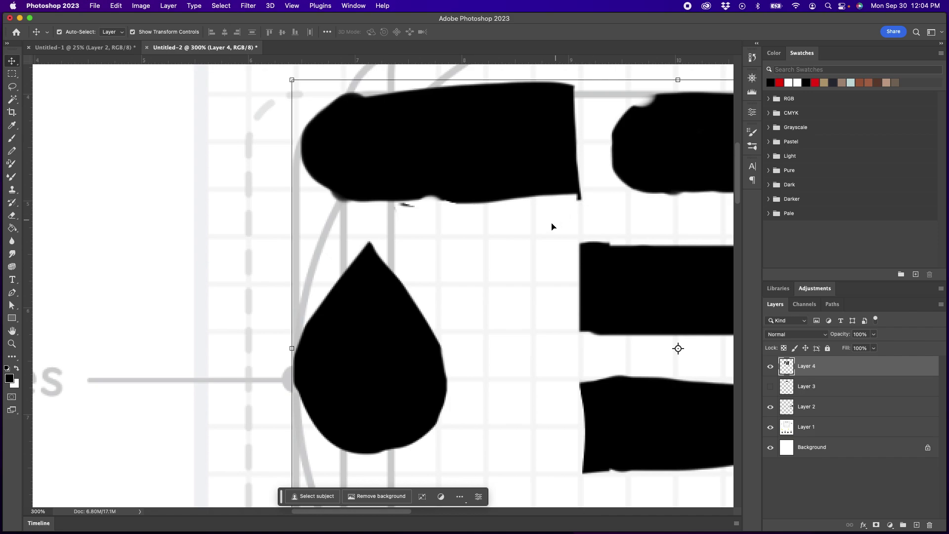
click(12, 343)
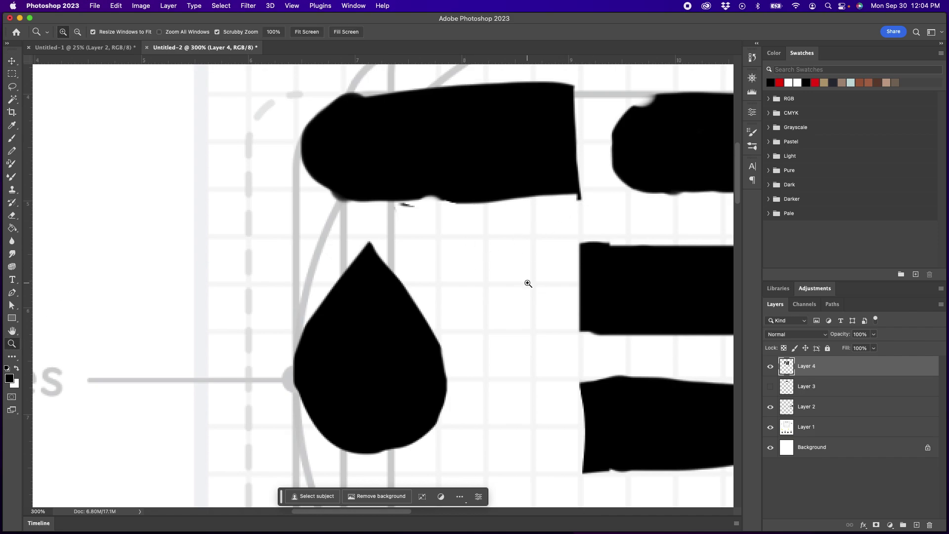
alt+click(524, 299)
alt+click(631, 286)
drag(632, 312, 494, 336)
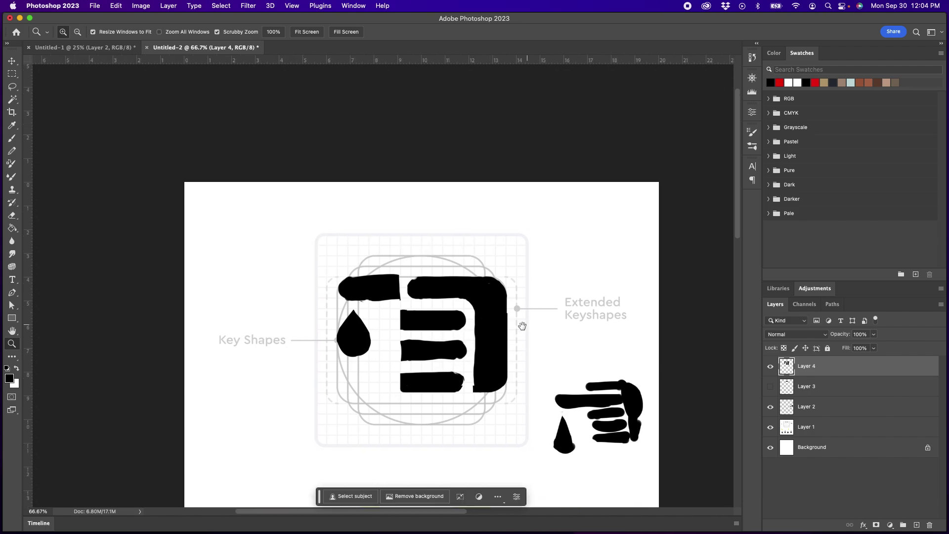
Examine the icon at 8.33% zoom to judge how legible the shortened drop is at small size.
alt+click(467, 345)
alt+click(475, 348)
alt+click(479, 349)
alt+click(482, 351)
alt+click(494, 348)
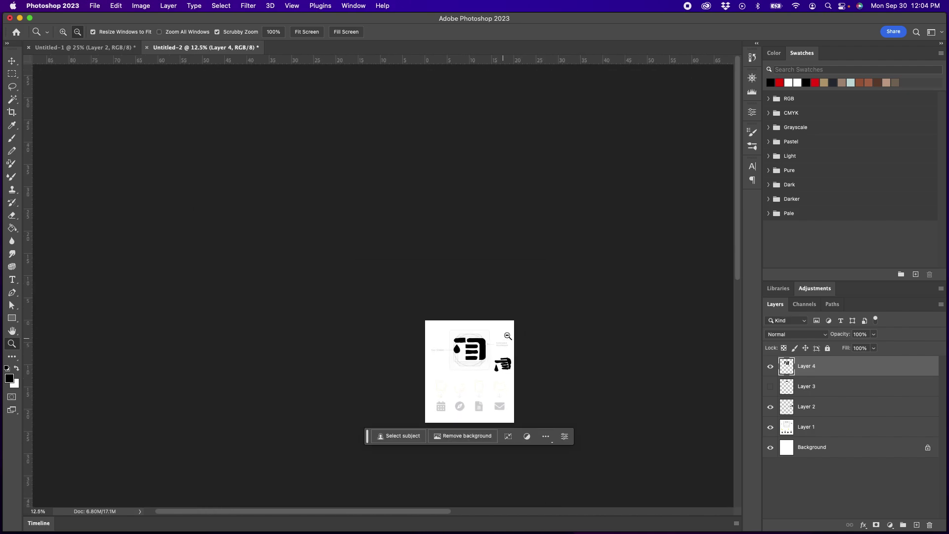
alt+click(493, 348)
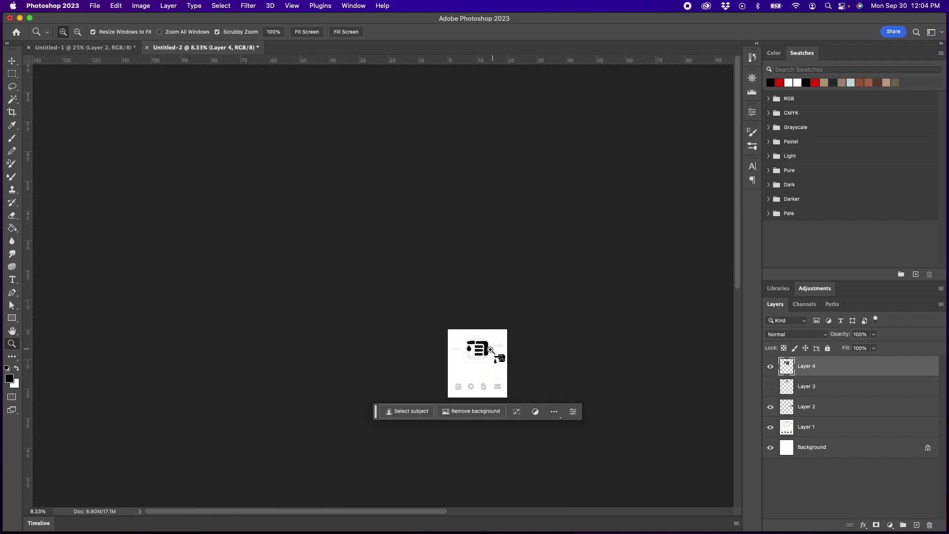
click(492, 349)
click(492, 347)
click(488, 344)
click(484, 339)
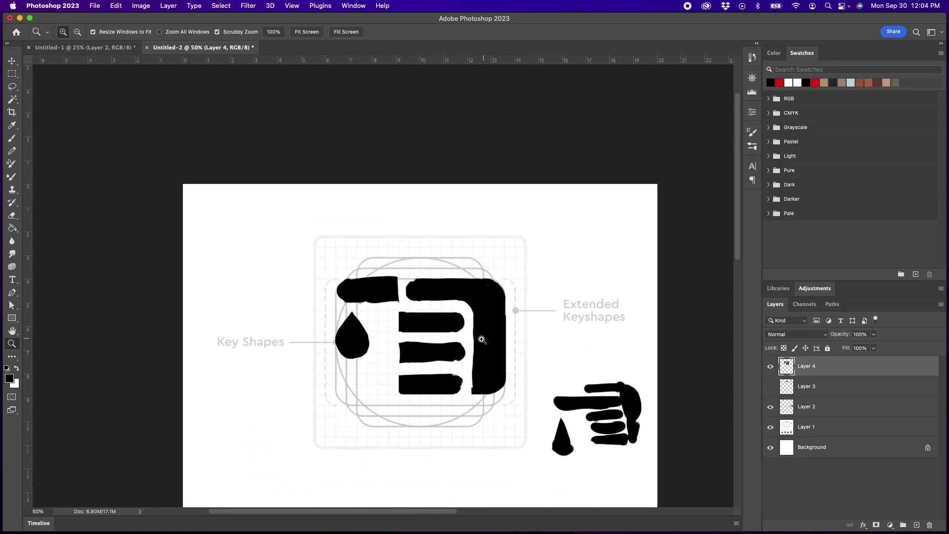
click(483, 338)
Undo the drop's shortening strokes to restore the longer pointed drop.
key(super+c)
key(super+z)
key(super+z)
key(super+z)
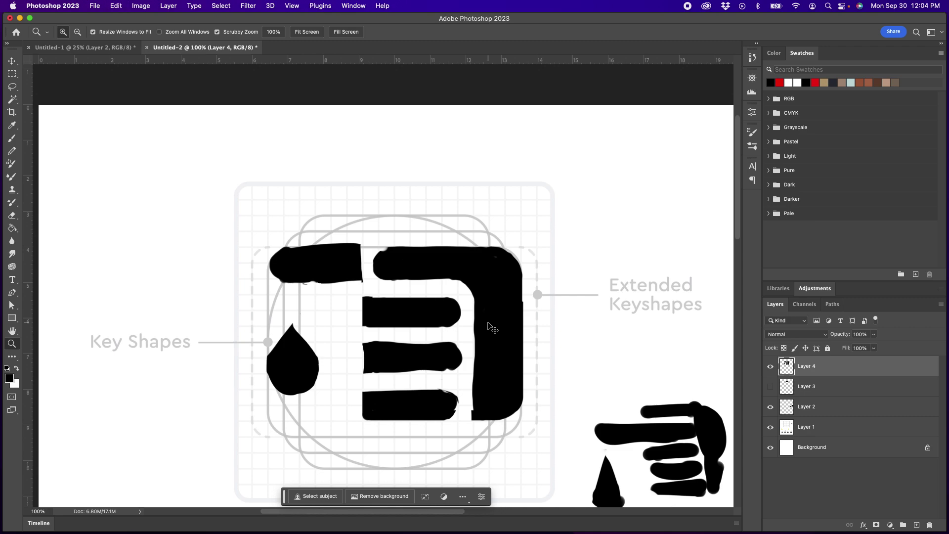
key(super+z)
key(super+z)
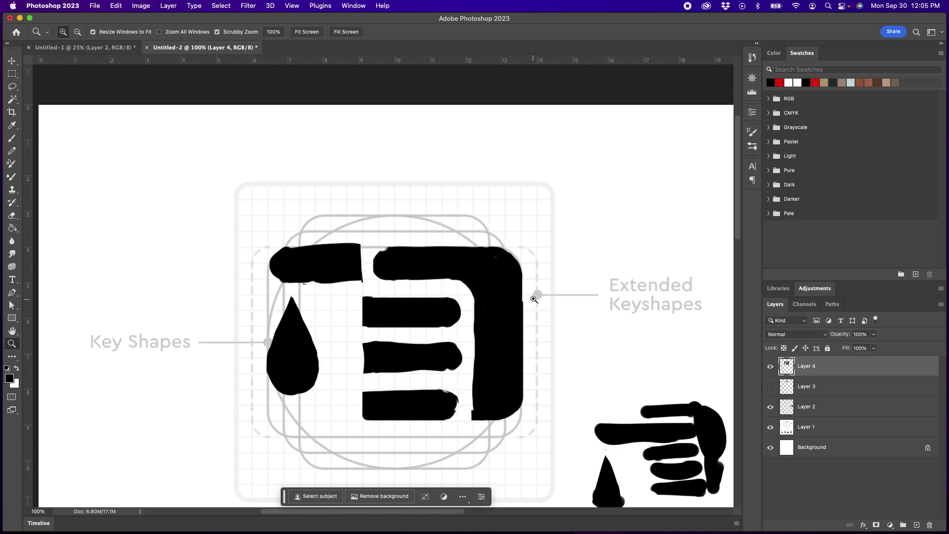
Clear an oval highlight hole inside the drop's lower-left area with a 20 px brush, and restore Normal mode.
click(12, 138)
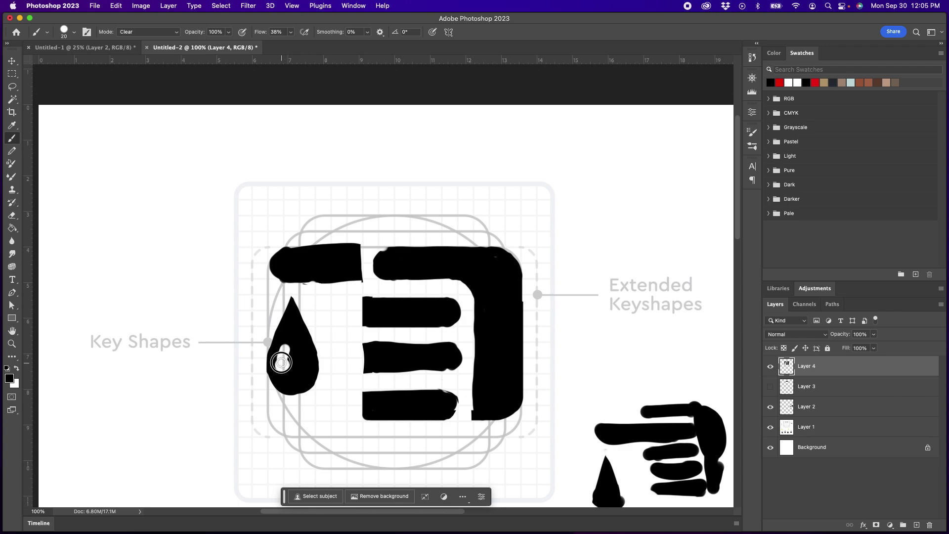
key(shift+alt+n)
drag(281, 365, 288, 355)
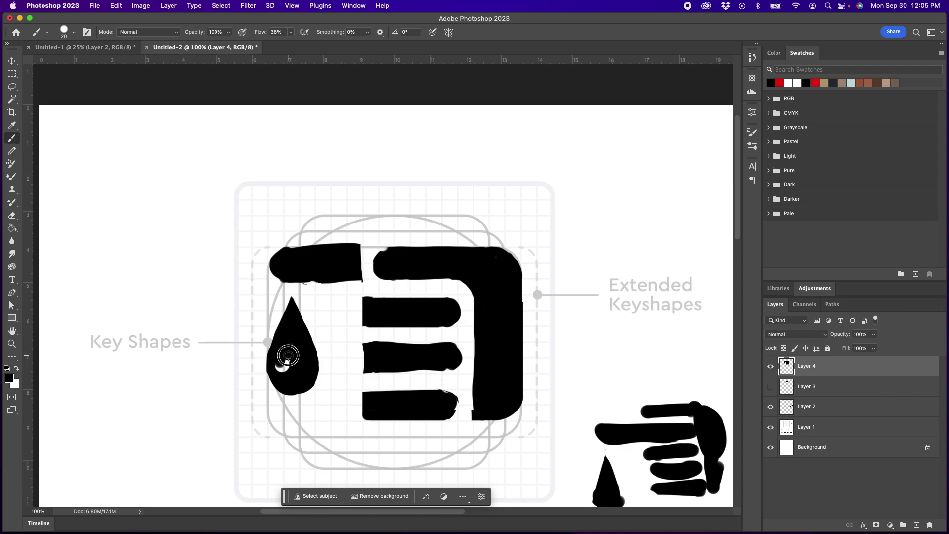
key(super+z)
key(alt+shift+r)
drag(287, 348, 286, 364)
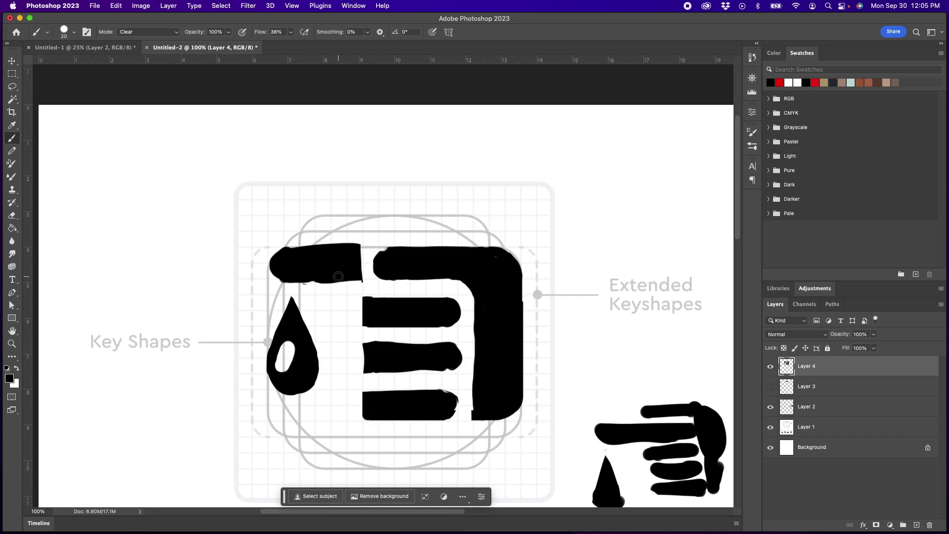
key(alt+shift+n)
Judge the highlighted drop at 12.5% zoom, and undo the last stroke that elongated the highlight.
key(z)
click(507, 341)
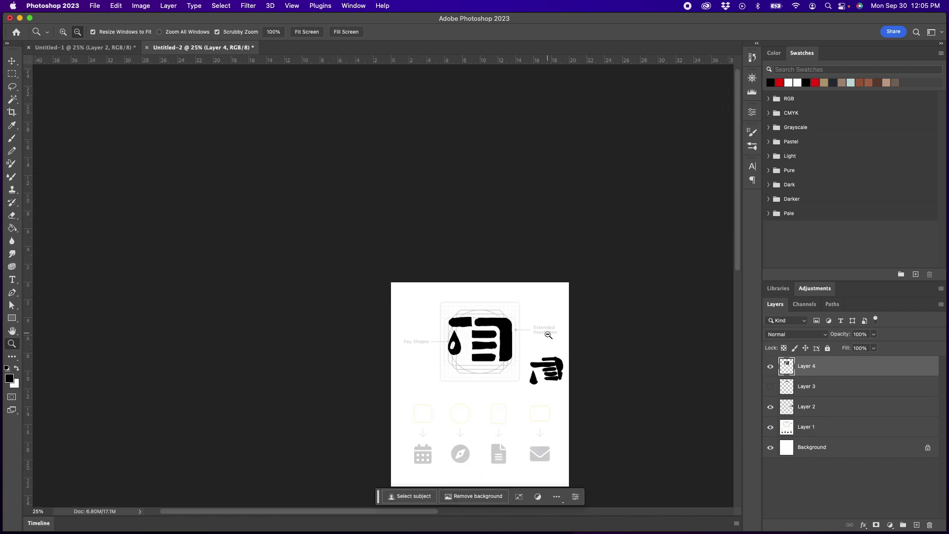
click(536, 346)
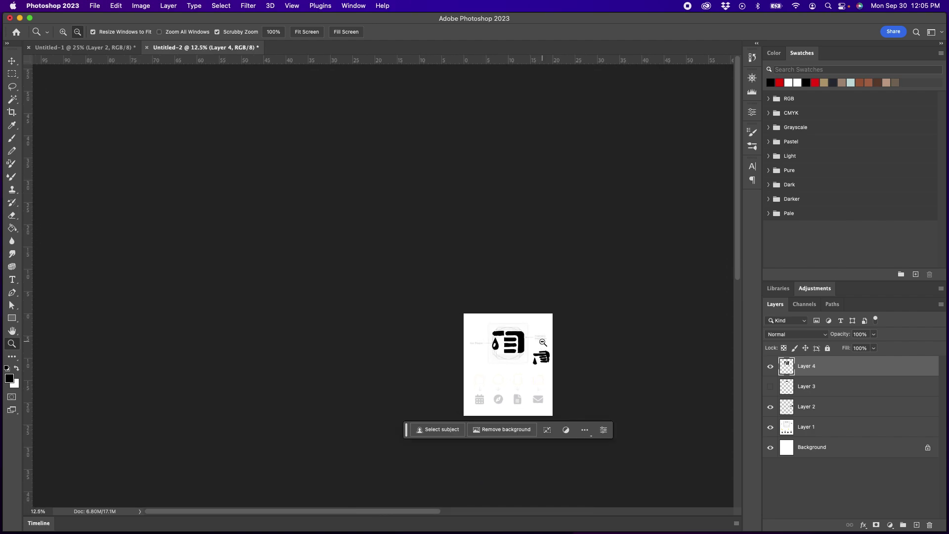
drag(518, 347, 517, 347)
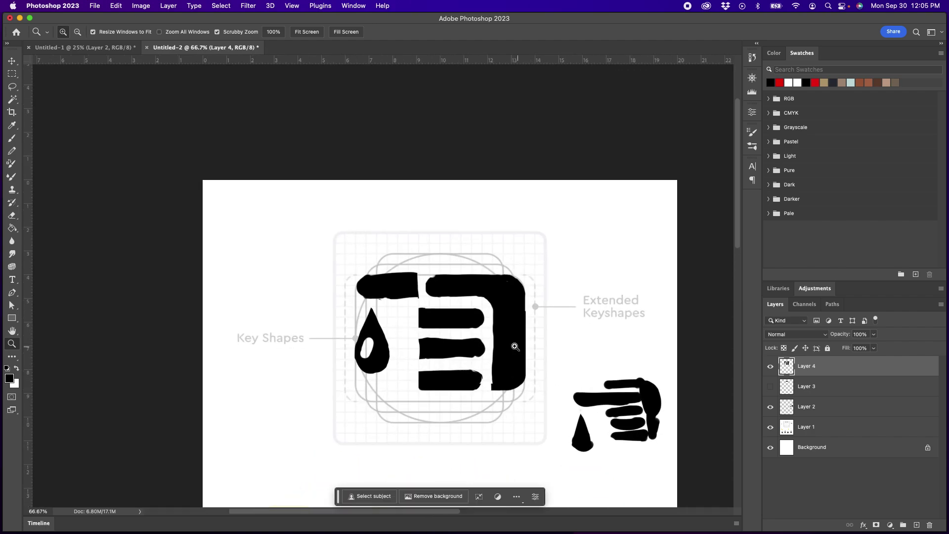
click(490, 339)
key(super+z)
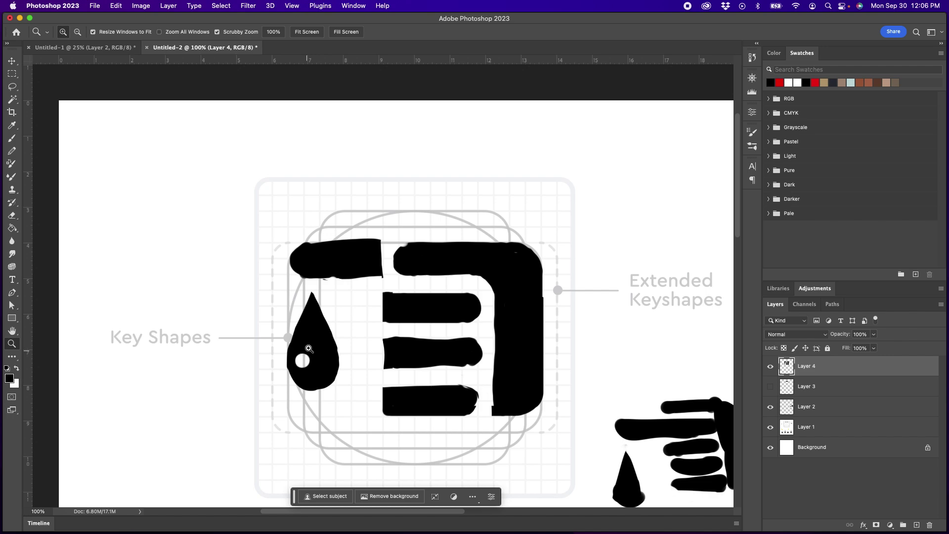
Try a larger round highlight hole in the drop with clearing strokes, and undo the last enlargement.
click(12, 138)
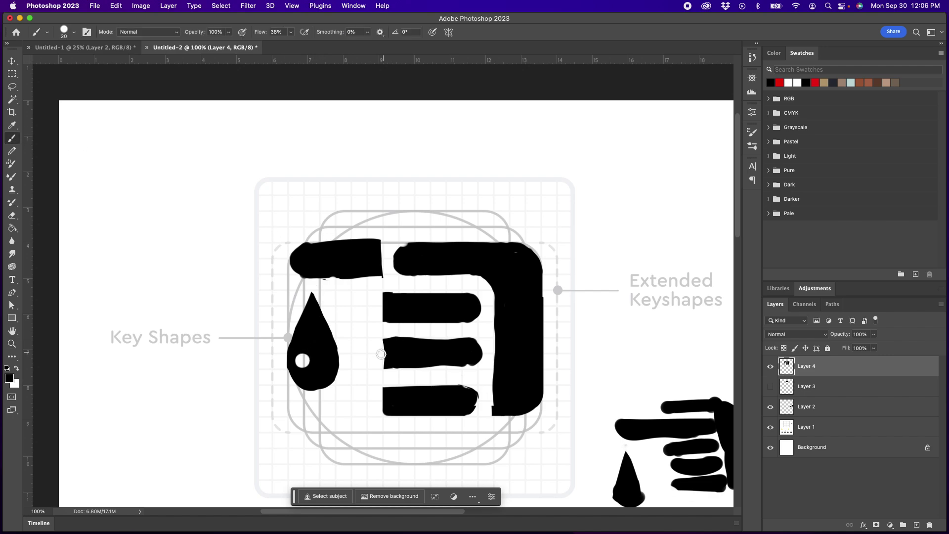
key(shift+alt+r)
click(300, 363)
mouse_move(301, 363)
mouse_down()
mouse_move(313, 359)
mouse_move(300, 358)
mouse_up()
key(shift+alt+n)
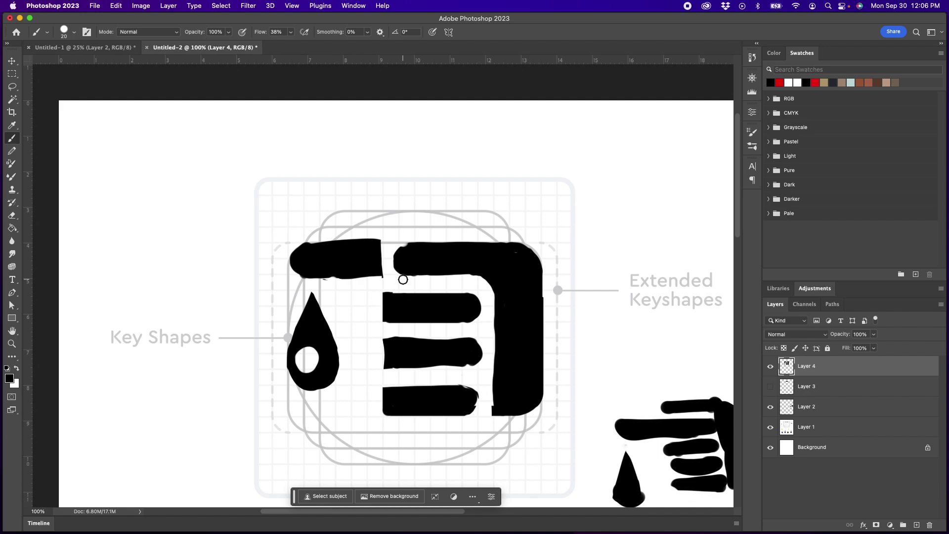
key(super+z)
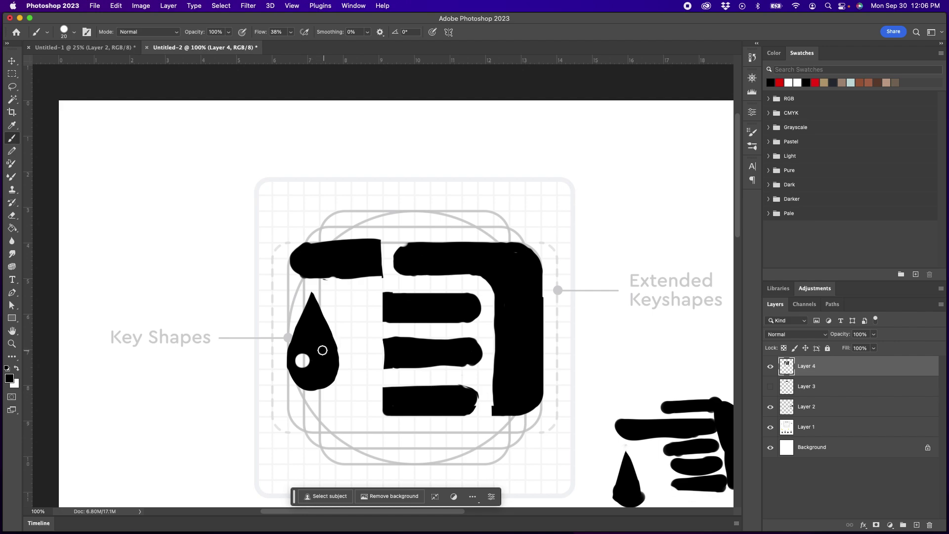
Lower Layer 4's opacity to 46% to examine the drop and its hole against the grid, and restore it to 100%.
click(873, 334)
drag(875, 346, 848, 350)
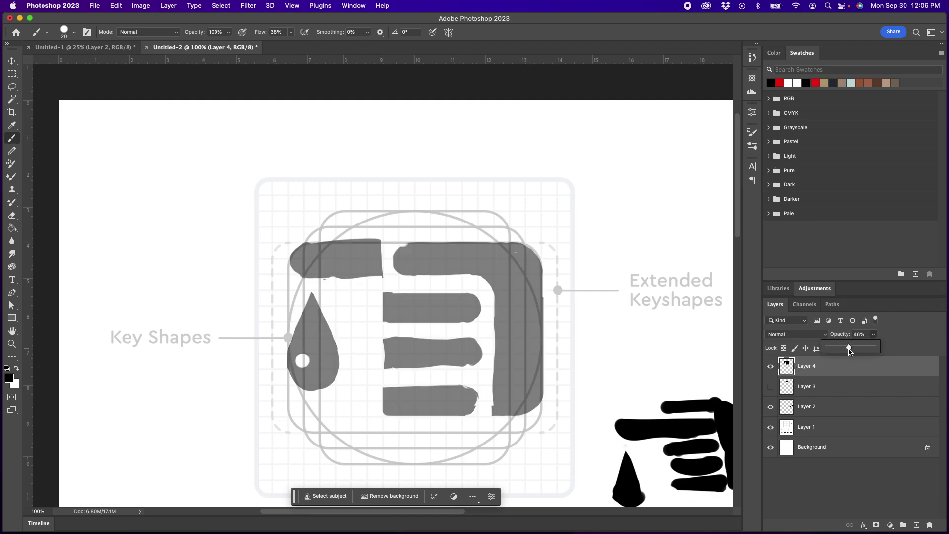
click(12, 343)
click(324, 355)
click(325, 354)
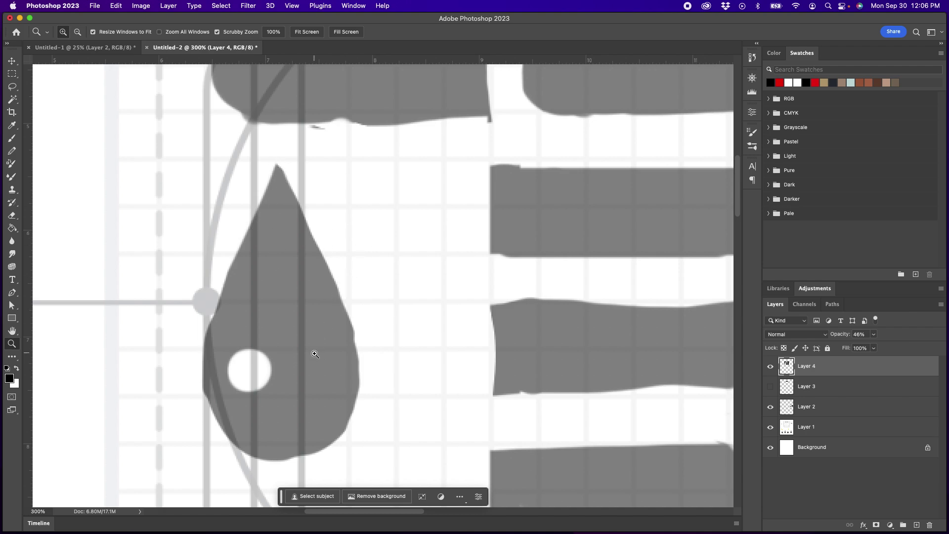
key(alt)
key(alt)
alt+click(420, 338)
alt+click(423, 342)
alt+click(423, 343)
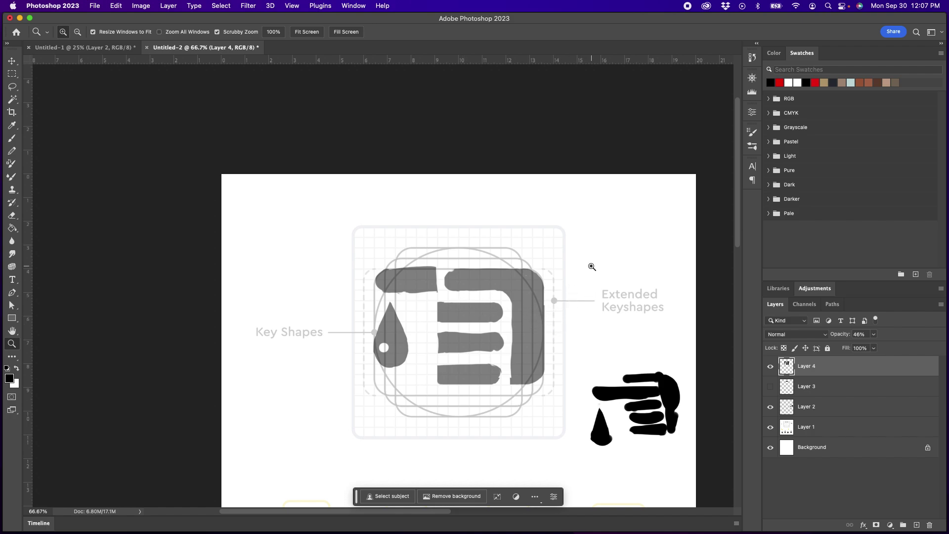
key(0)
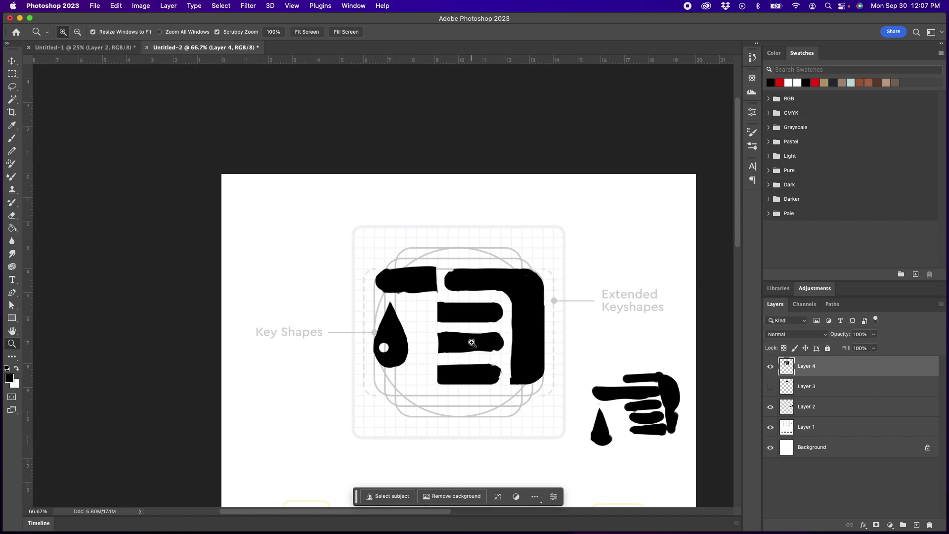
Fill the drop's round highlight hole with black brush strokes to make the drop solid.
alt+click(552, 309)
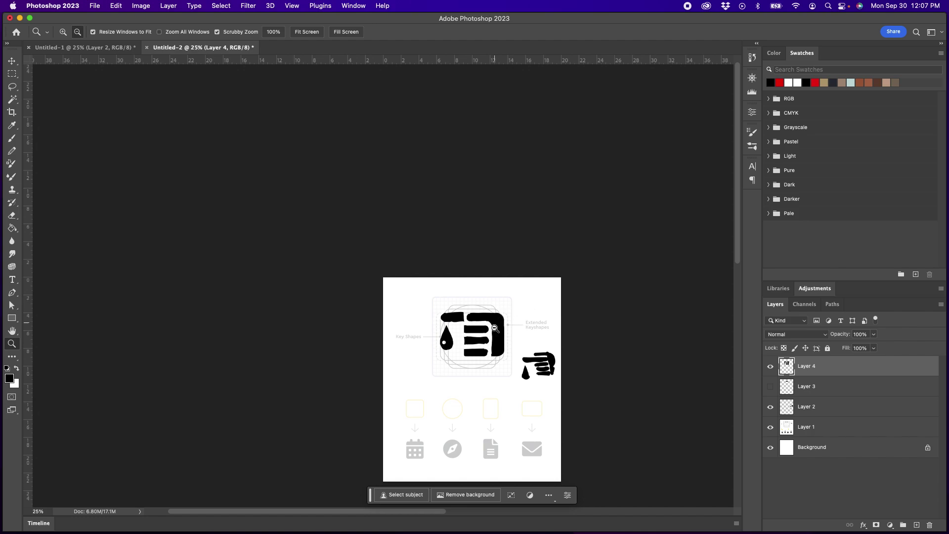
alt+click(495, 334)
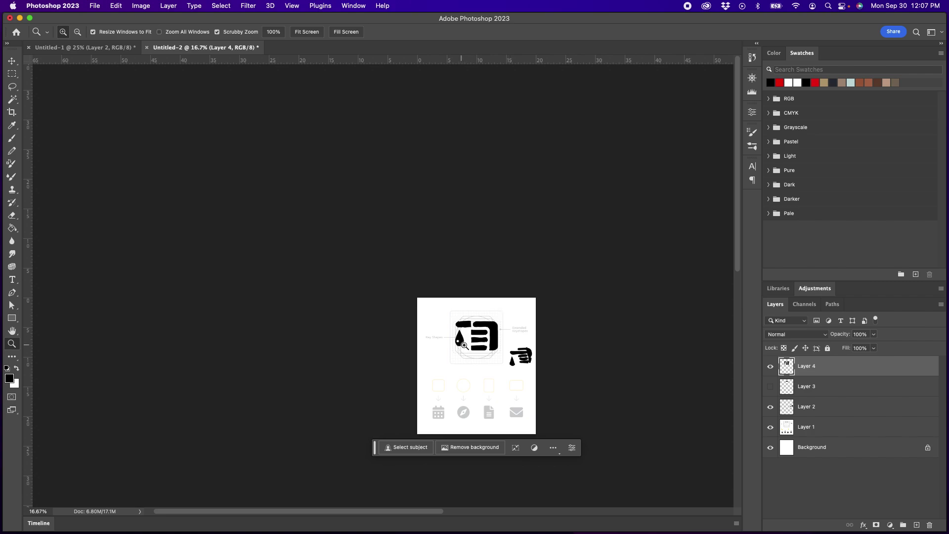
drag(467, 338, 490, 301)
click(12, 138)
mouse_move(369, 332)
mouse_down()
mouse_move(373, 324)
mouse_move(382, 334)
mouse_up()
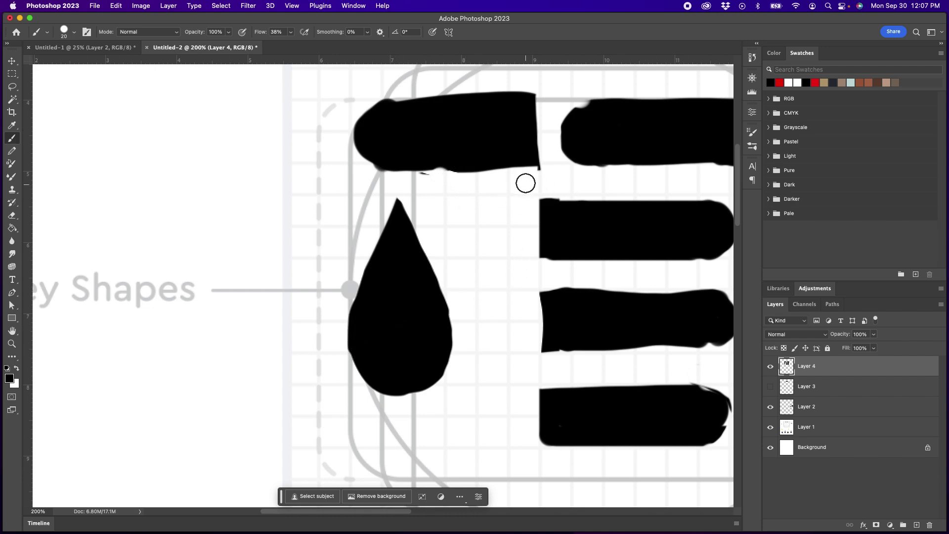
Smooth the ragged underside of the pointing finger with a clearing brush stroke, and restore Normal mode.
key(alt+shift+r)
drag(540, 176, 369, 181)
key(alt+shift+n)
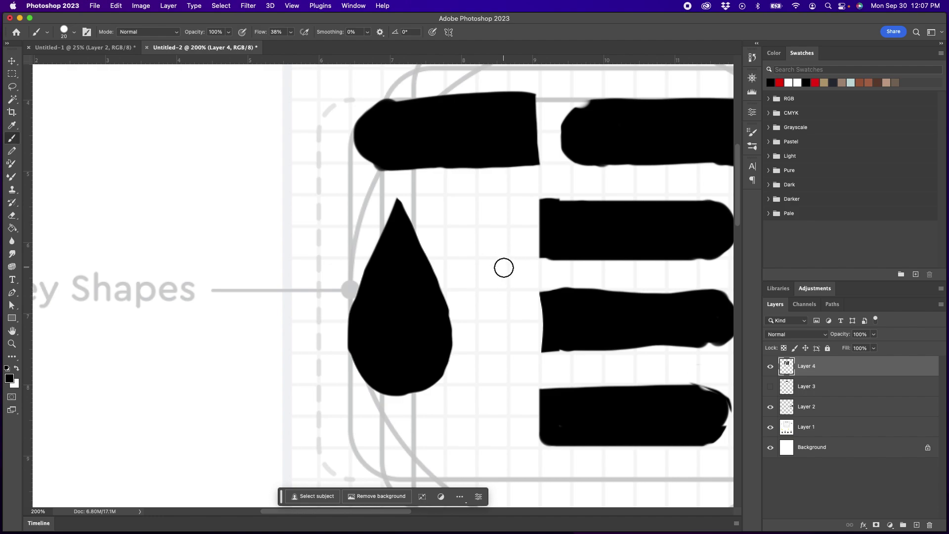
Bring the yellow Shutterstock hand-cutting warning sign into the document as a reference, above the Key Shapes label.
key(z)
alt+click(504, 282)
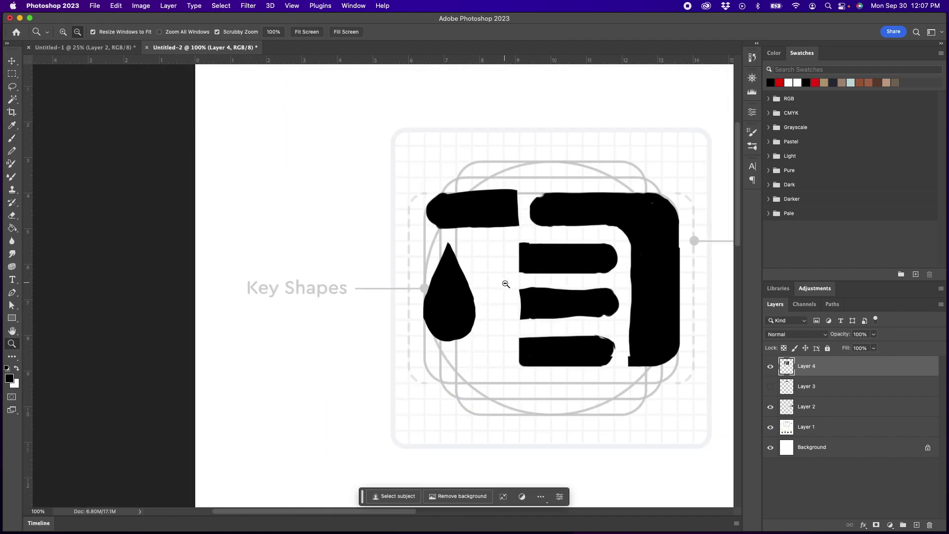
alt+click(504, 282)
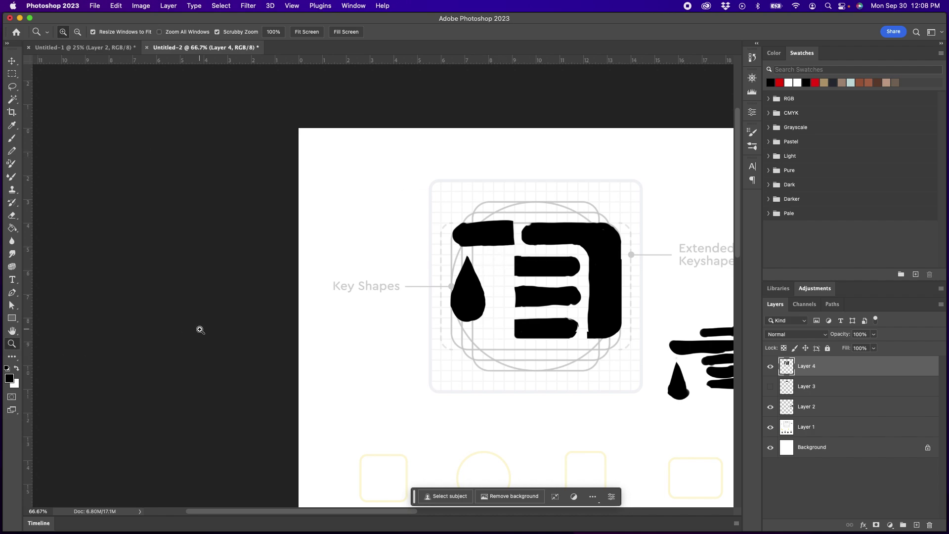
click(511, 277)
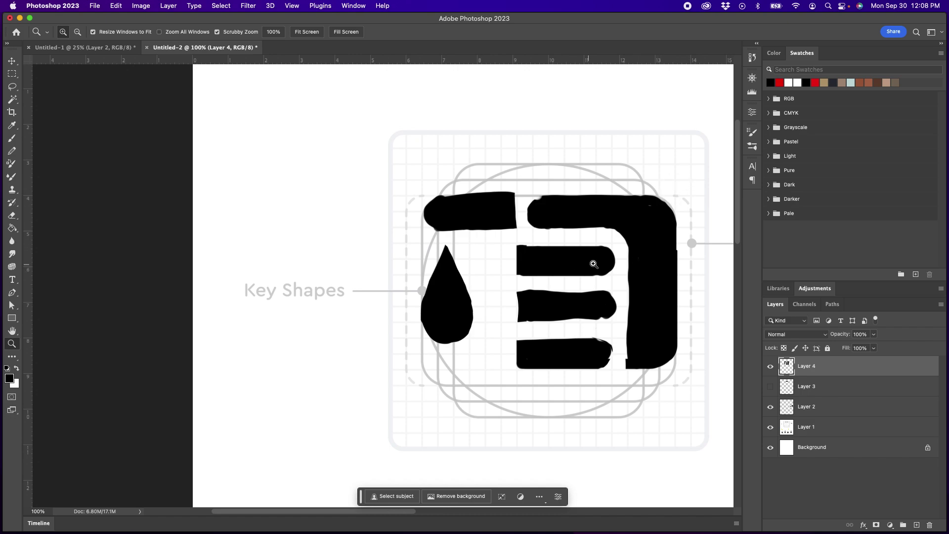
drag(620, 264, 520, 284)
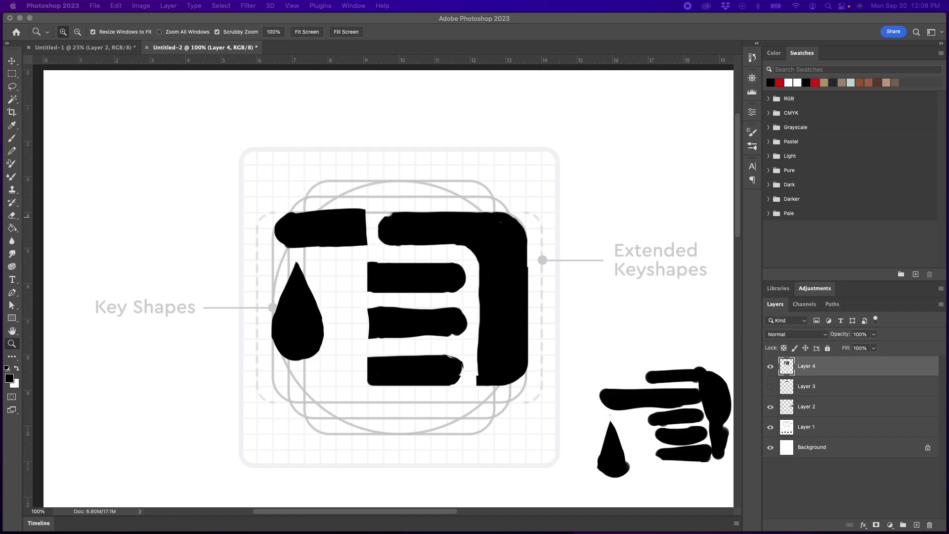
drag(271, 270, 149, 153)
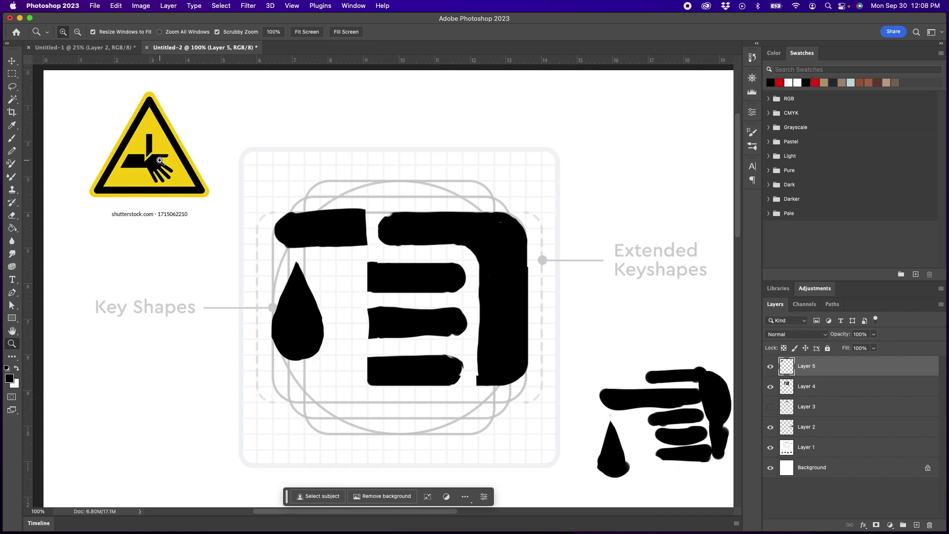
On Layer 4, clear a narrow notch into the pointing finger's underside directly above the drop's tip with a 9 px brush.
click(159, 160)
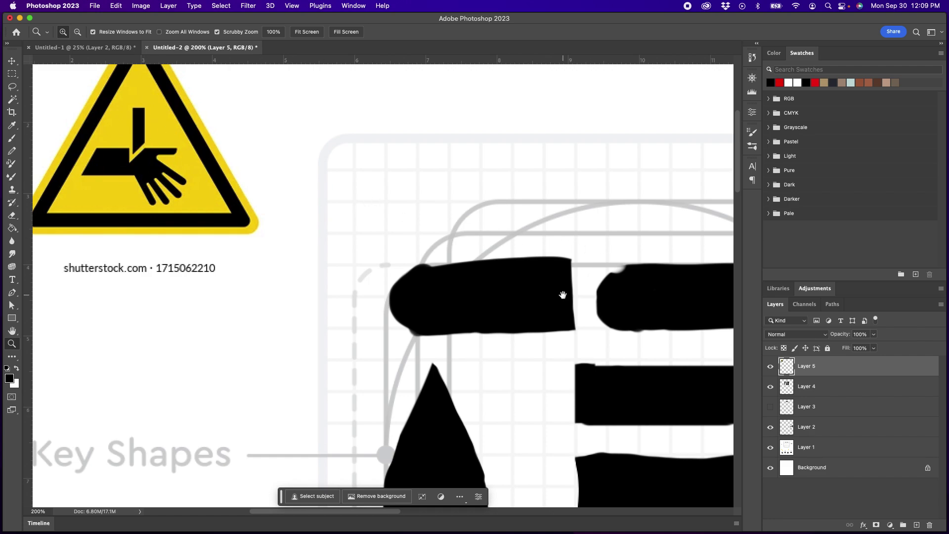
drag(603, 313, 341, 174)
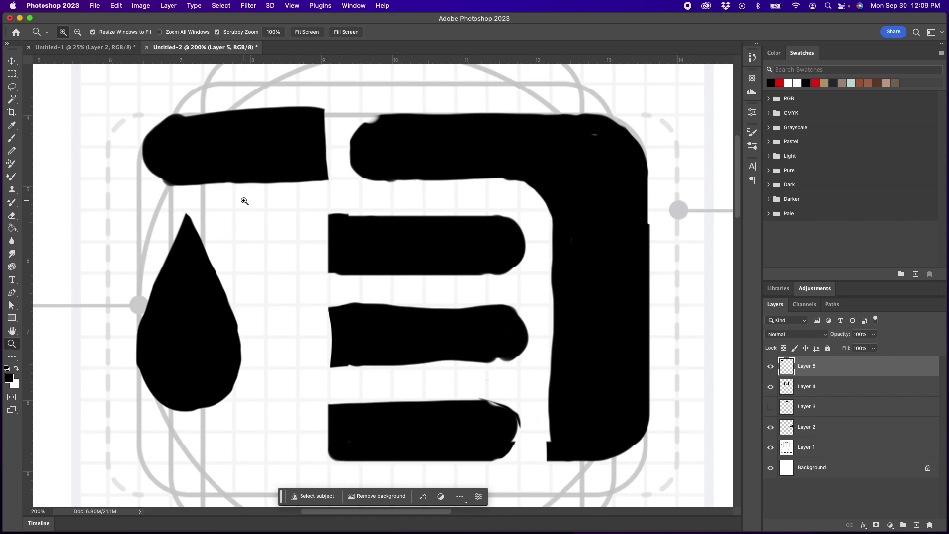
click(13, 138)
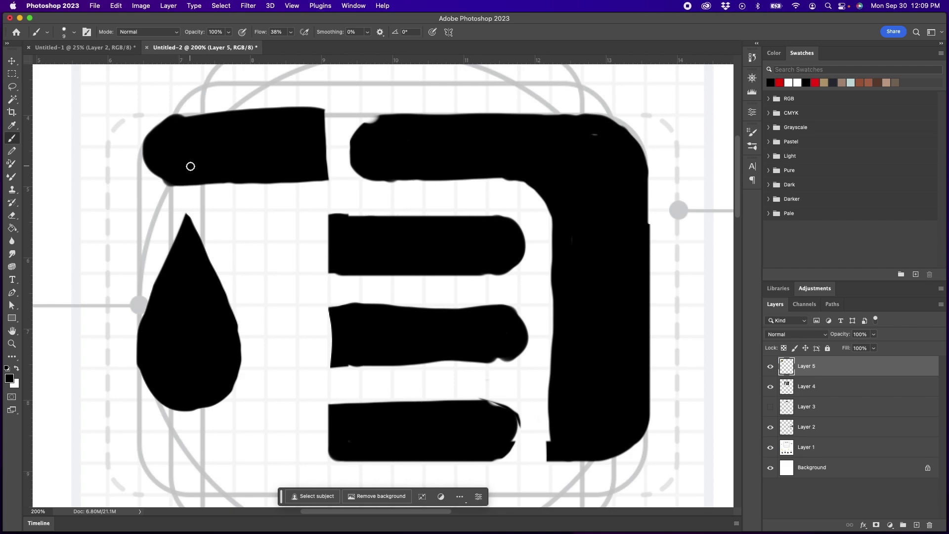
drag(172, 197, 181, 179)
click(796, 391)
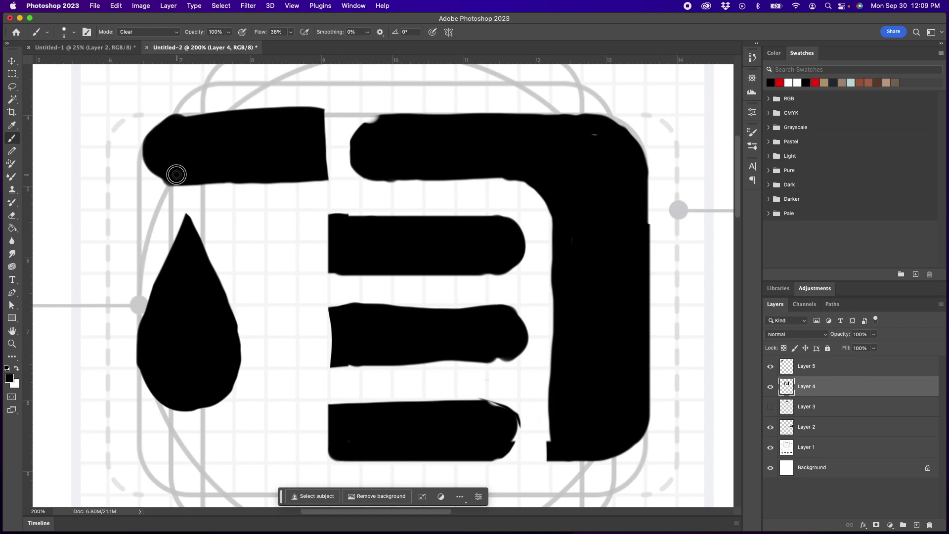
mouse_move(182, 175)
mouse_down()
mouse_move(190, 190)
mouse_move(180, 188)
mouse_move(194, 195)
mouse_move(178, 184)
mouse_move(188, 177)
mouse_up()
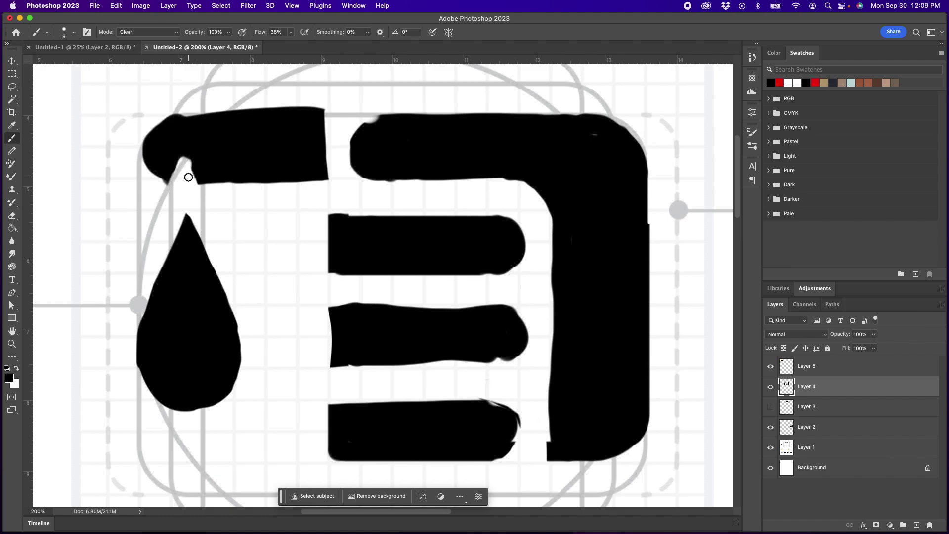
click(12, 343)
alt+click(382, 297)
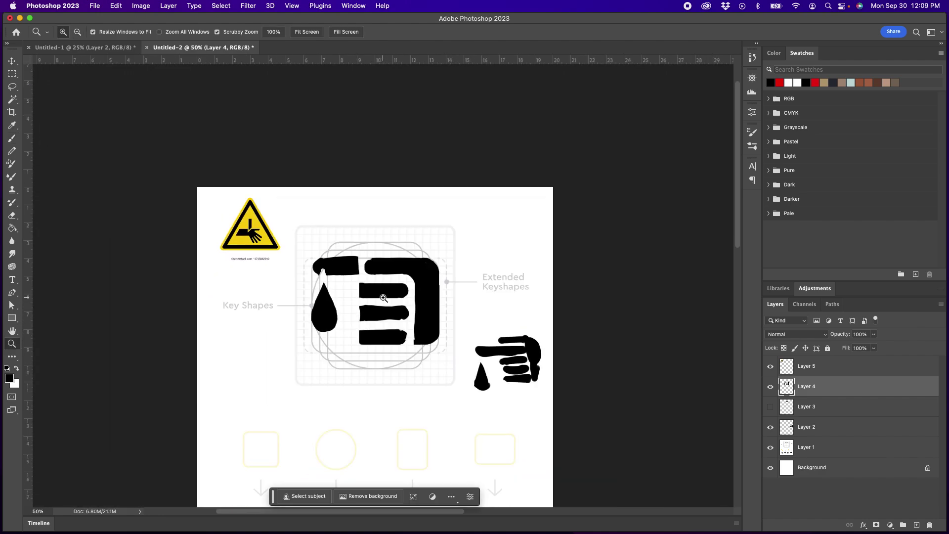
click(330, 268)
click(332, 269)
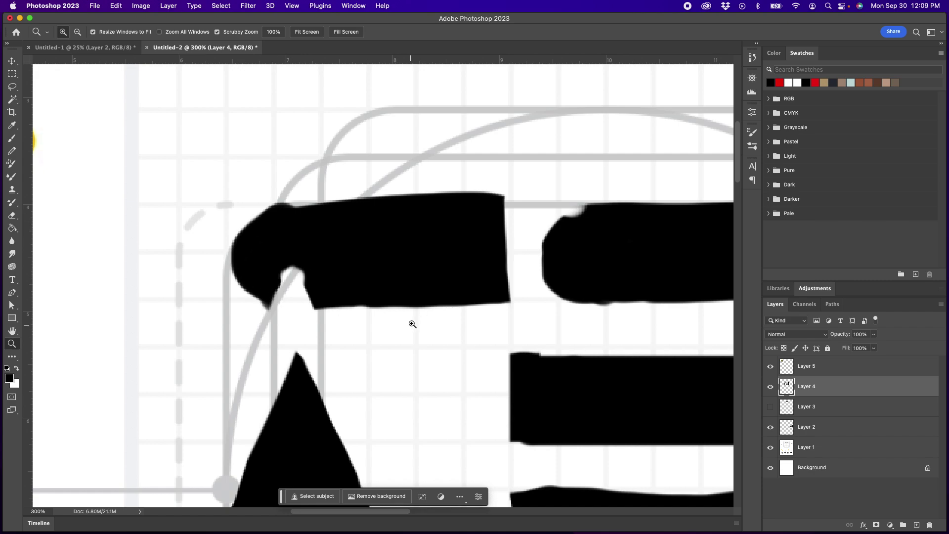
Compare the pointing finger with and without the notch above the drop, and leave the notch undone.
key(super+z)
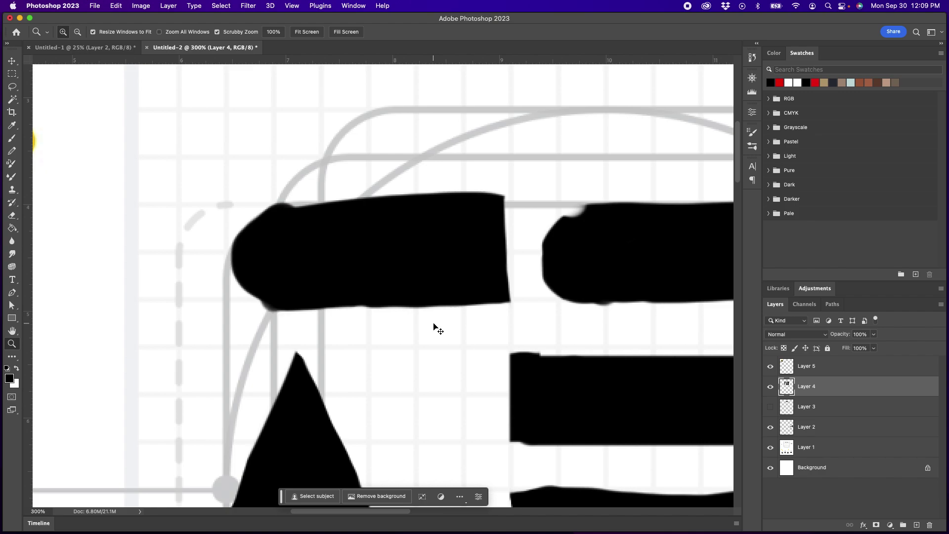
key(super+shift+z)
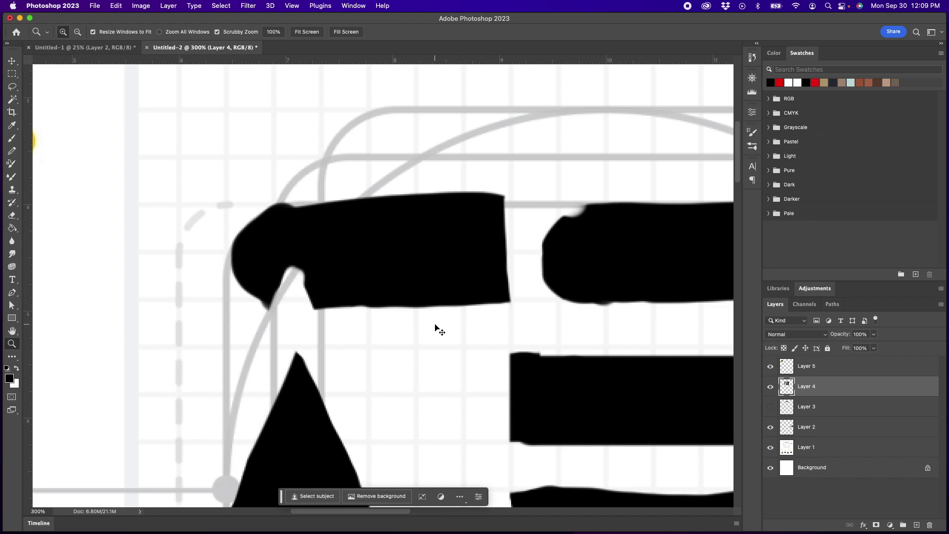
key(super+z)
Lasso the drop on Layer 4, move it slightly right and up so it sits farther in under the finger, and deselect it.
alt+click(397, 375)
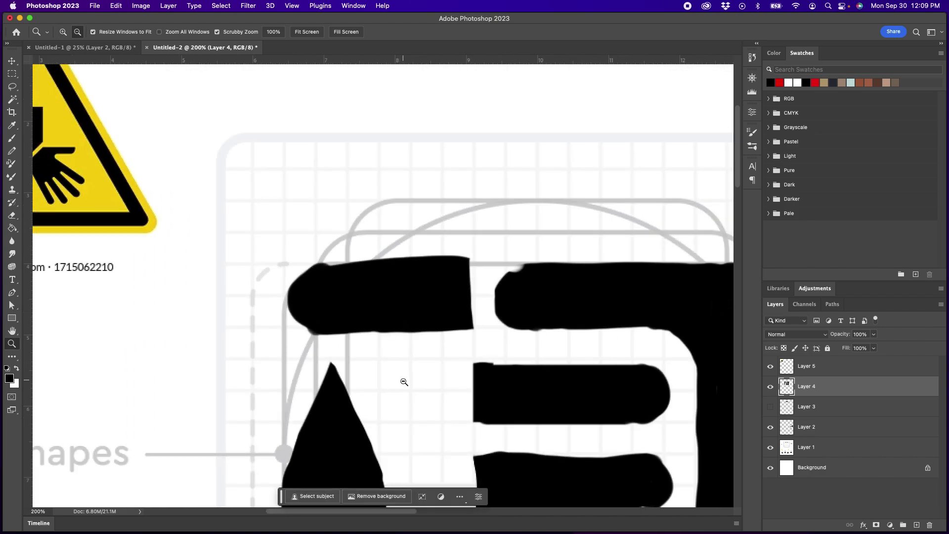
alt+click(403, 381)
drag(434, 398, 363, 287)
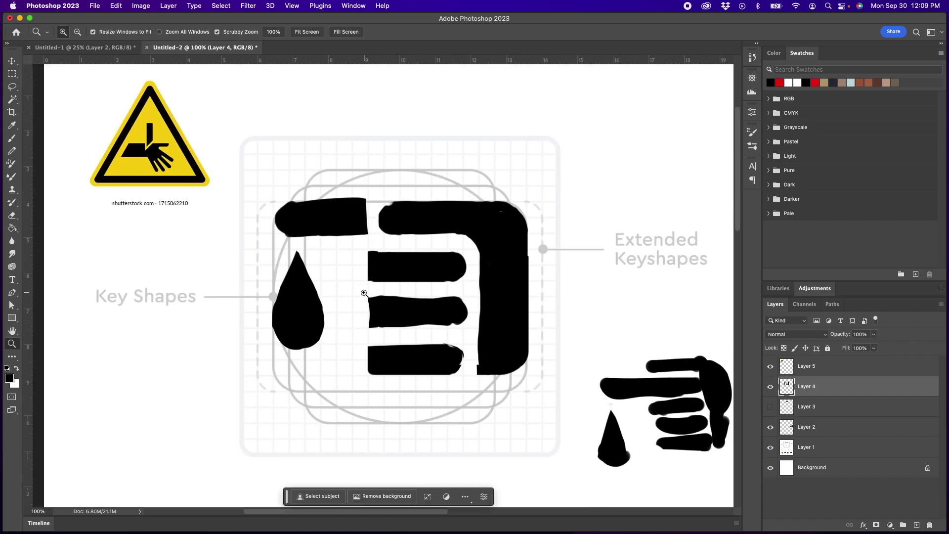
click(363, 289)
click(12, 86)
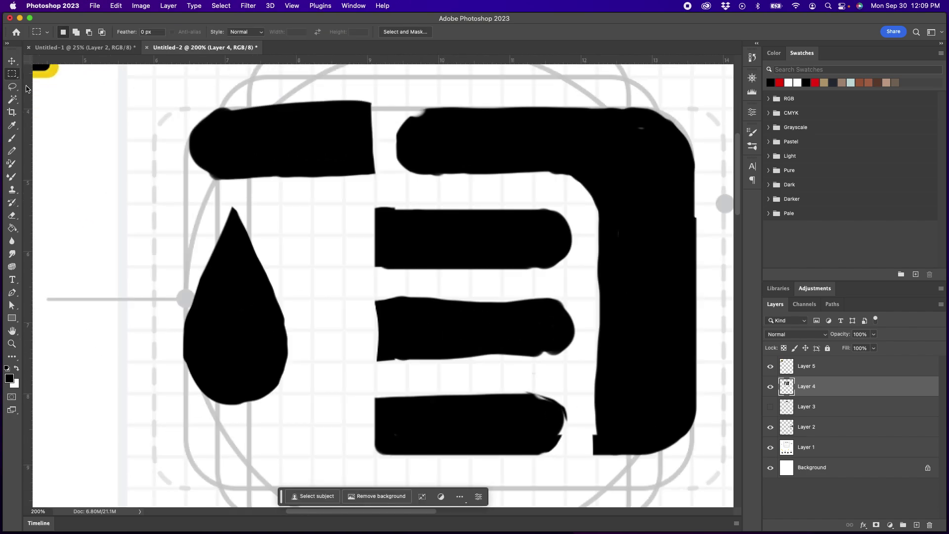
mouse_move(235, 190)
mouse_down()
mouse_move(173, 405)
mouse_move(322, 309)
mouse_move(239, 193)
mouse_up()
drag(255, 350, 269, 345)
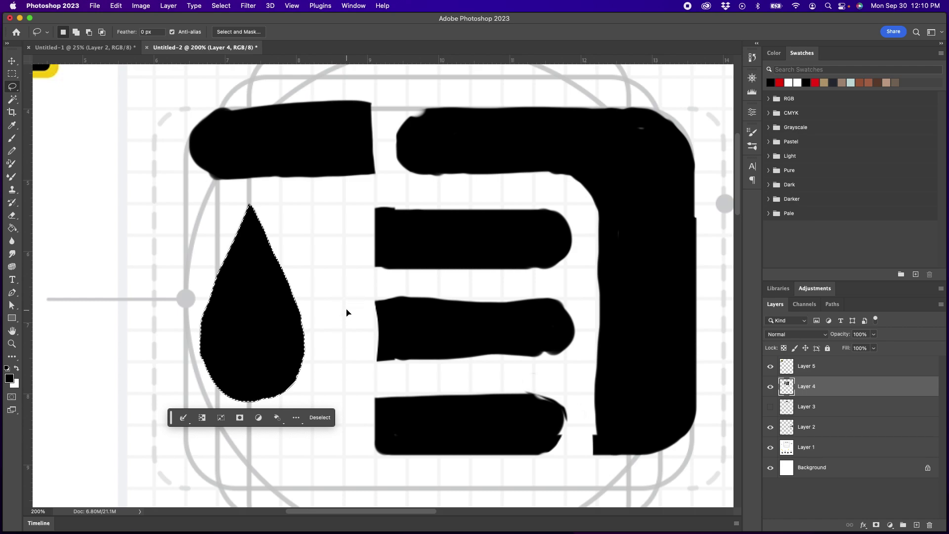
key(super+d)
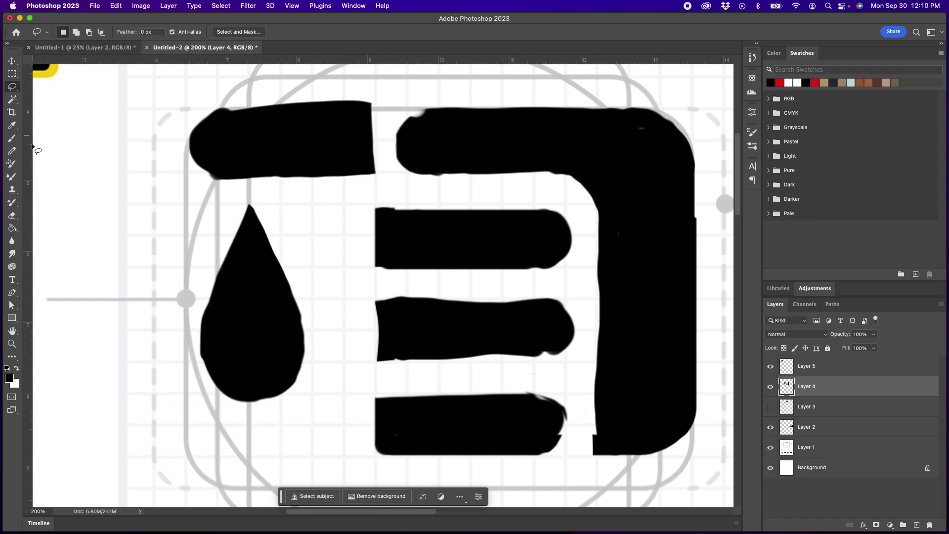
Widen both sides of the drop with black 9 px brush strokes, filling the gaps to keep it solid.
click(13, 141)
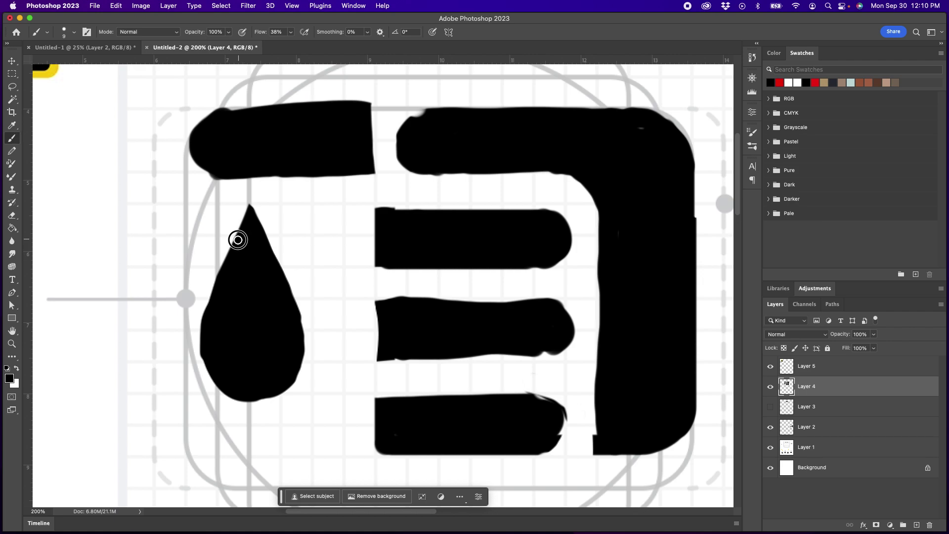
mouse_move(227, 266)
mouse_down()
mouse_move(201, 315)
mouse_move(204, 338)
mouse_up()
mouse_move(229, 394)
mouse_down()
mouse_move(197, 365)
mouse_move(192, 322)
mouse_move(248, 213)
mouse_up()
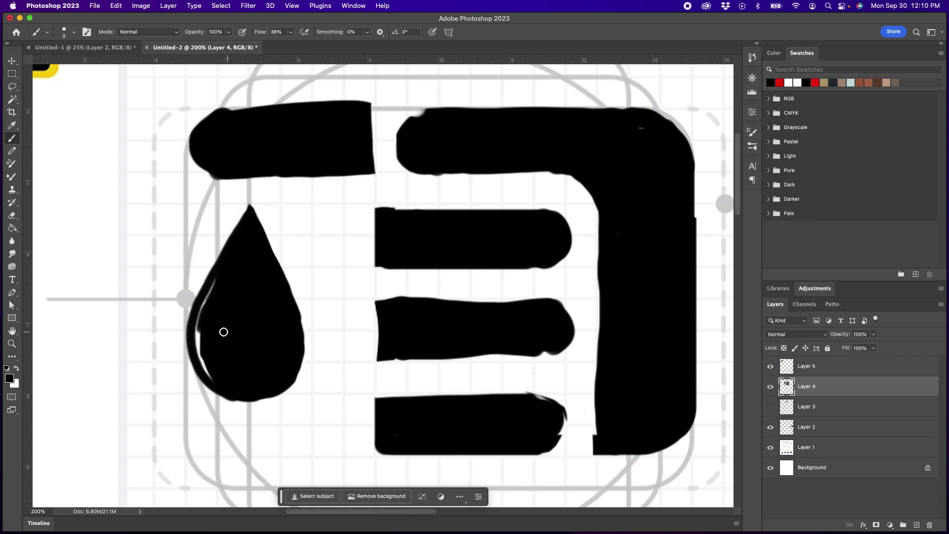
mouse_move(205, 356)
mouse_down()
mouse_move(196, 326)
mouse_move(201, 356)
mouse_up()
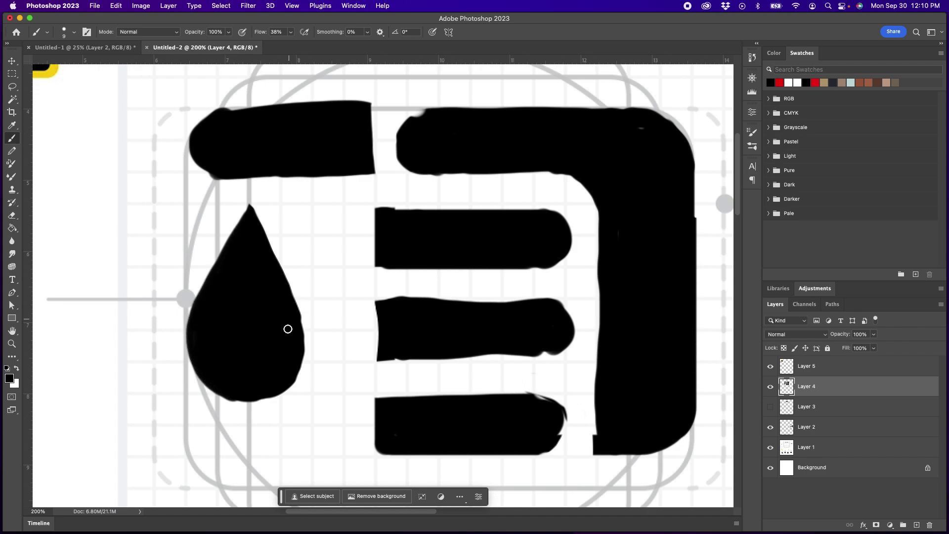
mouse_move(297, 365)
mouse_down()
mouse_move(307, 328)
mouse_move(293, 300)
mouse_up()
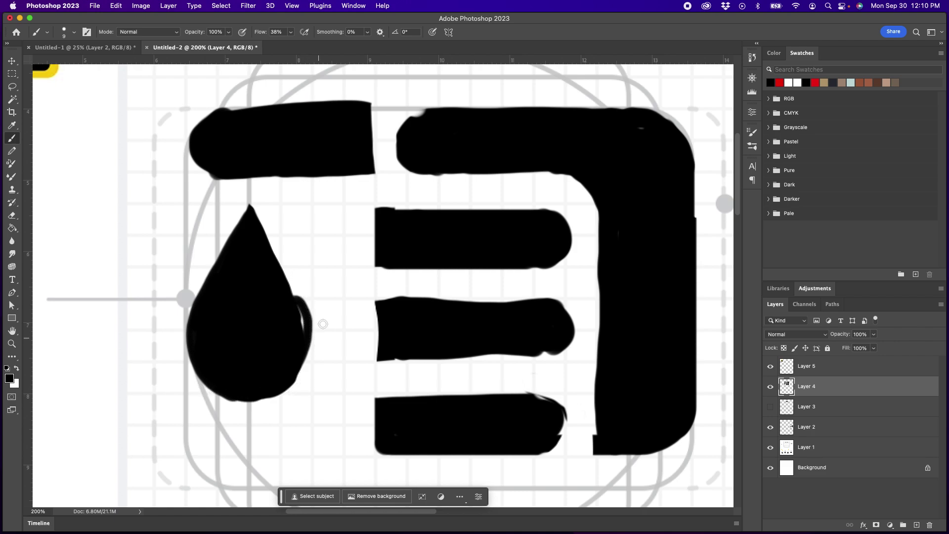
mouse_move(250, 212)
mouse_down()
mouse_move(301, 326)
mouse_move(250, 215)
mouse_move(302, 313)
mouse_up()
Trim the drop's rounded bottom edge with a brush stroke in Clear mode, and restore Normal mode.
key(alt+shift+r)
mouse_move(228, 404)
mouse_down()
mouse_move(221, 396)
mouse_move(247, 400)
mouse_move(298, 383)
mouse_up()
key(alt+shift+n)
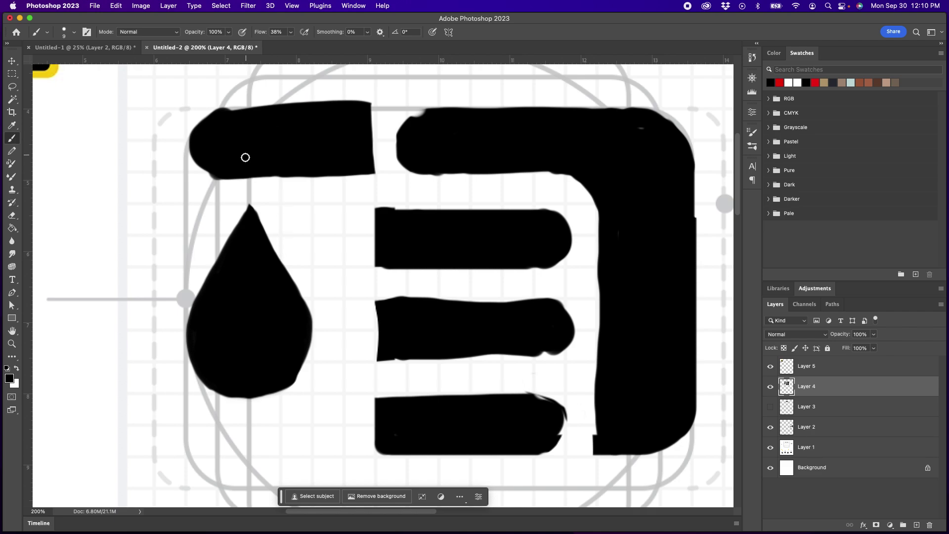
Clear a pointed notch matching the drop's tip into the finger's underside directly above it, and sharpen the notch's peak.
key(alt+shift+r)
drag(243, 156, 245, 179)
key(alt+shift+n)
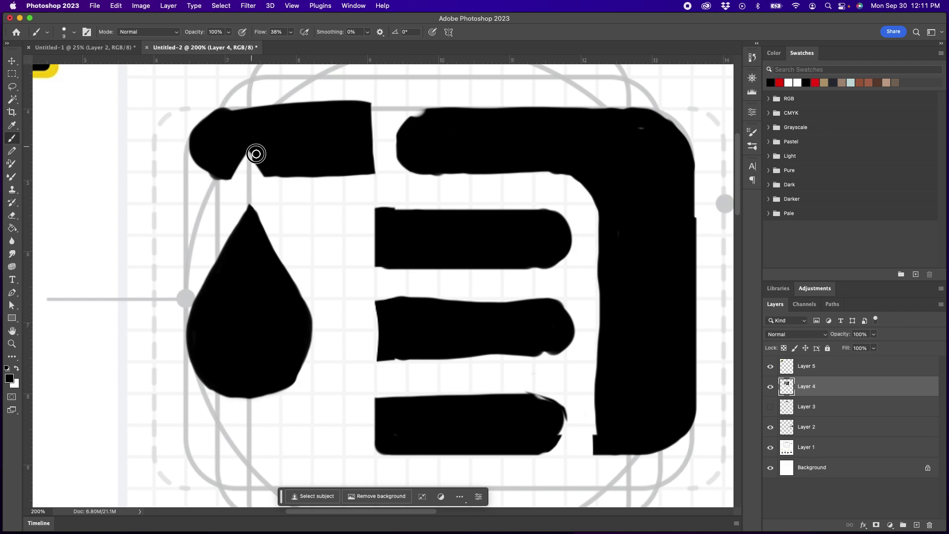
key(alt+shift+r)
mouse_move(238, 171)
mouse_down()
mouse_move(246, 158)
mouse_move(258, 176)
mouse_up()
key(alt+shift+n)
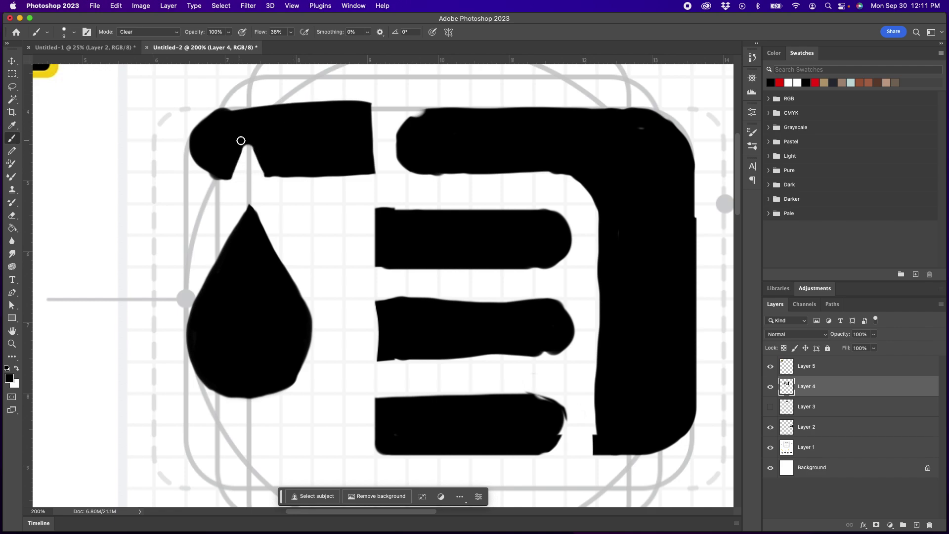
mouse_move(240, 143)
mouse_down()
mouse_move(229, 164)
mouse_move(260, 152)
mouse_up()
Round the fingertip's lower edge with a black brush stroke, and trim the drop's lower-right edge in Clear mode.
drag(193, 148, 221, 176)
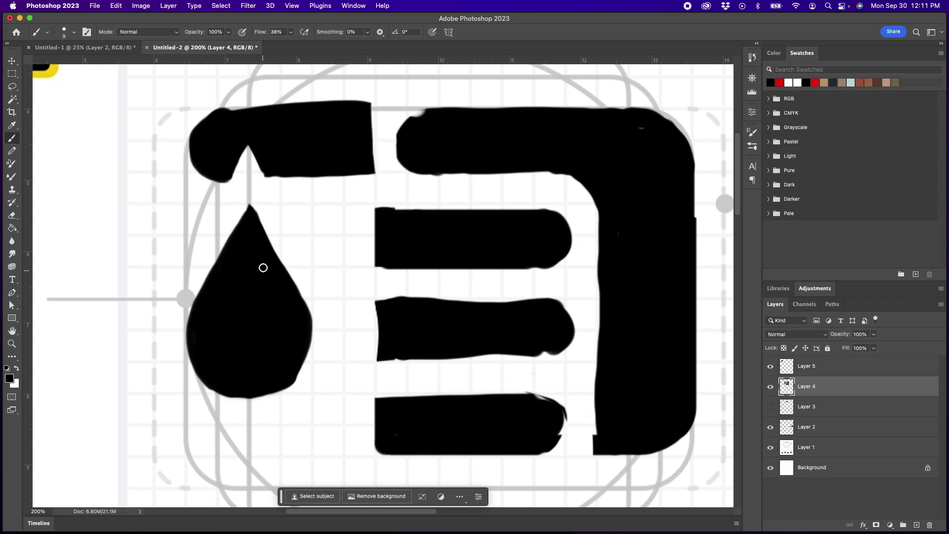
key(alt+shift+r)
key(alt+shift+n)
Examine the whole icon at 12.5% and at larger view sizes to judge how legible the notched finger and drop are.
click(12, 343)
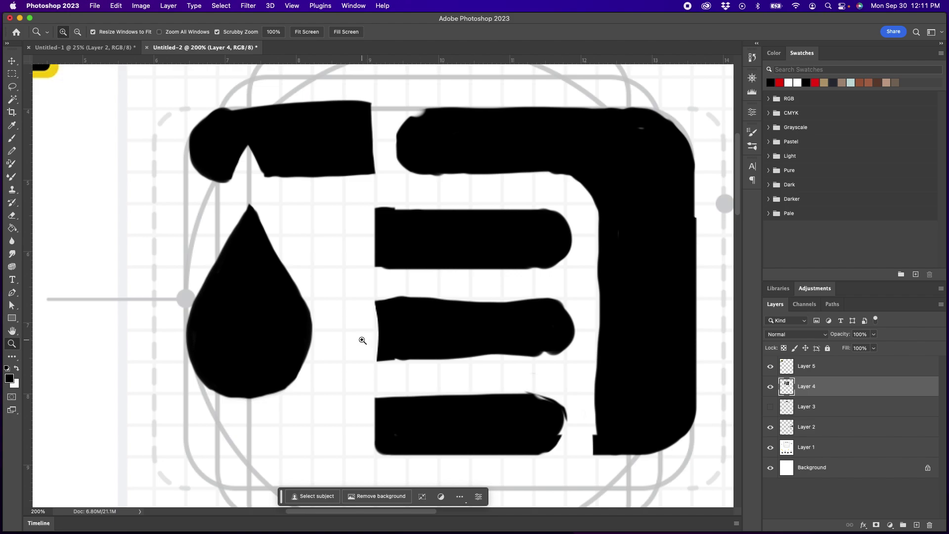
alt+click(403, 343)
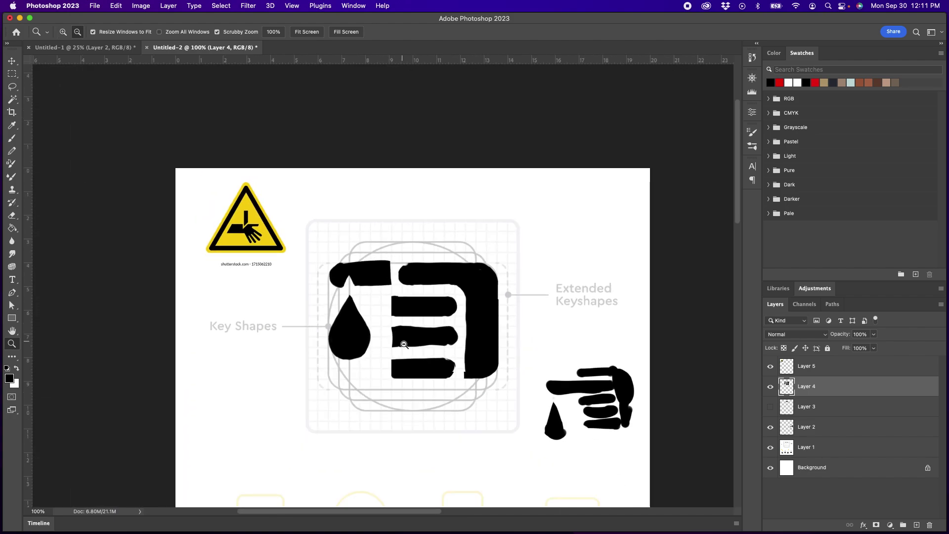
alt+click(403, 343)
alt+click(404, 344)
alt+click(403, 343)
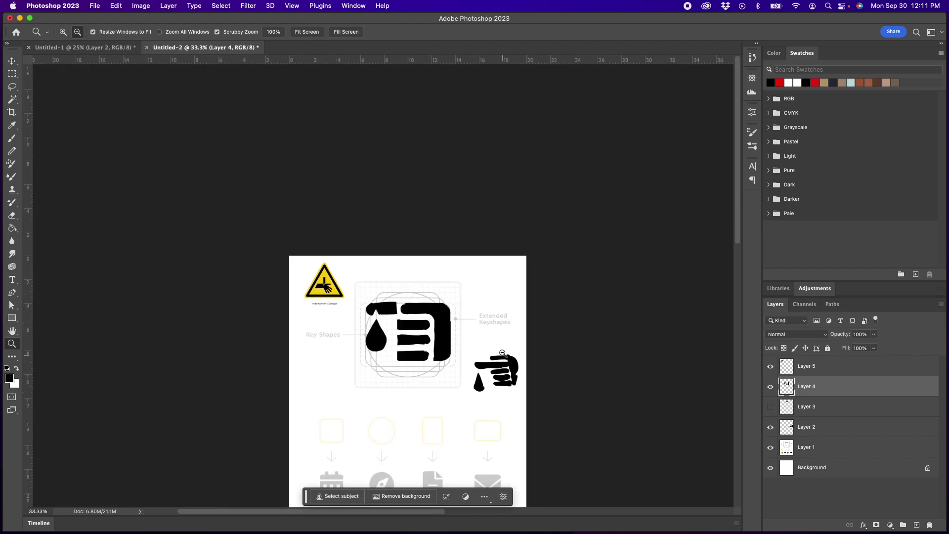
alt+click(468, 347)
alt+click(482, 342)
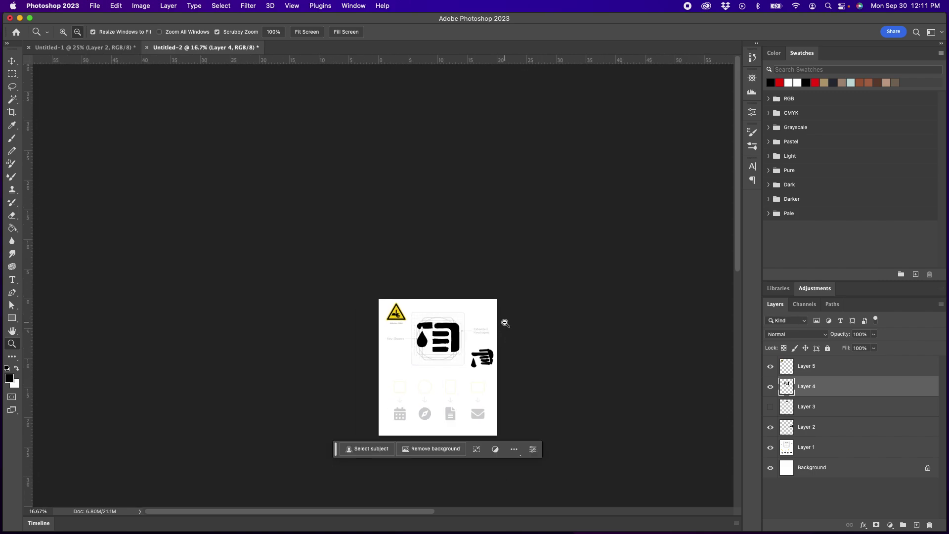
alt+click(467, 335)
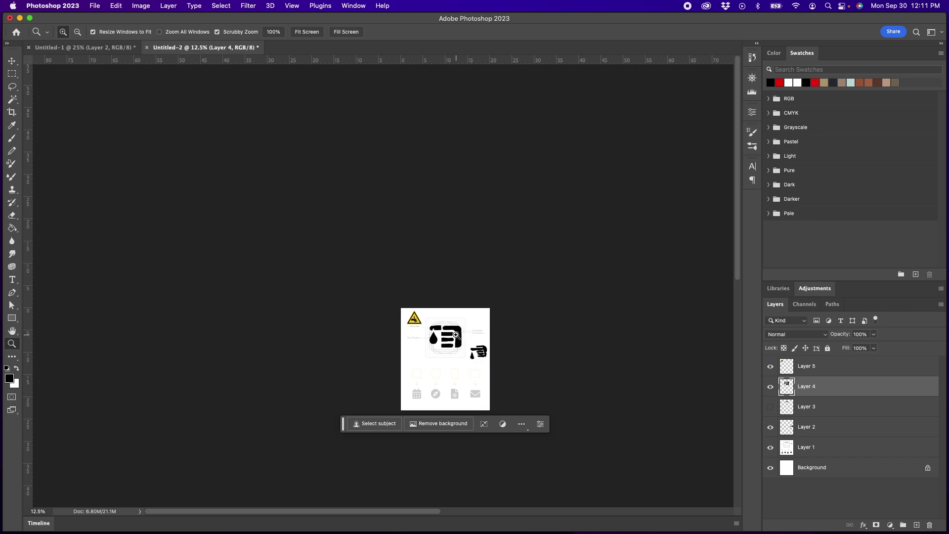
click(458, 336)
click(458, 336)
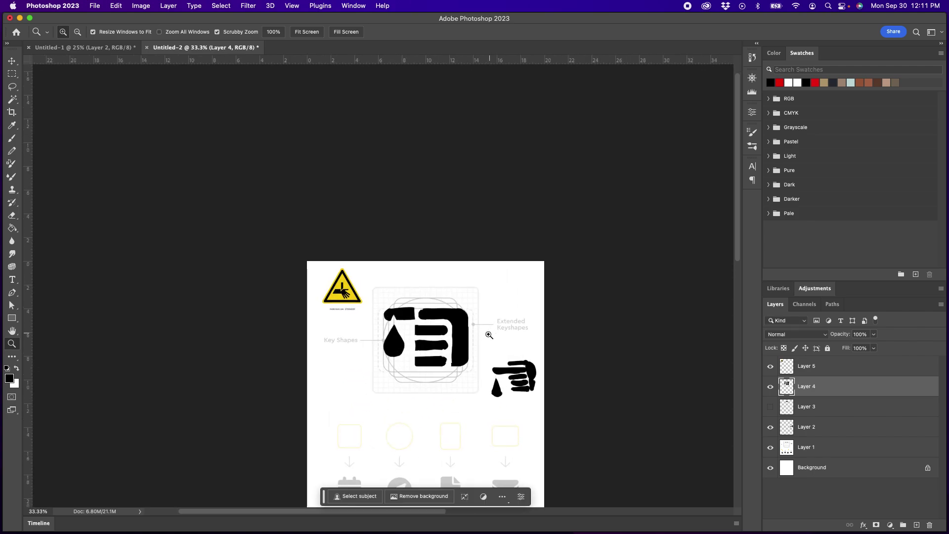
click(457, 336)
click(467, 335)
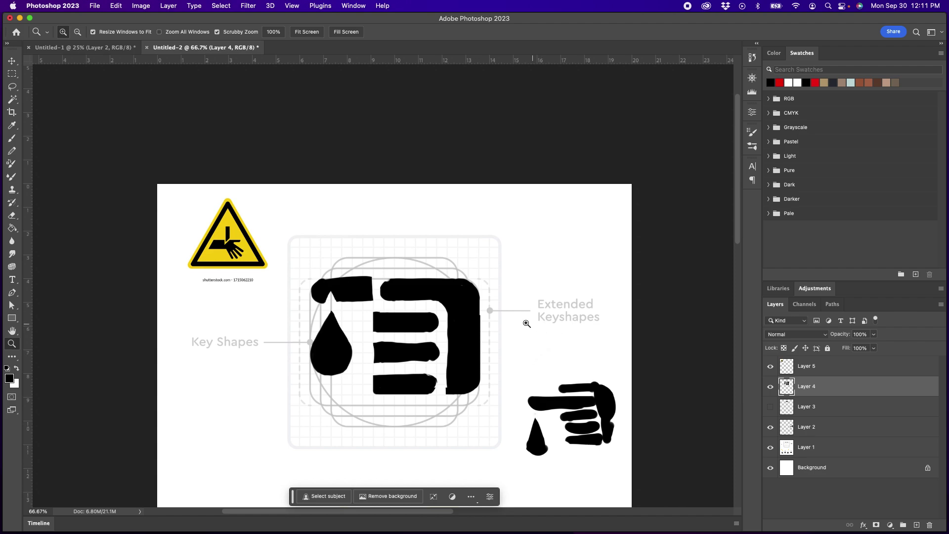
scroll(528, 343, right, 3)
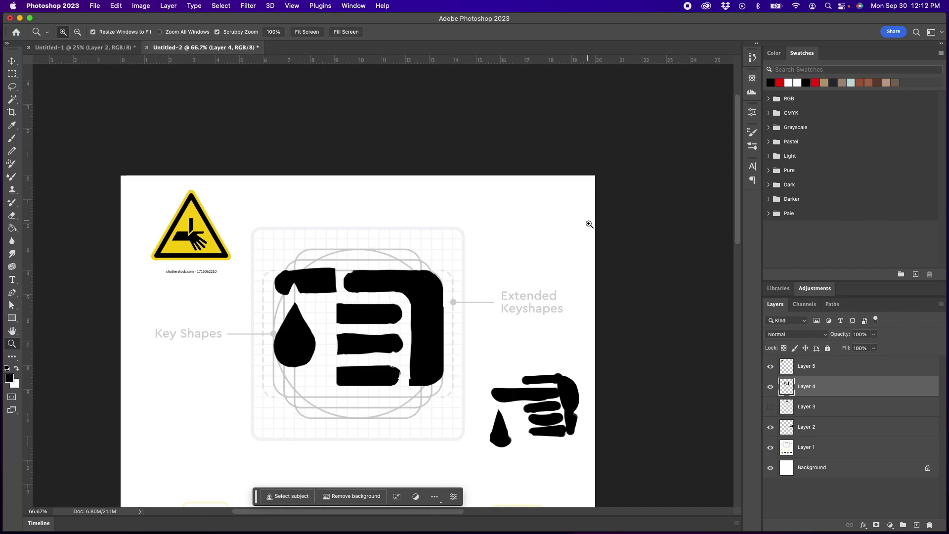
click(842, 6)
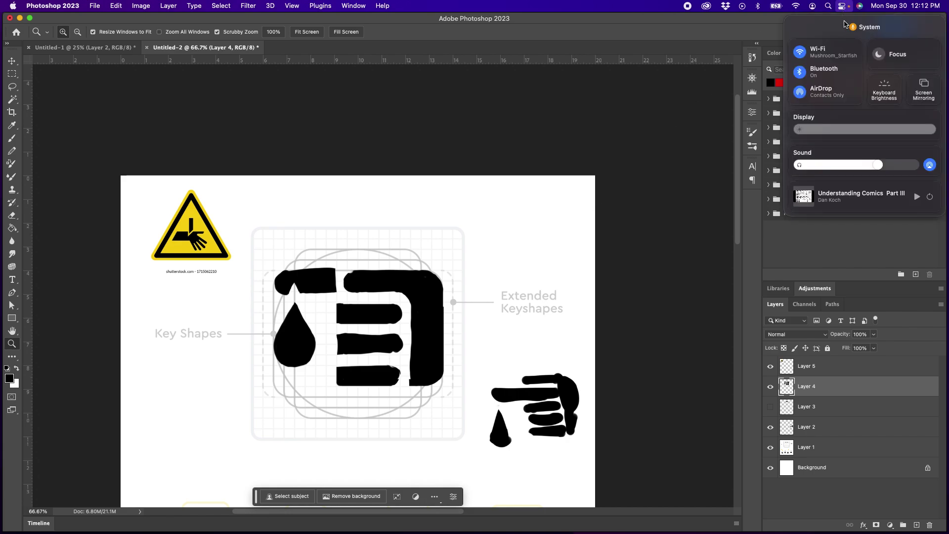
click(841, 14)
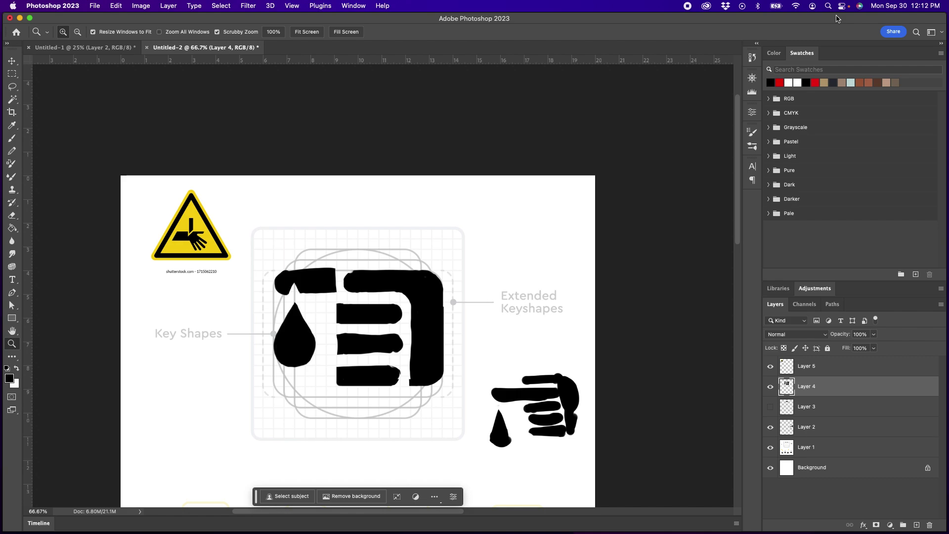